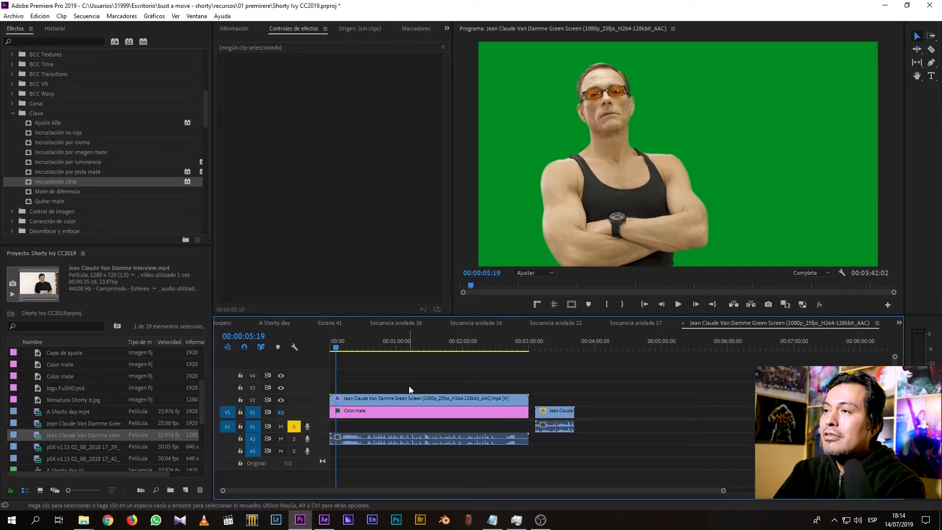
# Switch to After Effects and view the finished clip Escena 41 FINAL.mp4 from the project.
pyautogui.click(324, 520)
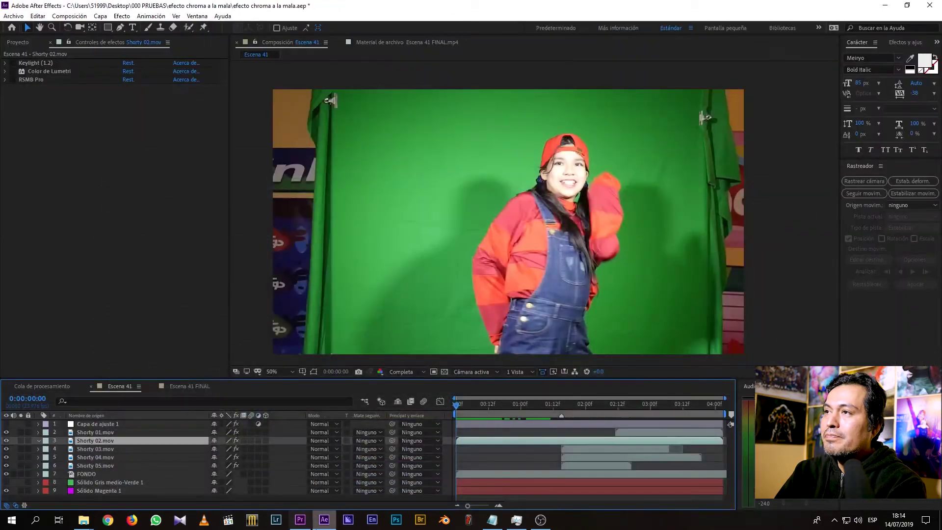
pyautogui.moveTo(463, 405)
pyautogui.mouseDown()
pyautogui.moveTo(476, 405)
pyautogui.moveTo(465, 406)
pyautogui.mouseUp()
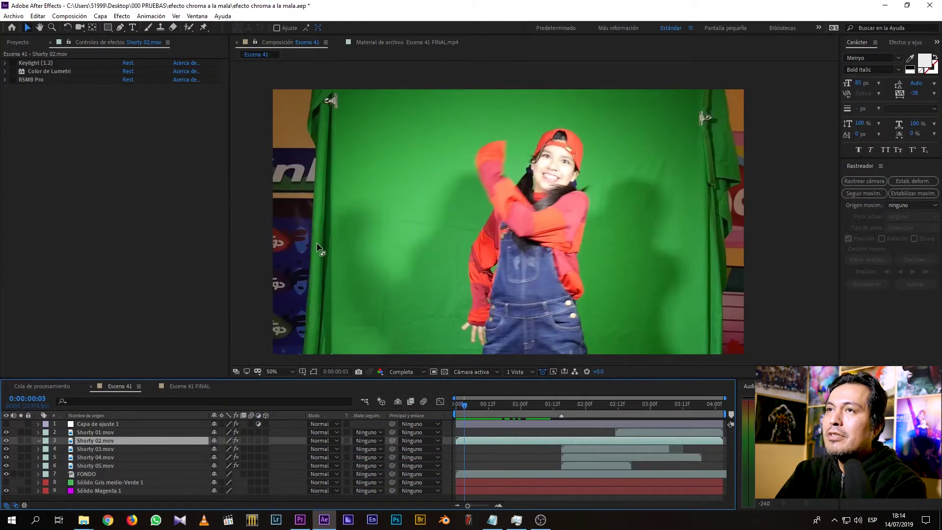
pyautogui.click(23, 42)
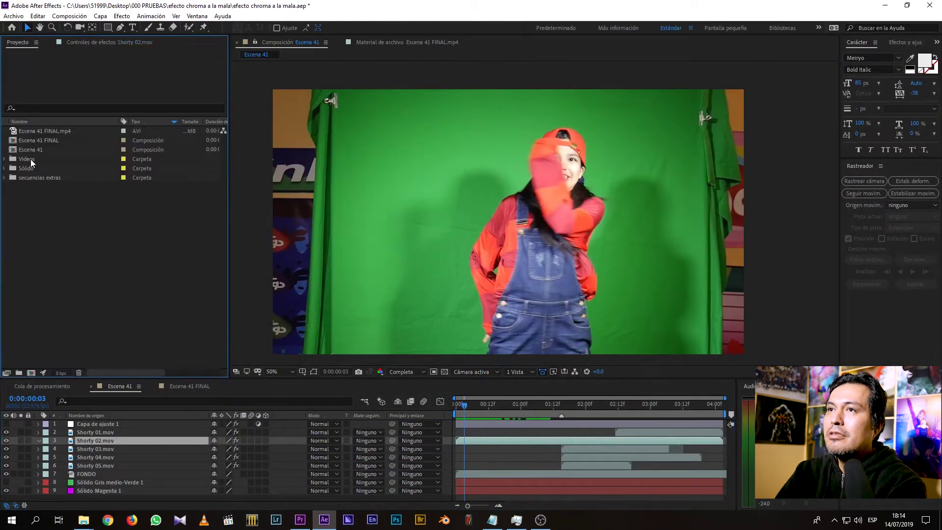
pyautogui.doubleClick(43, 132)
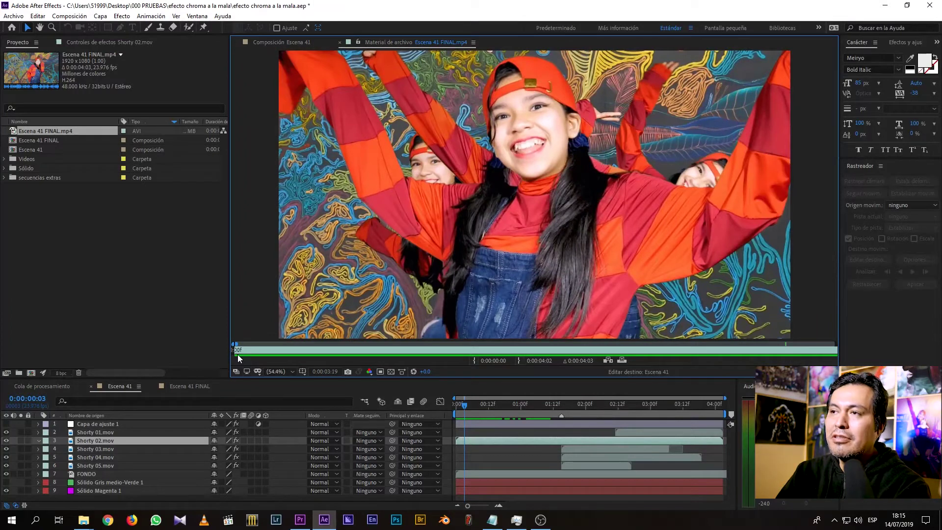
pyautogui.click(128, 261)
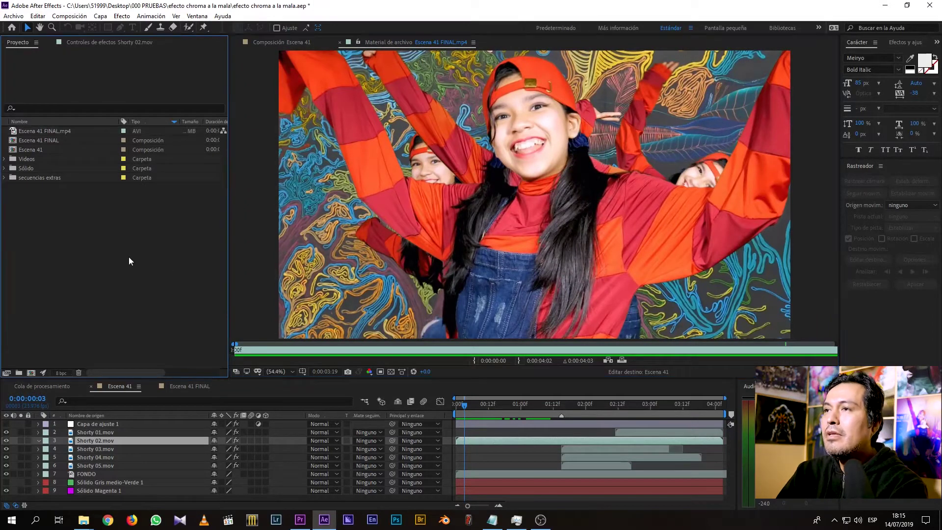
# Return to the Escena 41 composition, select the Shorty 02.mov layer and review its green-screen footage over the first second.
pyautogui.click(293, 43)
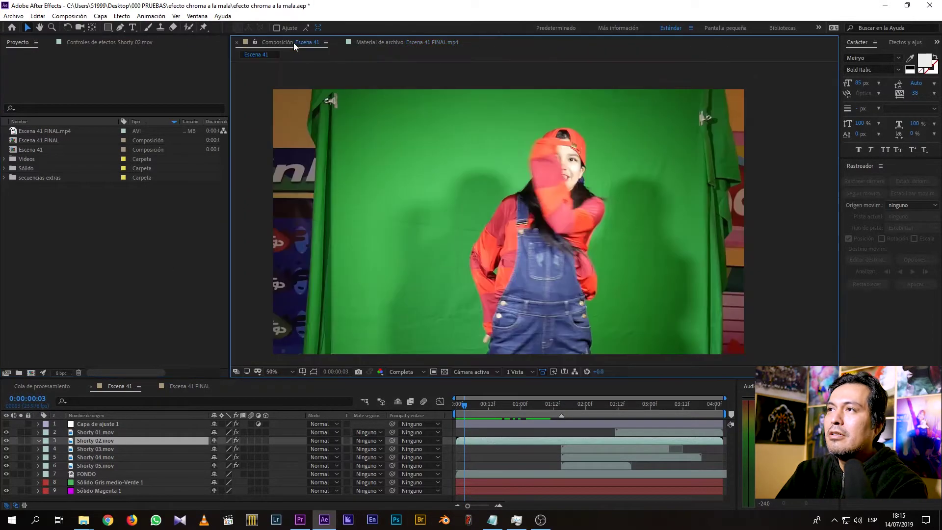
pyautogui.moveTo(463, 407); pyautogui.dragTo(496, 407)
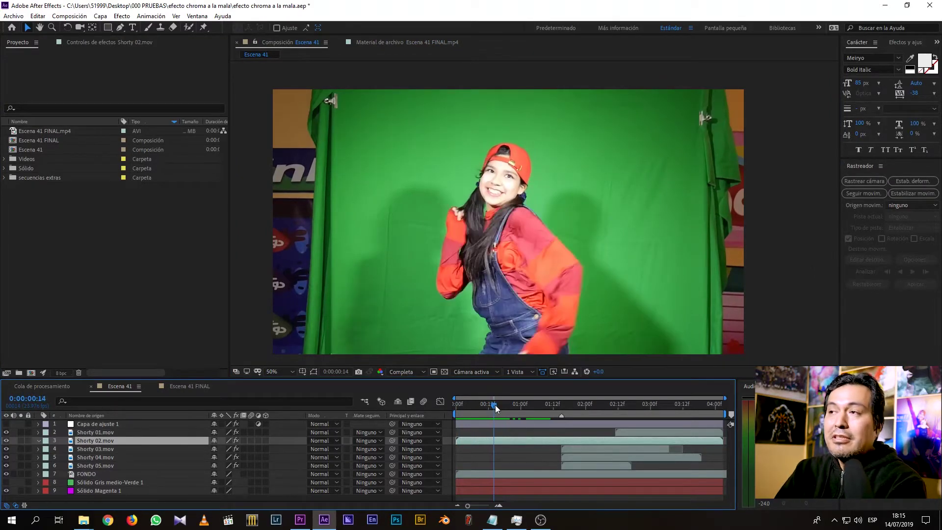
pyautogui.click(511, 449)
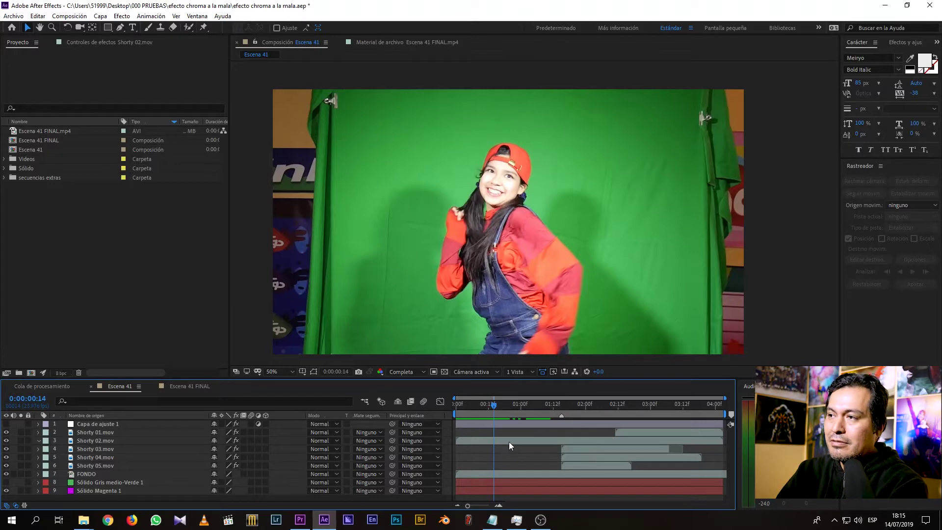
pyautogui.click(509, 442)
pyautogui.click(510, 431)
pyautogui.click(505, 441)
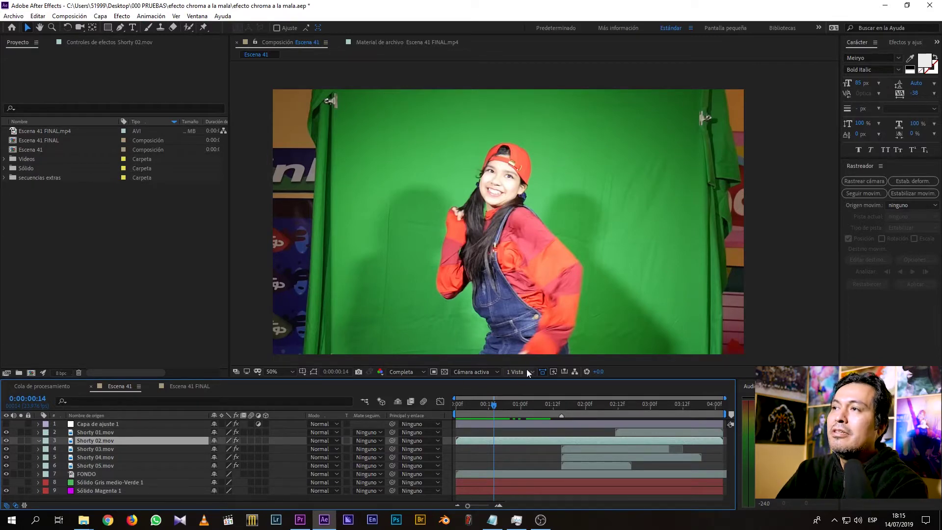
pyautogui.moveTo(493, 404); pyautogui.dragTo(513, 402)
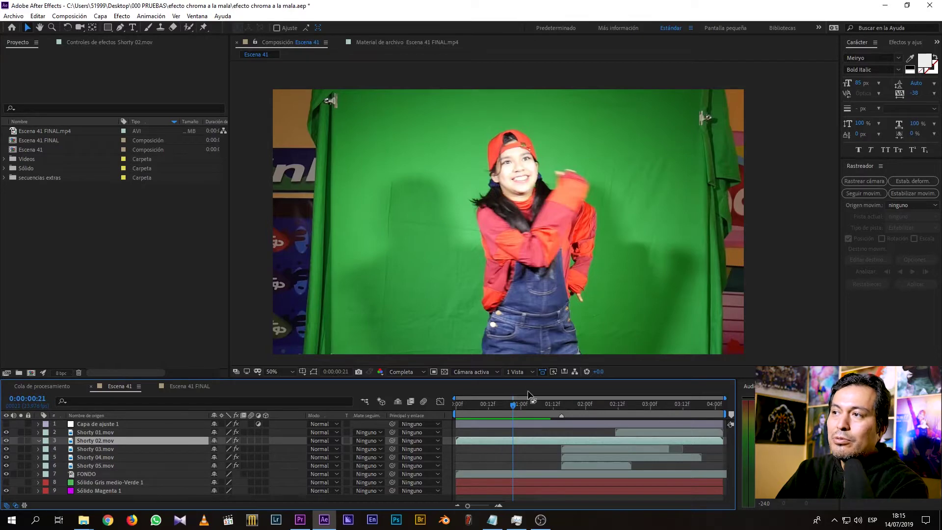
# Show the Keylight settings of the Shorty 01.mov layer and review its close-up green-screen footage around 0:00:03:00.
pyautogui.click(657, 408)
pyautogui.click(633, 433)
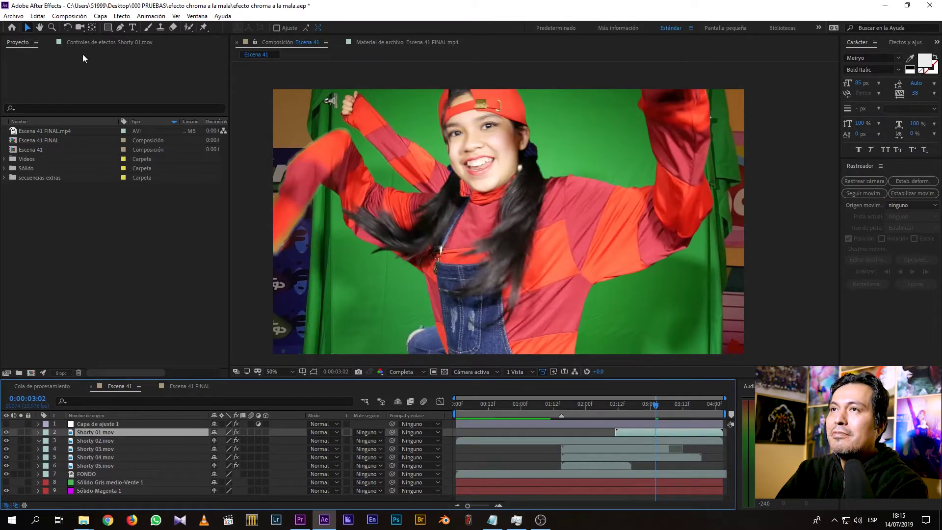
pyautogui.click(89, 44)
pyautogui.click(14, 62)
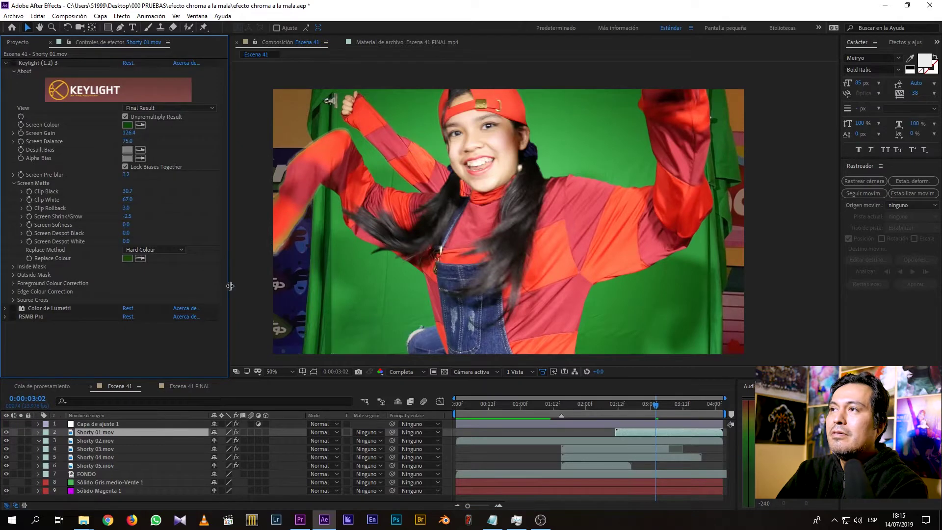
pyautogui.moveTo(627, 410); pyautogui.dragTo(675, 408)
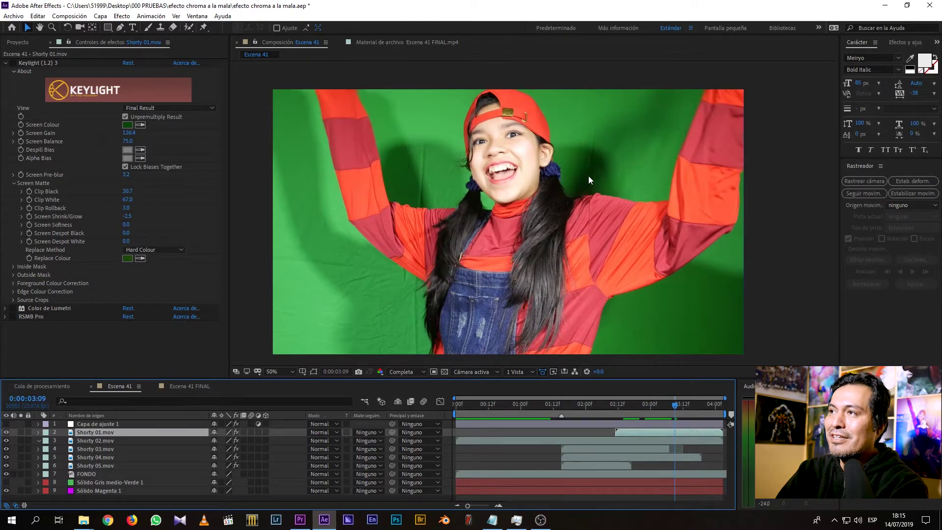
pyautogui.press('pageup')
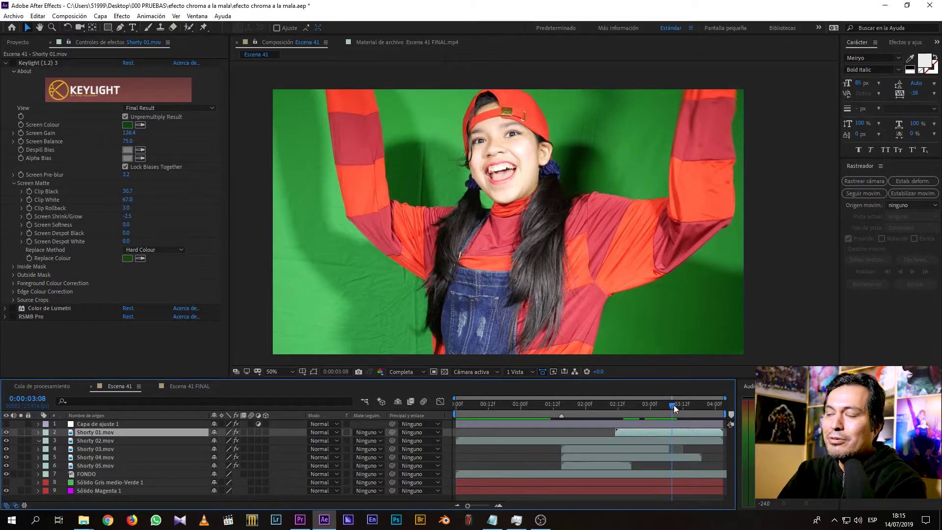
pyautogui.moveTo(676, 403); pyautogui.dragTo(597, 402)
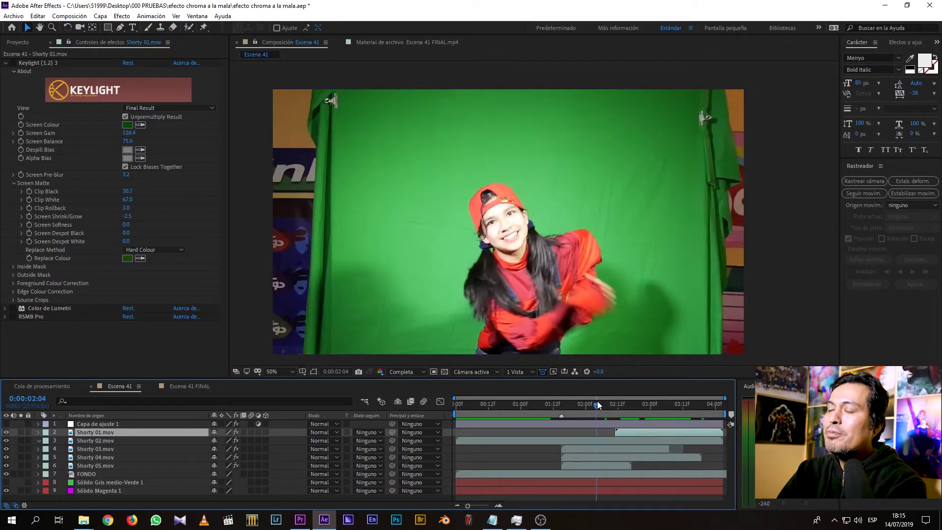
# Solo the Shorty 02.mov layer and review where the raised hand and clothing meet the green backdrop.
pyautogui.click(517, 410)
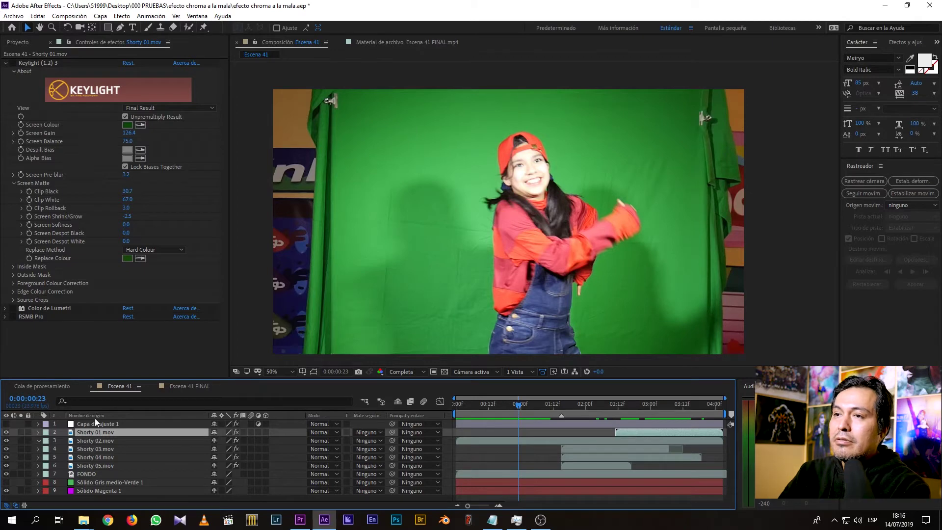
pyautogui.moveTo(521, 405); pyautogui.dragTo(644, 407)
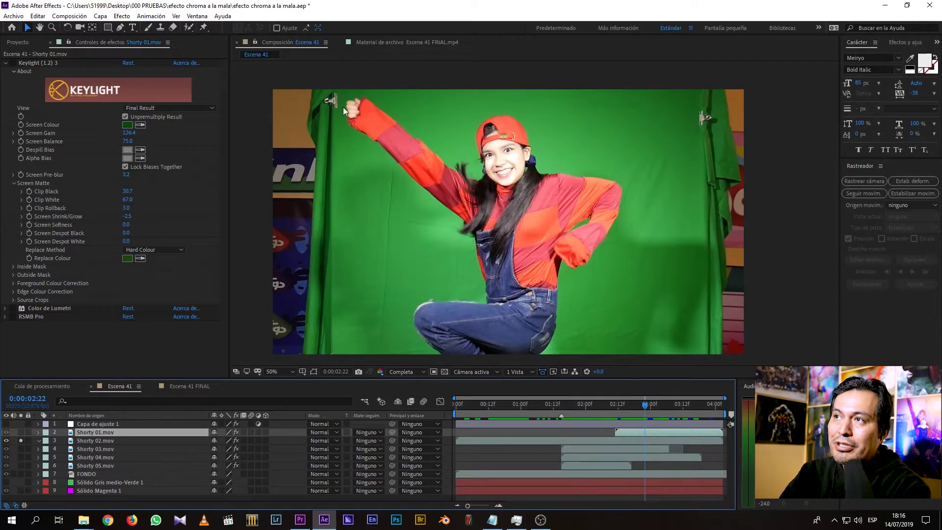
pyautogui.moveTo(646, 411); pyautogui.dragTo(665, 416)
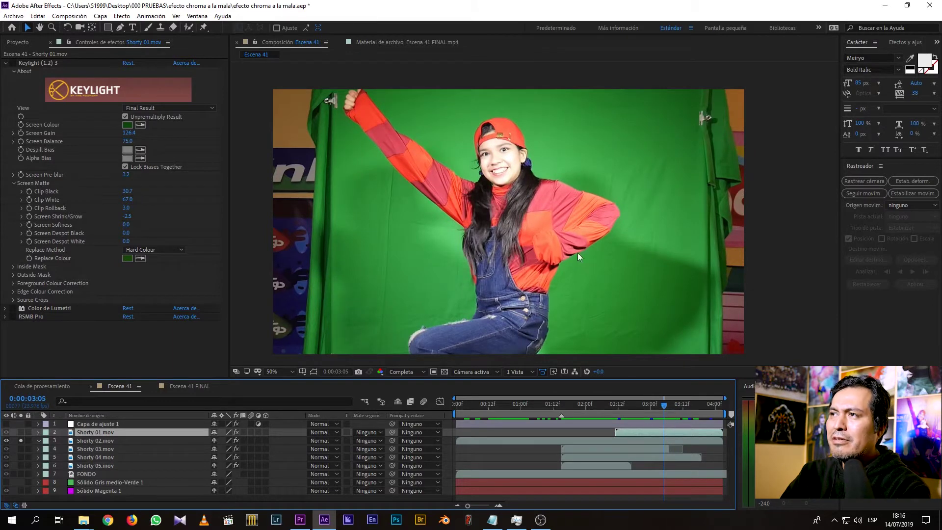
pyautogui.moveTo(625, 412); pyautogui.dragTo(672, 412)
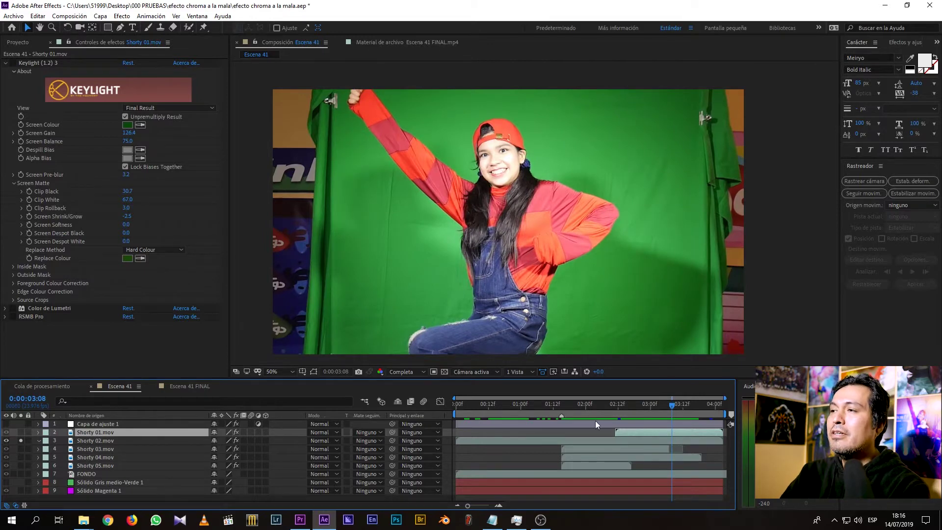
pyautogui.moveTo(570, 408); pyautogui.dragTo(643, 412)
# Solo the Shorty 01.mov layer as well and play its close-up footage up to 0:00:03:04.
pyautogui.moveTo(21, 432); pyautogui.dragTo(21, 441)
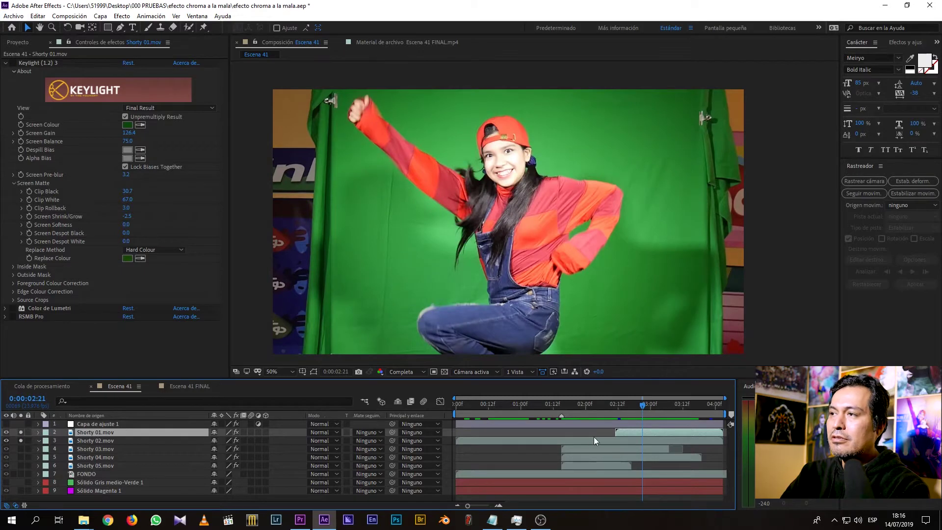
pyautogui.press('space')
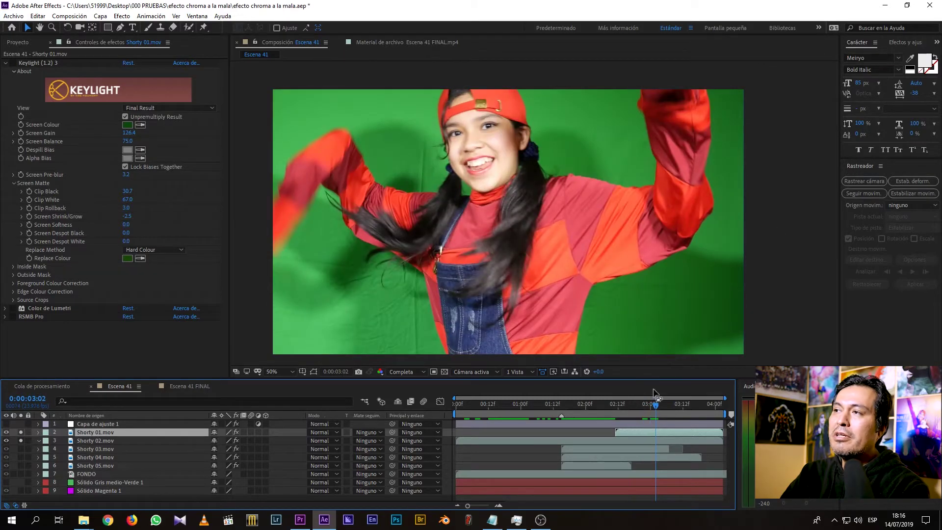
pyautogui.moveTo(658, 407); pyautogui.dragTo(661, 407)
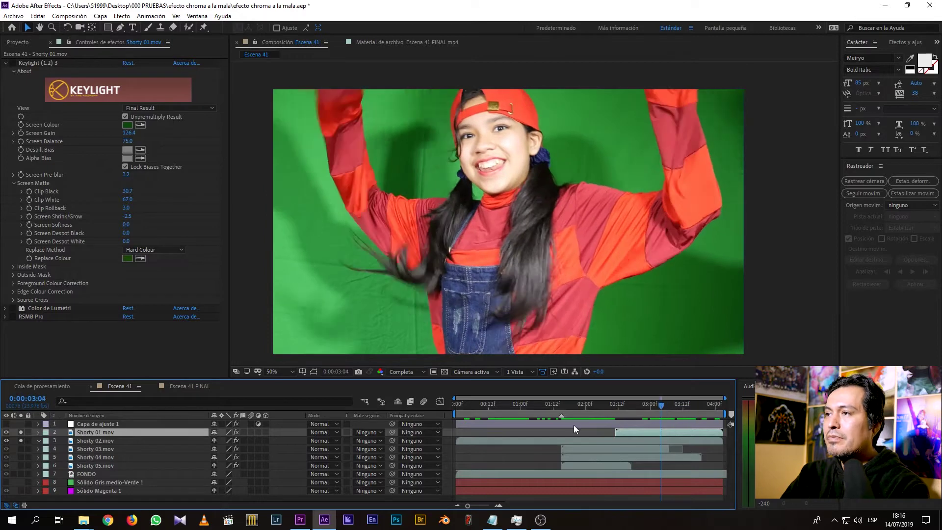
# Examine the motion blur on the hand and sleeve close up at 0:00:01:14, with only Shorty 02.mov soloed.
pyautogui.click(531, 405)
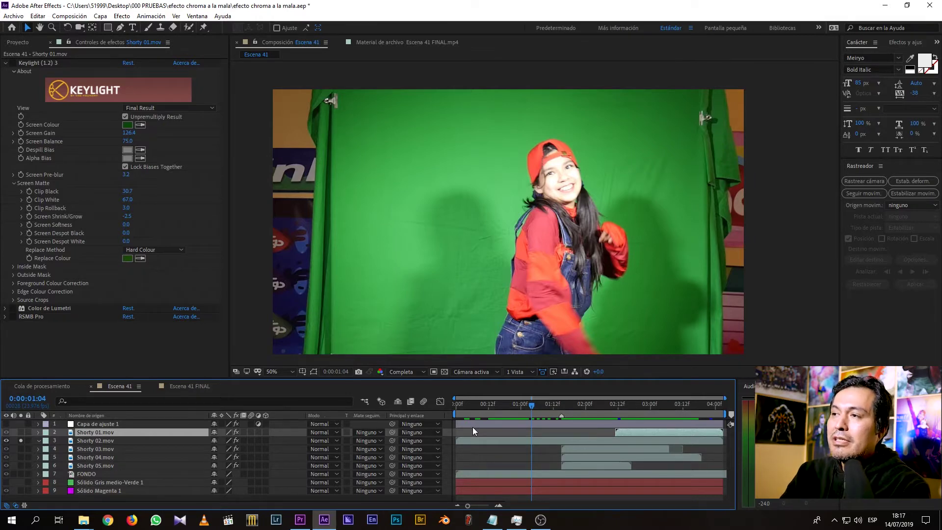
pyautogui.moveTo(511, 405); pyautogui.dragTo(558, 408)
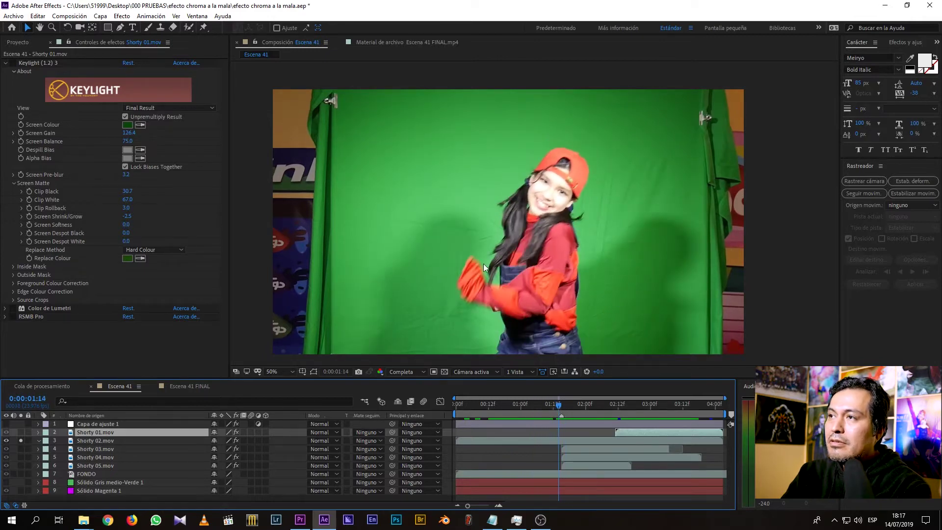
pyautogui.scroll(2, 484, 263)
pyautogui.scroll(1, 435, 253)
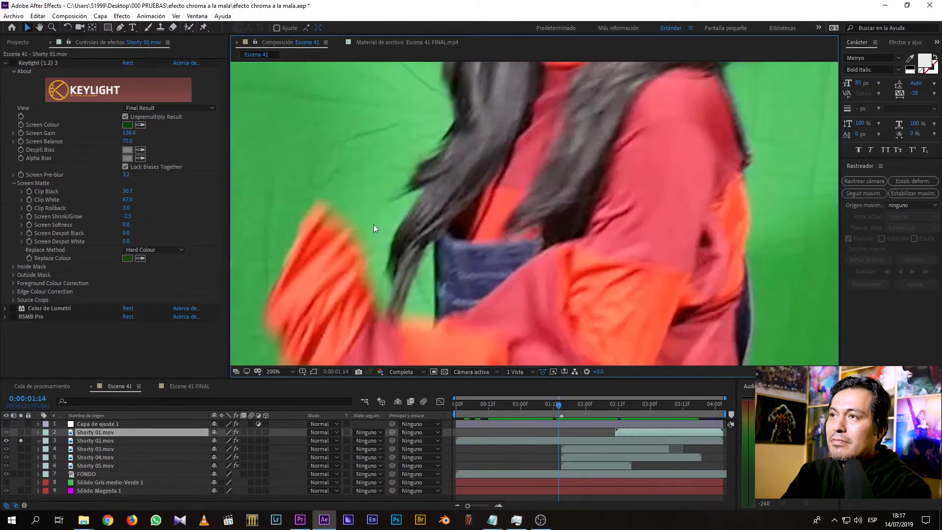
pyautogui.moveTo(559, 407); pyautogui.dragTo(559, 407)
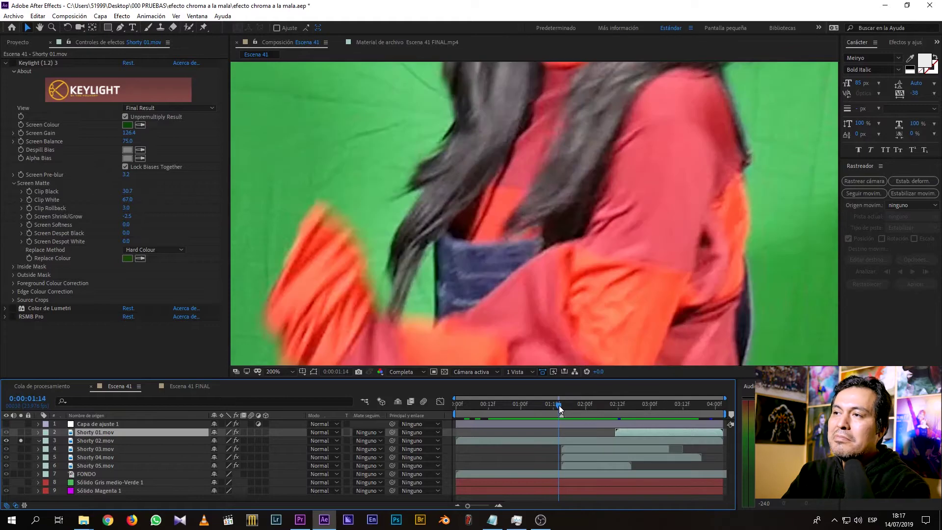
pyautogui.scroll(1, 333, 258)
pyautogui.scroll(-2, 482, 213)
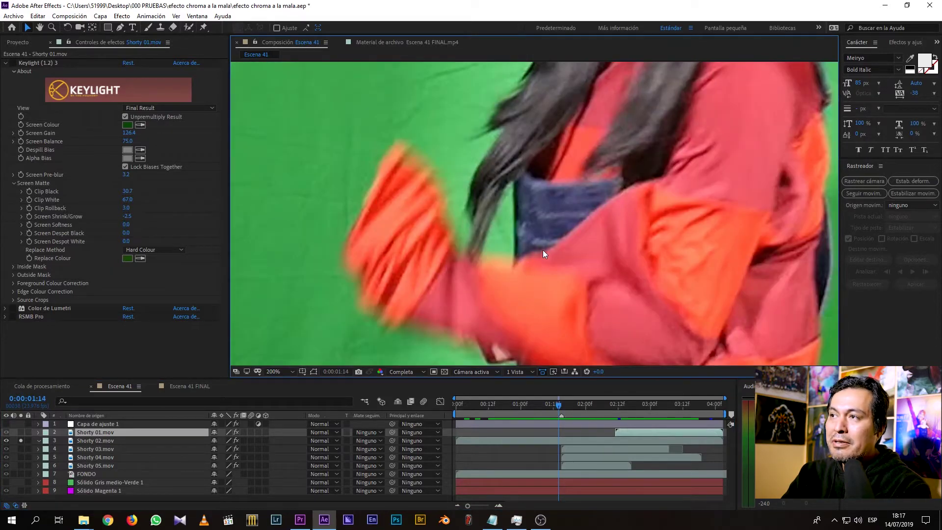
# Examine the edges of the hair and raised sleeve against the green backdrop at 0:00:03:14, magnified to 400%.
pyautogui.click(617, 408)
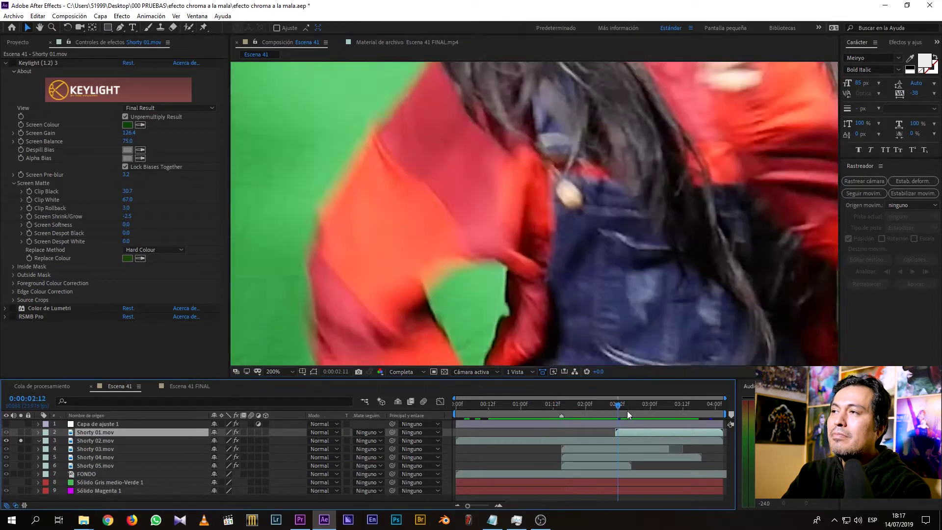
pyautogui.scroll(-3, 601, 268)
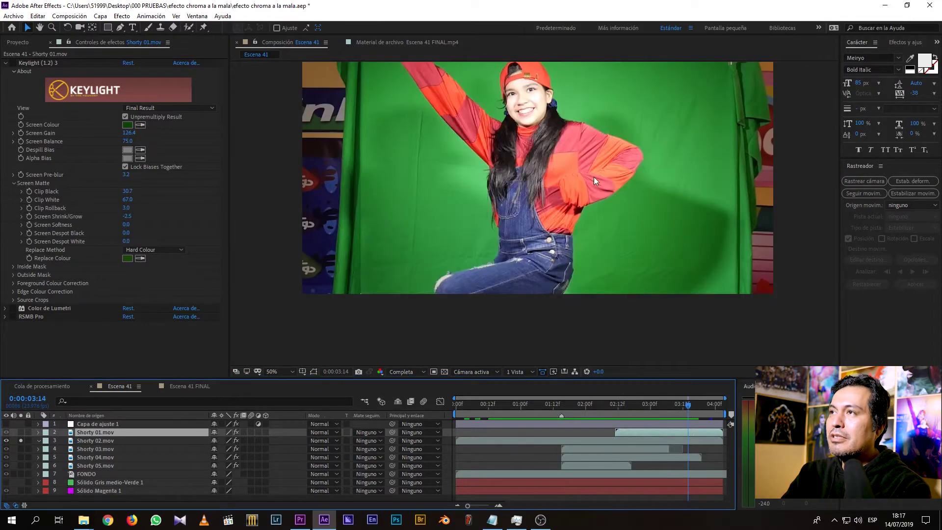
pyautogui.scroll(6, 601, 190)
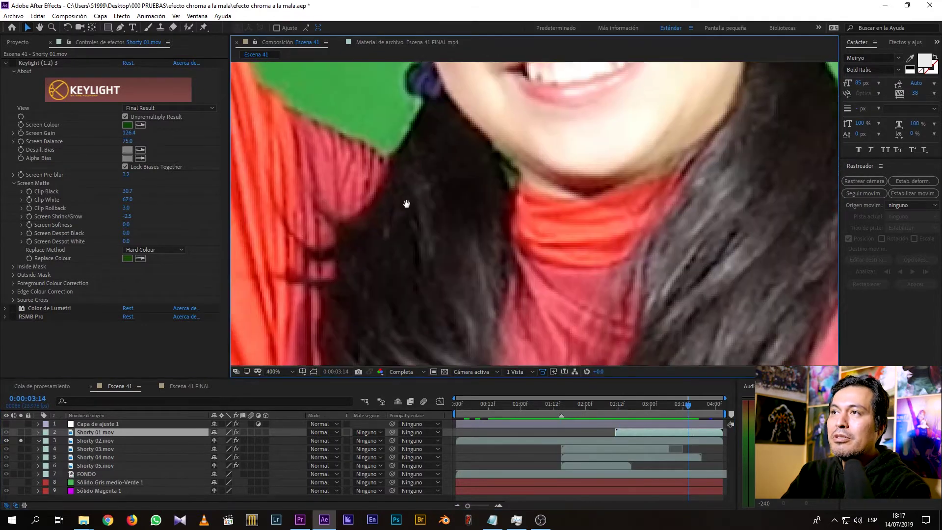
pyautogui.moveTo(407, 204); pyautogui.dragTo(403, 213)
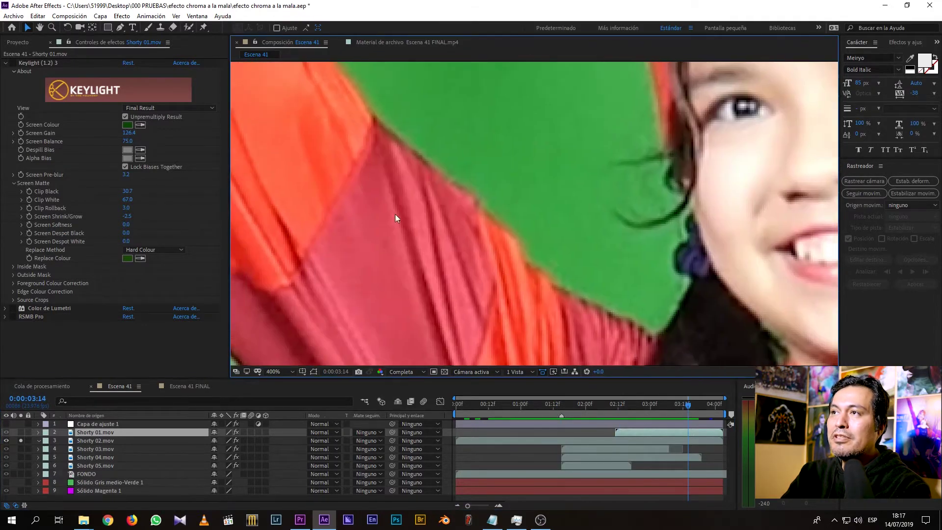
# Inspect the hair and moving hand close up at 0:00:00:21, then restore the full-frame view at 50%.
pyautogui.click(515, 421)
pyautogui.scroll(-6, 426, 125)
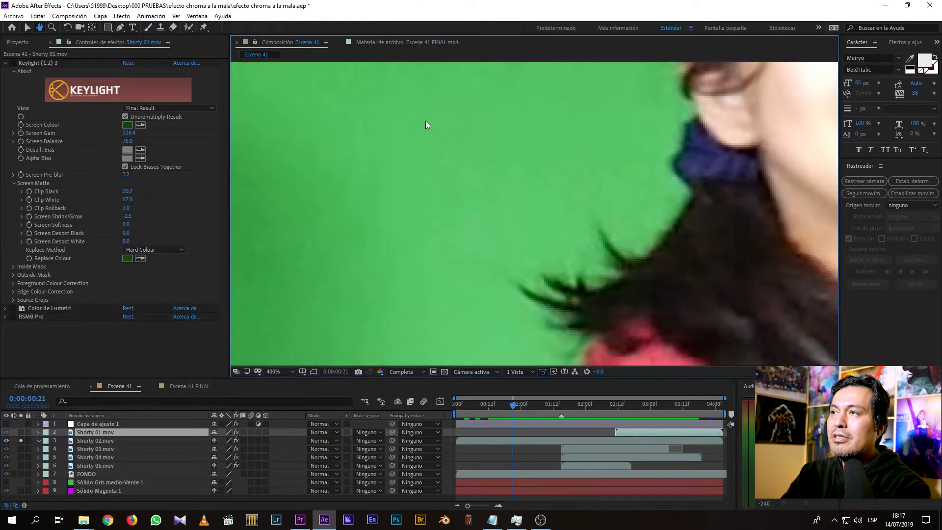
pyautogui.scroll(4, 638, 181)
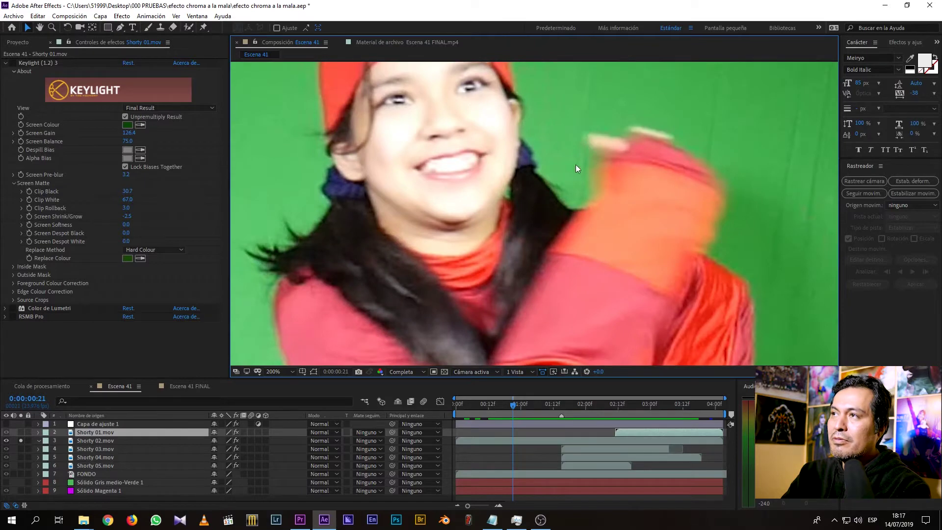
pyautogui.scroll(-4, 566, 243)
pyautogui.moveTo(499, 302); pyautogui.dragTo(500, 264)
pyautogui.press('v')
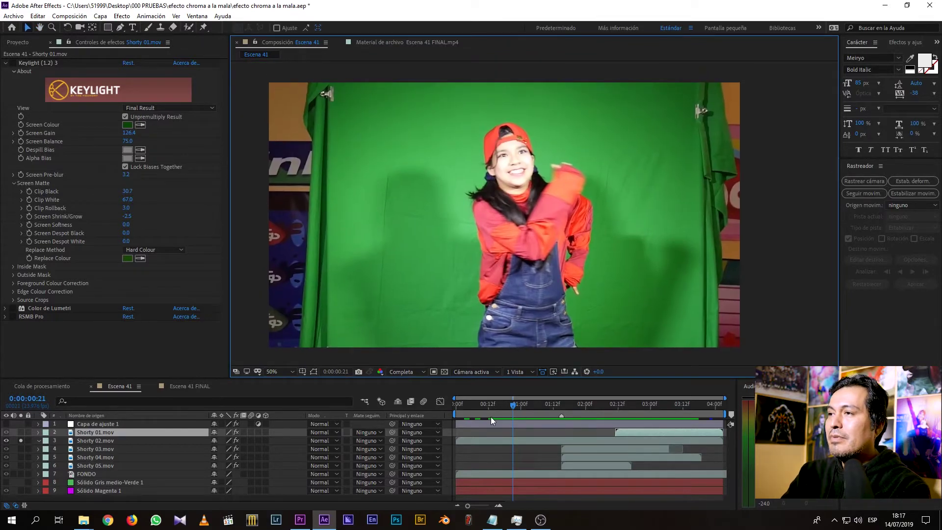
pyautogui.moveTo(514, 411)
pyautogui.mouseDown()
pyautogui.moveTo(542, 410)
pyautogui.moveTo(515, 412)
pyautogui.mouseUp()
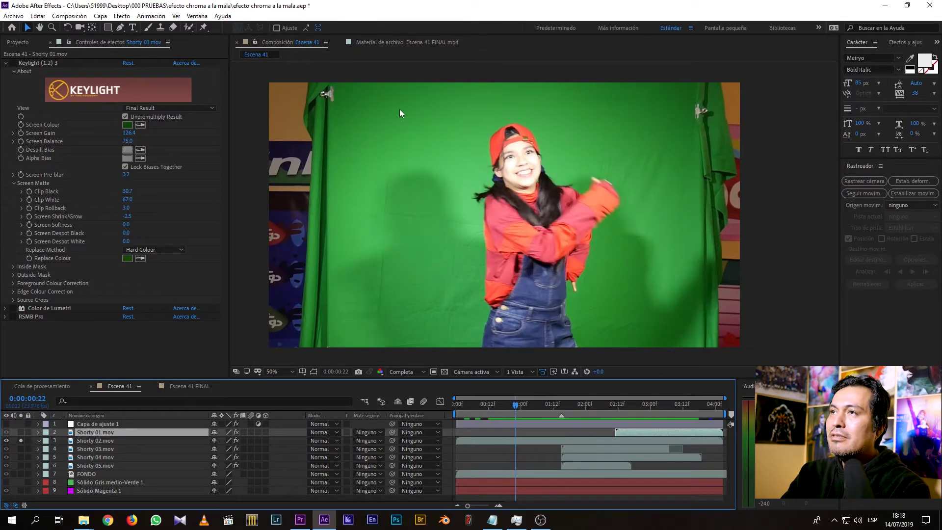
# Start a Pen mask on the Shorty 02.mov layer at 0:00:00:20, tracing the backdrop's left side from above the clamp to below the frame.
pyautogui.click(507, 439)
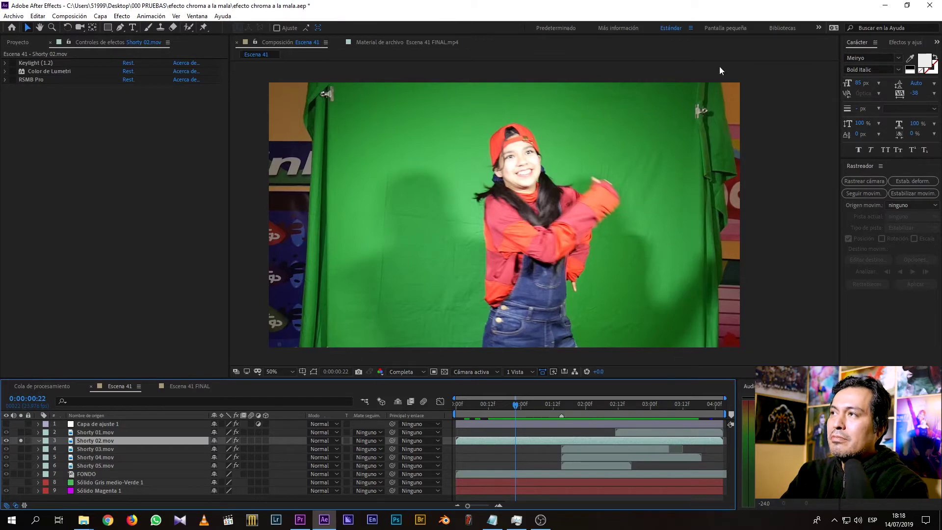
pyautogui.click(511, 406)
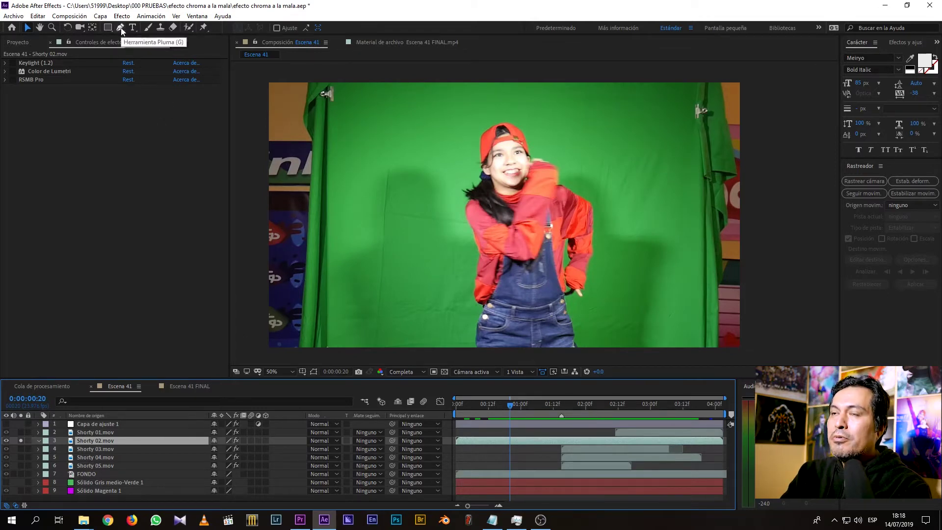
pyautogui.press('g')
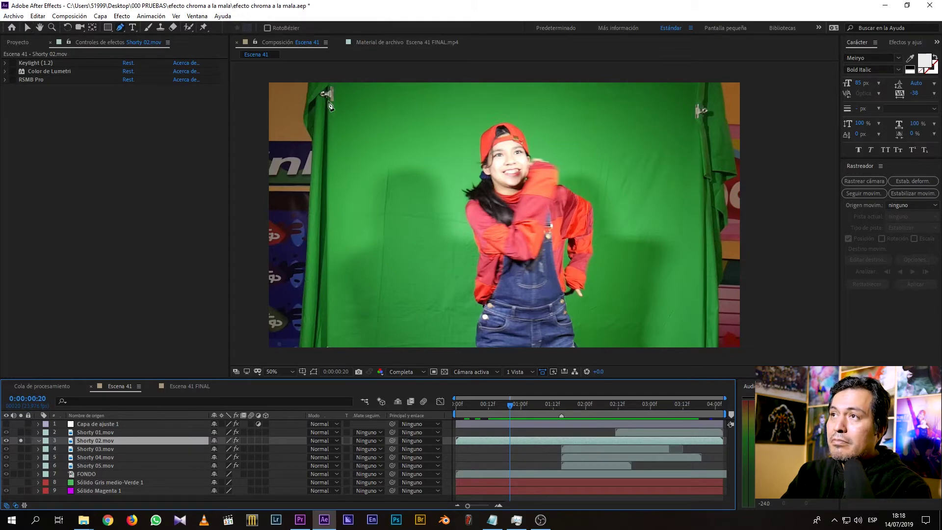
pyautogui.press('.')
pyautogui.moveTo(356, 138); pyautogui.dragTo(490, 320)
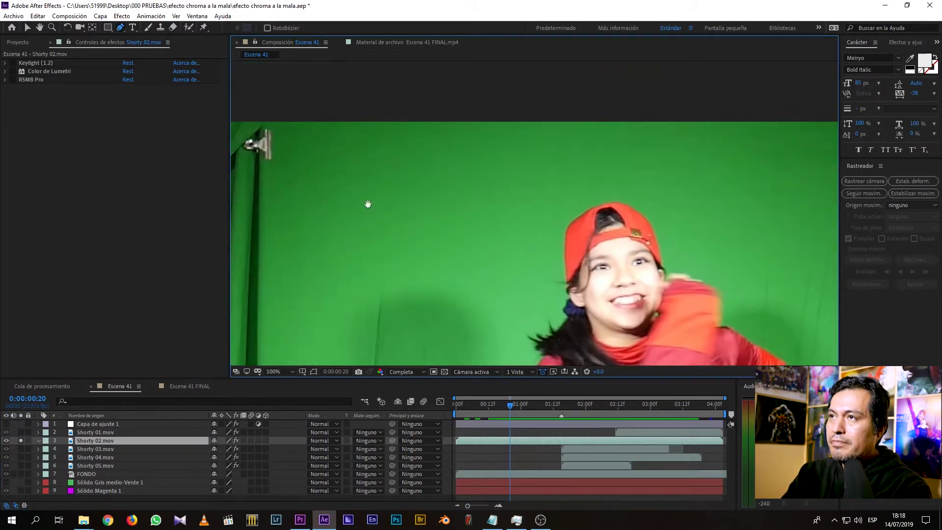
pyautogui.moveTo(310, 167); pyautogui.dragTo(438, 173)
pyautogui.click(406, 101)
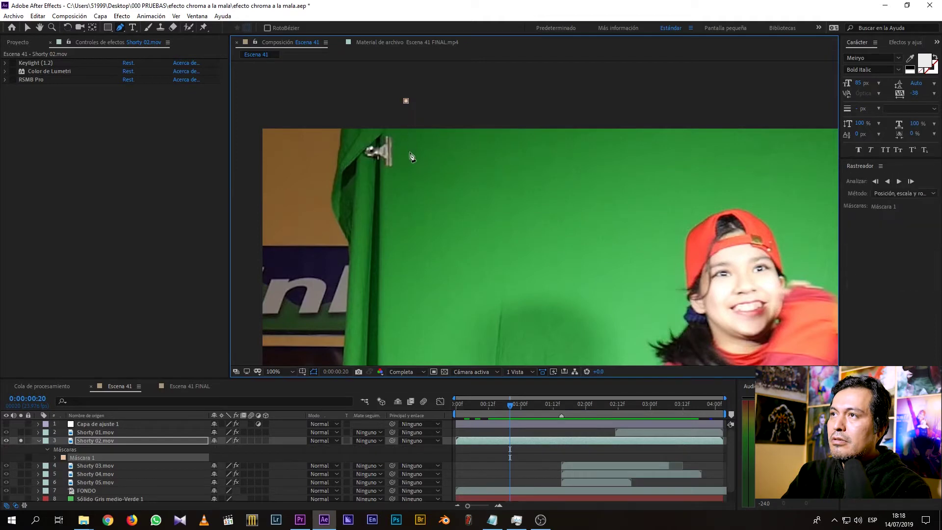
pyautogui.click(411, 204)
pyautogui.click(396, 225)
pyautogui.moveTo(442, 302); pyautogui.dragTo(414, 84)
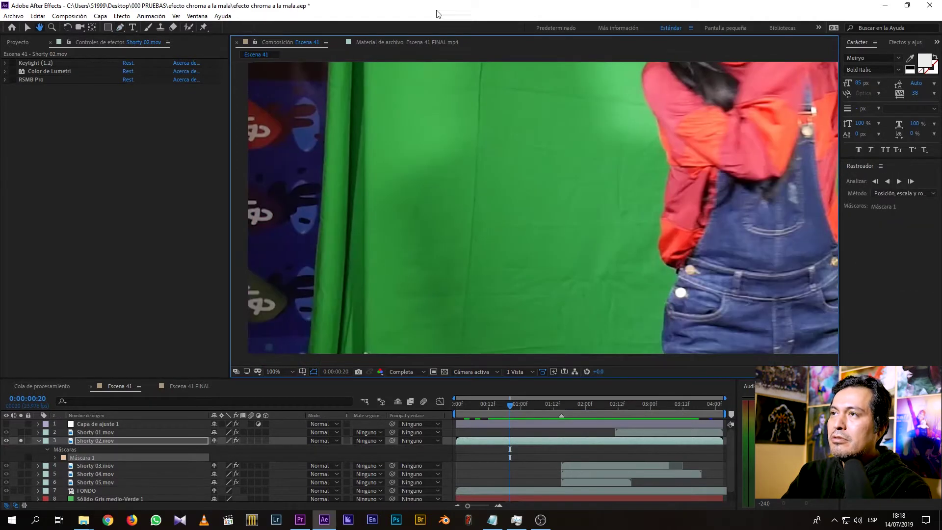
pyautogui.scroll(-5, 393, 288)
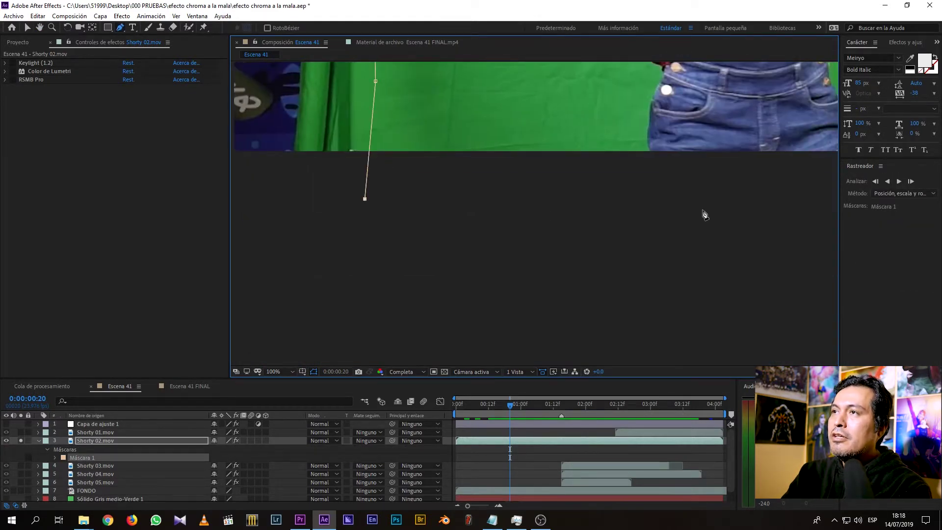
# Continue the mask below the frame and up the backdrop's right side inside the clamp, closing the path at its starting point above the frame.
pyautogui.hscroll(8, 363, 198)
pyautogui.click(599, 236)
pyautogui.scroll(5, 638, 231)
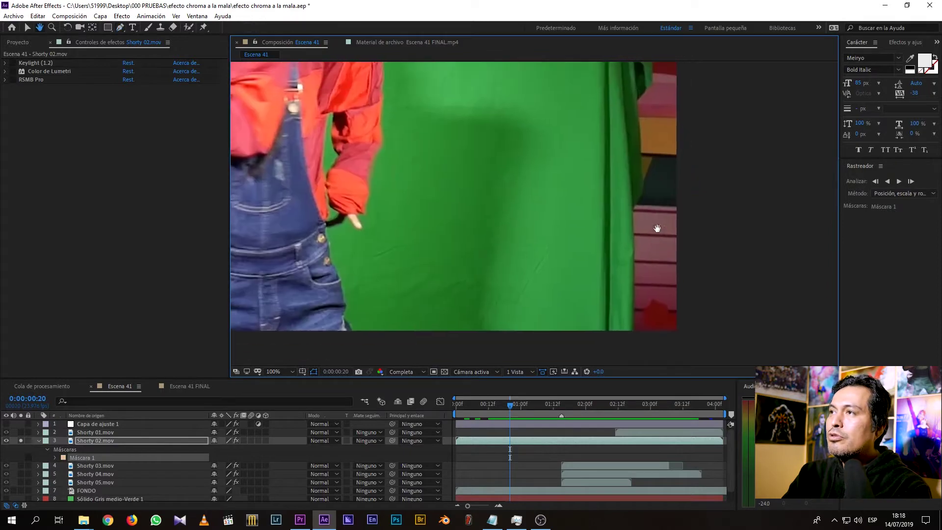
pyautogui.scroll(5, 584, 198)
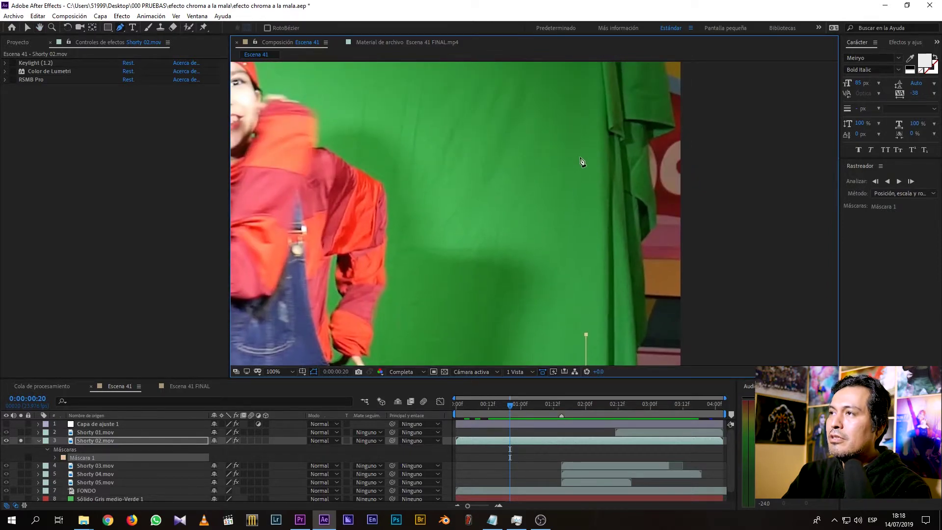
pyautogui.moveTo(584, 127); pyautogui.dragTo(603, 283)
pyautogui.click(581, 193)
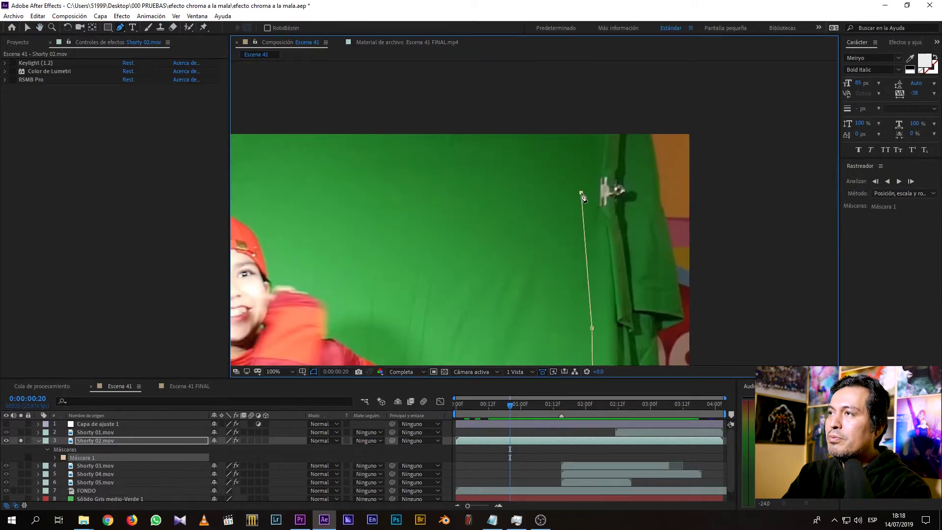
pyautogui.click(602, 94)
pyautogui.scroll(-2, 510, 180)
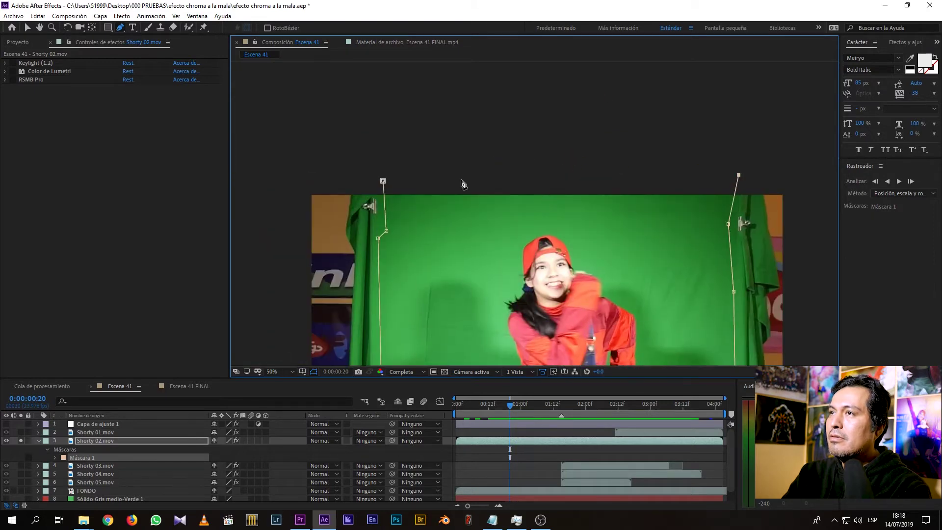
pyautogui.click(383, 183)
pyautogui.moveTo(457, 278); pyautogui.dragTo(432, 169)
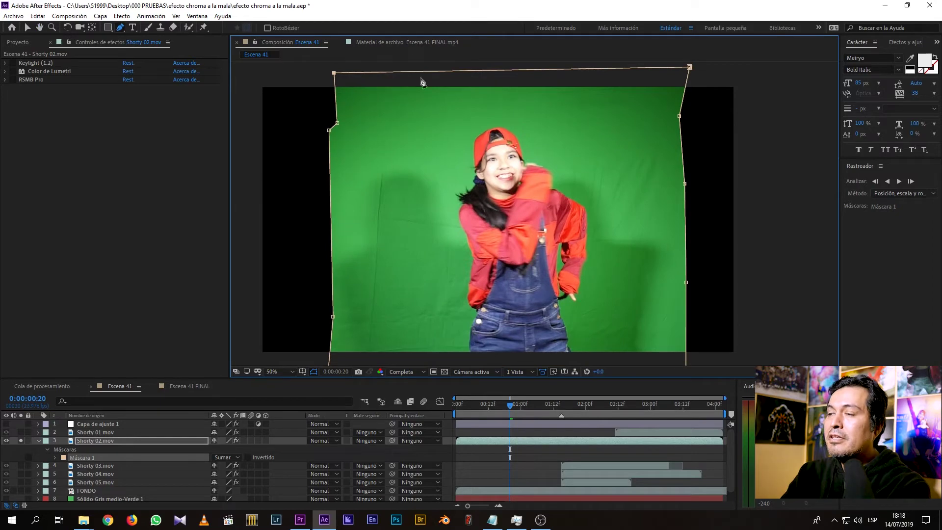
# Check the masked footage against the transparency grid, restore the black background and select the Shorty 02.mov layer.
pyautogui.click(445, 372)
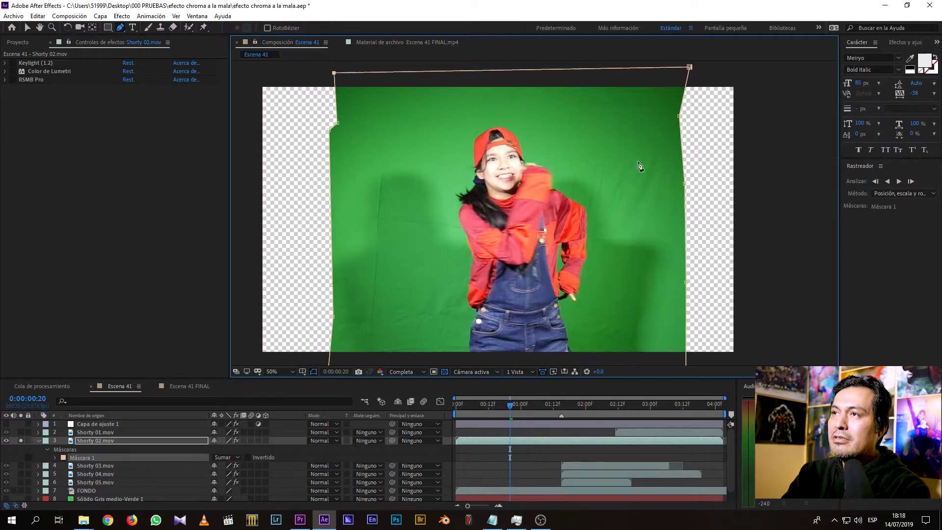
pyautogui.click(443, 371)
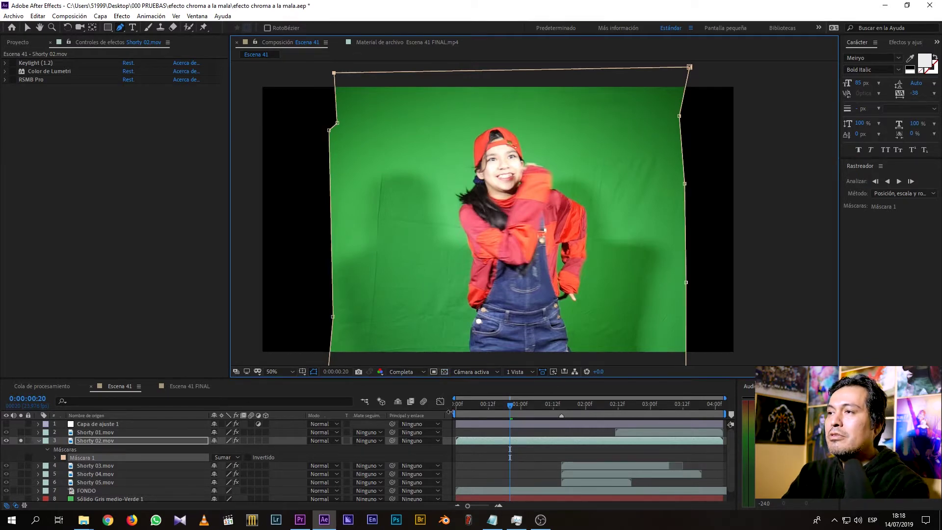
pyautogui.click(497, 440)
pyautogui.press('v')
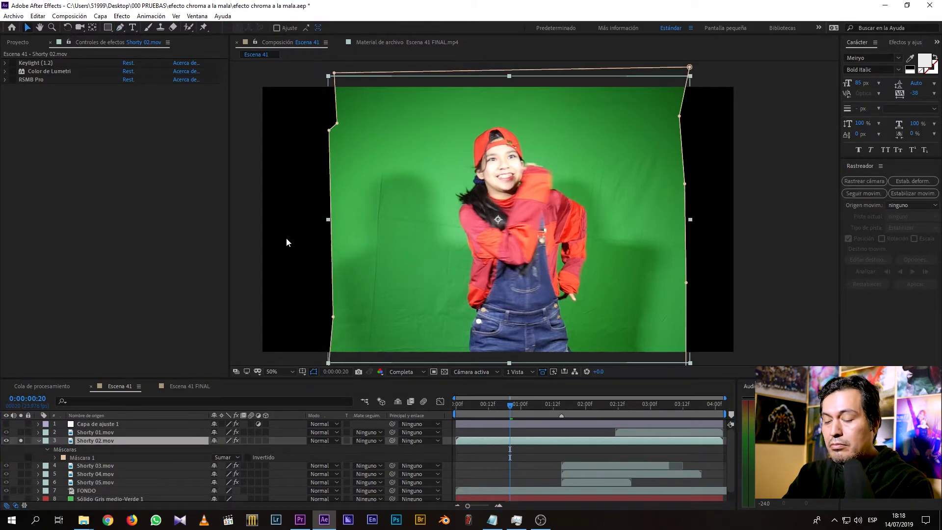
pyautogui.hotkey('ctrl', 'space')
pyautogui.write('key')
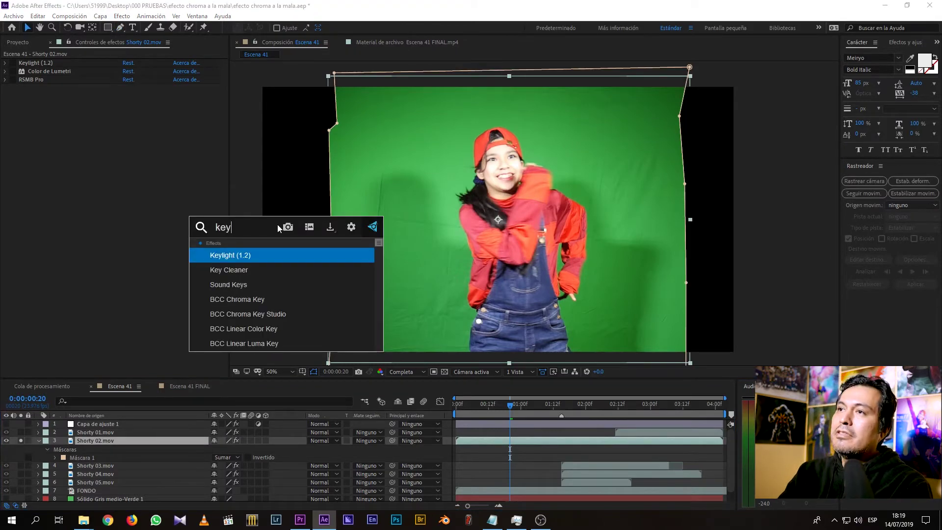
pyautogui.click(234, 259)
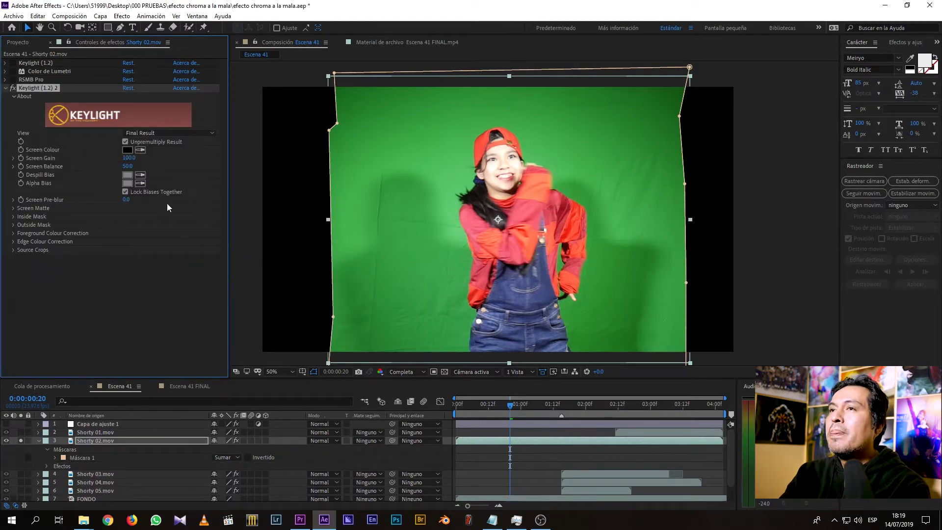
pyautogui.press('Delete')
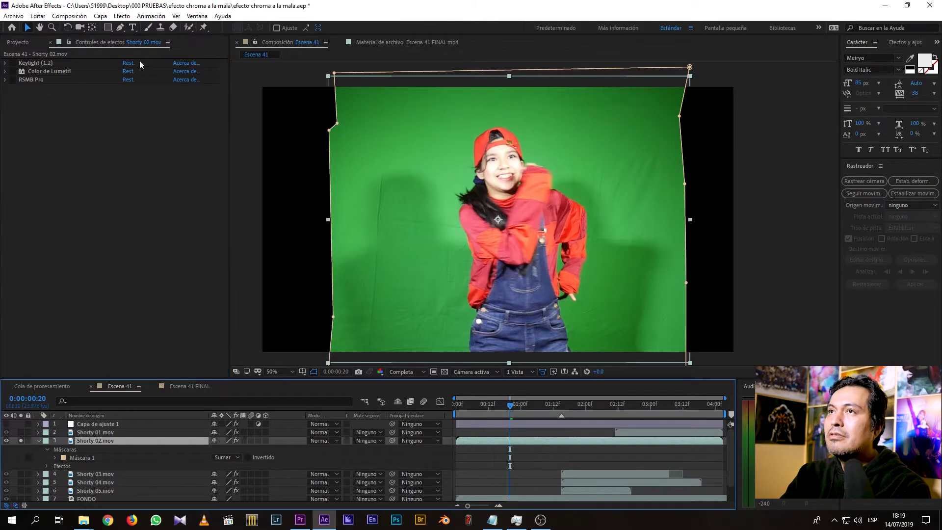
# Add a new Keylight (1.2) effect to Shorty 02.mov and sample its Screen Colour from the green backdrop at 0:00:01:04.
pyautogui.click(123, 16)
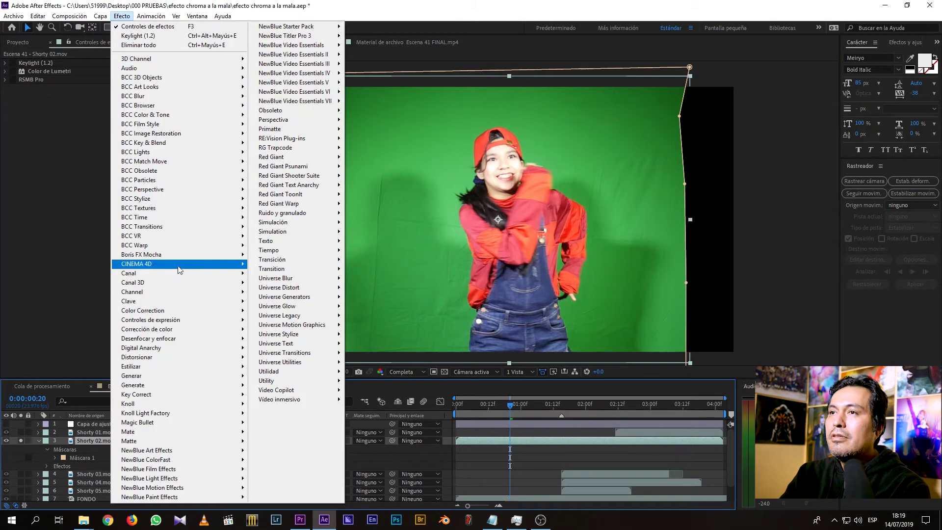
pyautogui.moveTo(192, 311)
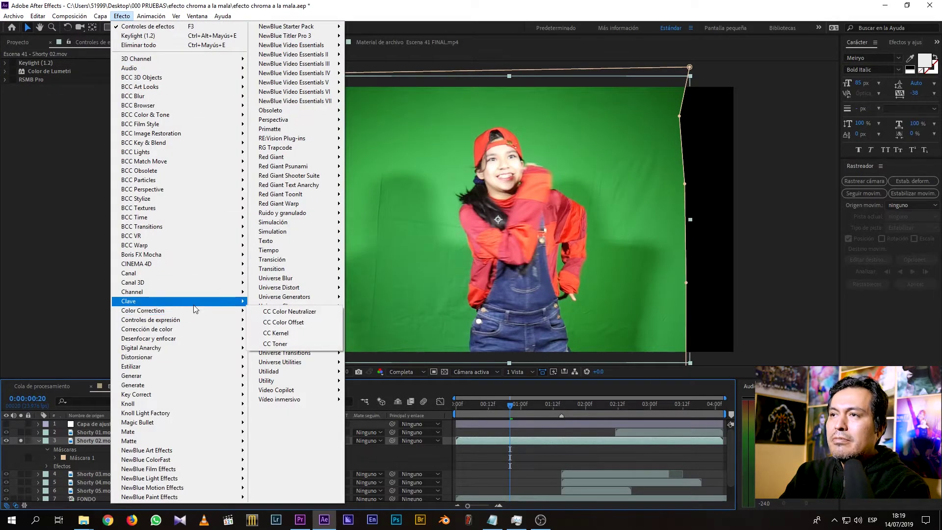
pyautogui.click(302, 389)
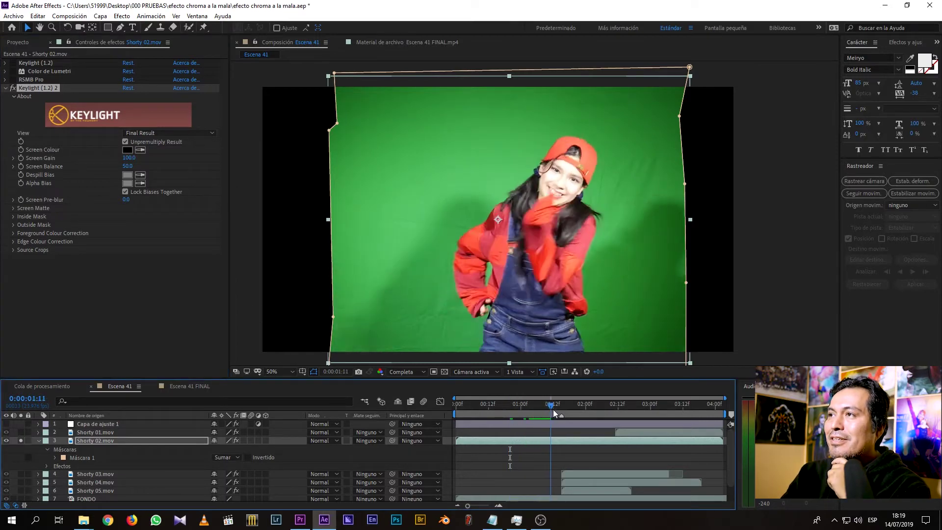
pyautogui.click(141, 150)
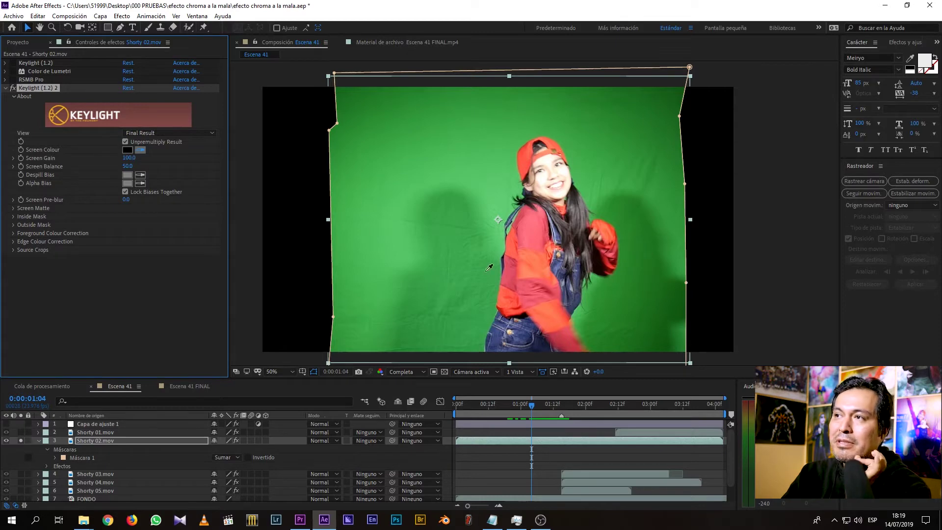
pyautogui.click(410, 301)
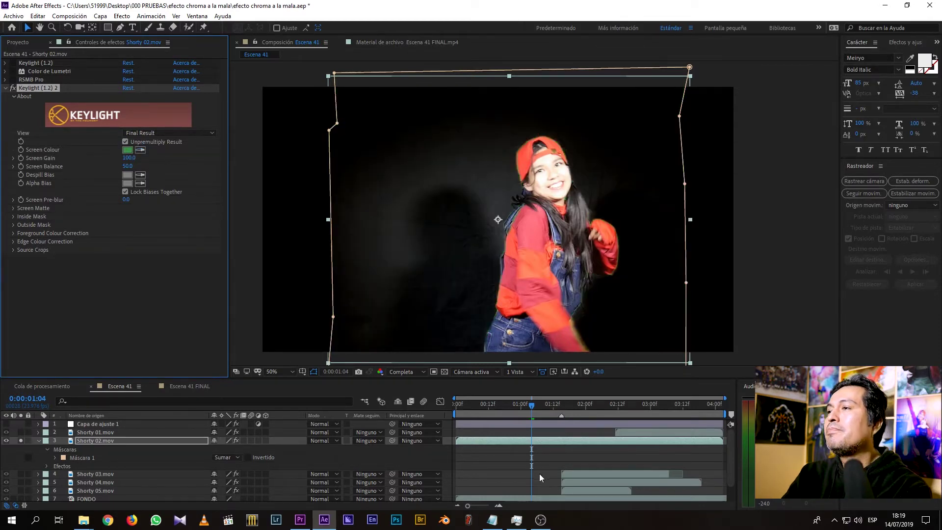
# Solo the Sólido Magenta 1 layer as a contrasting background and set the new Keylight's Screen Gain to 115.
pyautogui.scroll(-2, 540, 473)
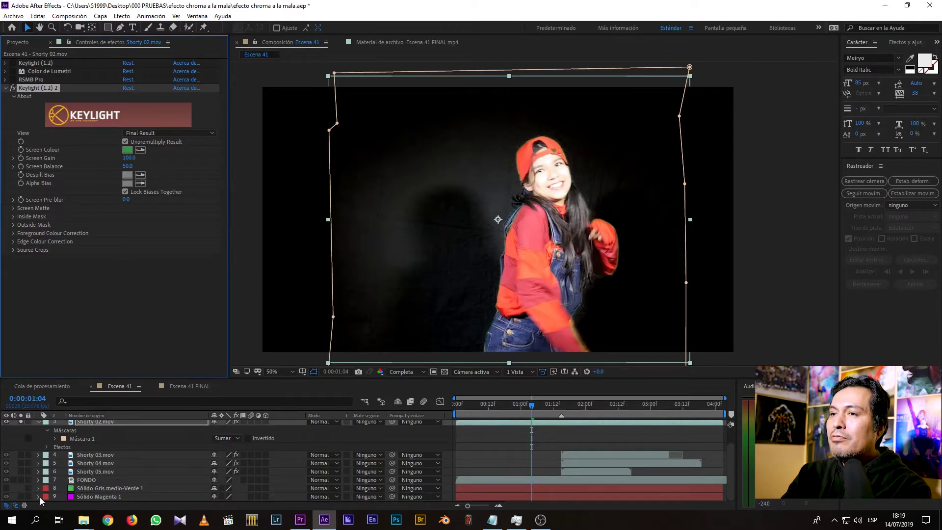
pyautogui.click(21, 497)
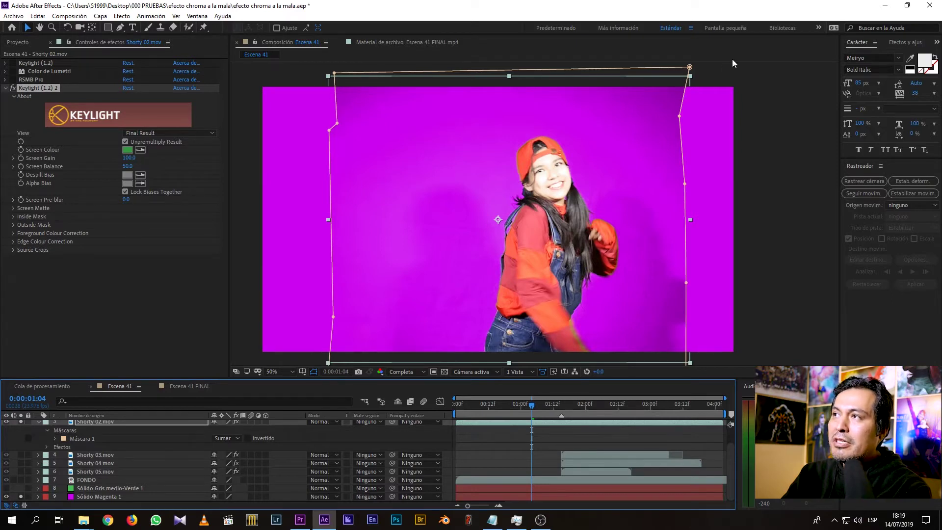
pyautogui.scroll(2, 295, 461)
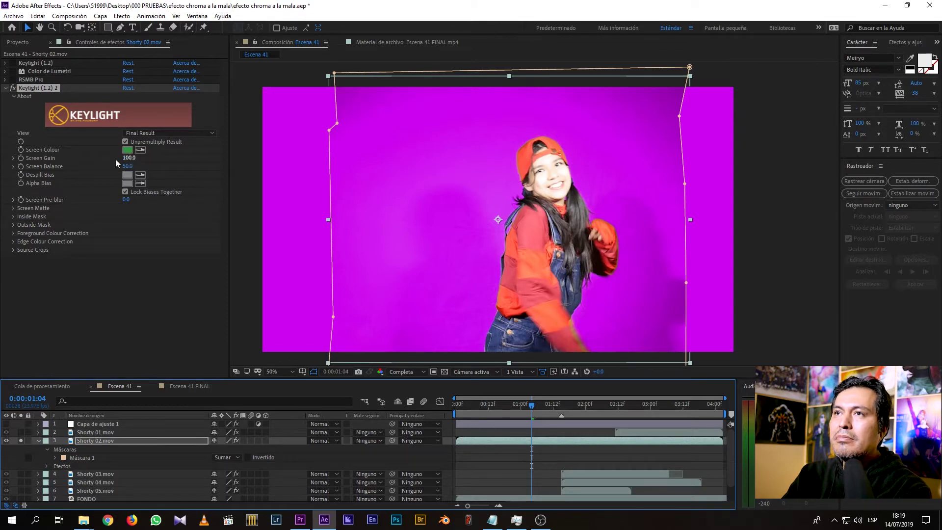
pyautogui.click(130, 158)
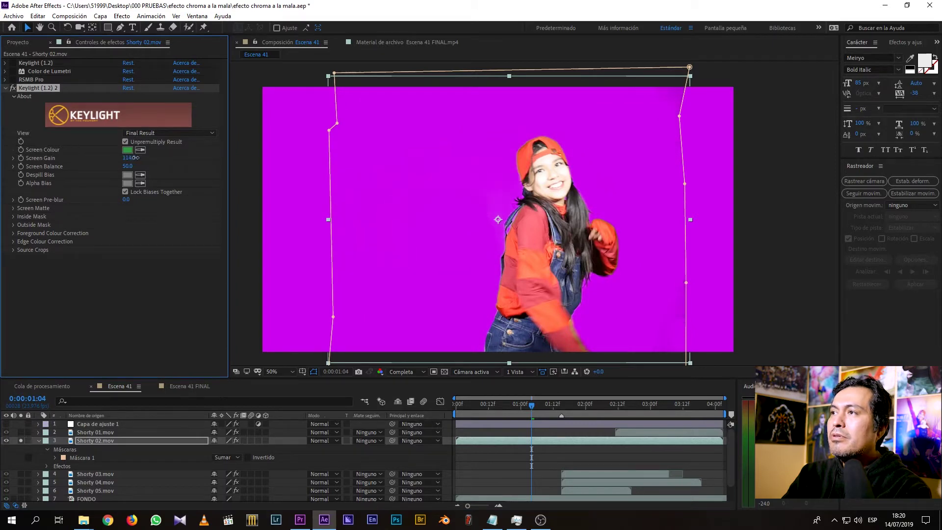
# Examine the keyed edges around the hair and shoulder at 0:00:01:04 and the cap at 0:00:02:04, magnified up to 400%.
pyautogui.scroll(4, 554, 182)
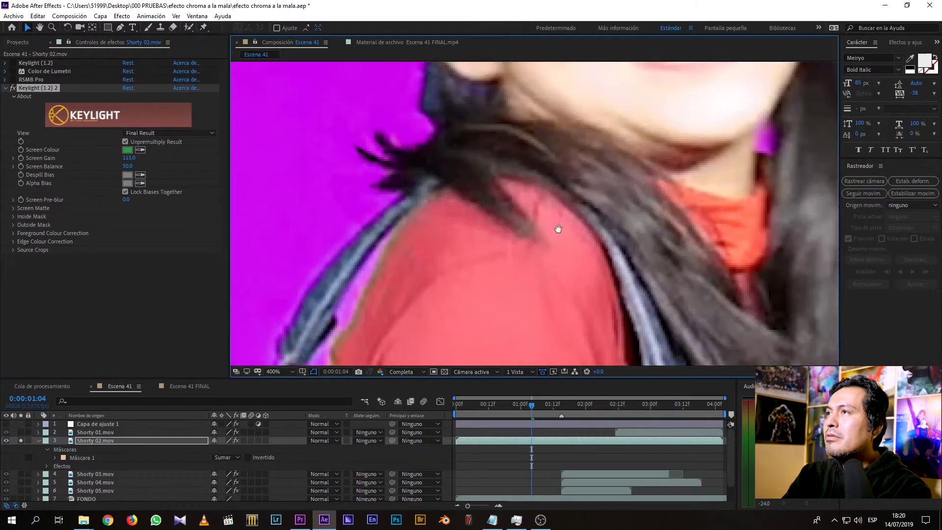
pyautogui.moveTo(581, 191); pyautogui.dragTo(659, 350)
pyautogui.moveTo(523, 404); pyautogui.dragTo(597, 406)
pyautogui.scroll(-2, 446, 212)
pyautogui.scroll(-1, 445, 216)
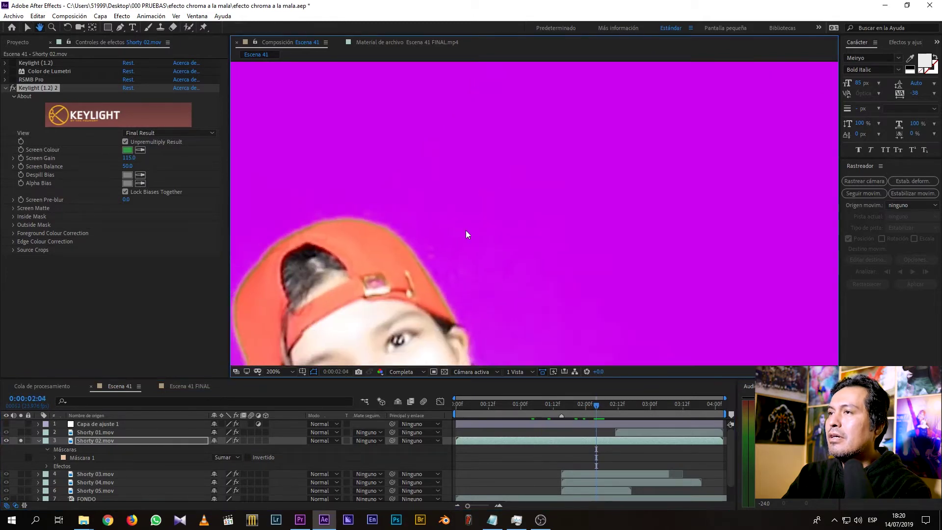
pyautogui.scroll(1, 364, 292)
pyautogui.scroll(1, 371, 295)
pyautogui.moveTo(371, 296); pyautogui.dragTo(604, 211)
pyautogui.press('v')
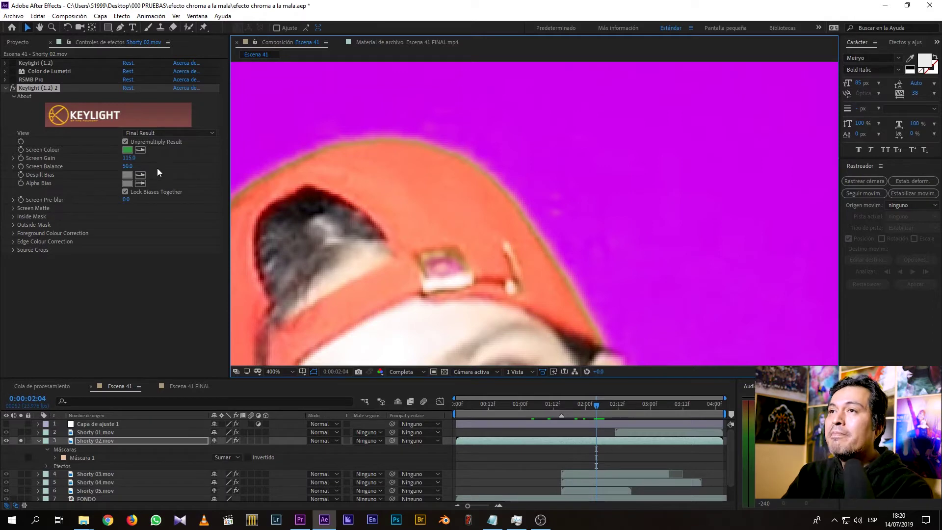
# Set Screen Gain to 130 and check the keyed edges at 0:00:02:04 close up and at 50%.
pyautogui.moveTo(131, 158)
pyautogui.mouseDown()
pyautogui.moveTo(121, 156)
pyautogui.moveTo(138, 156)
pyautogui.mouseUp()
pyautogui.scroll(-5, 526, 147)
pyautogui.scroll(3, 456, 189)
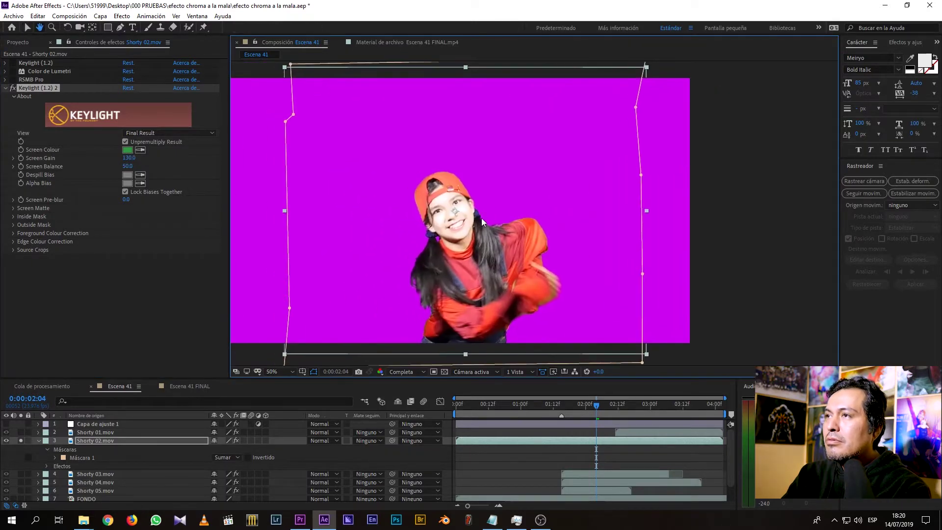
pyautogui.scroll(2, 477, 217)
pyautogui.moveTo(477, 217); pyautogui.dragTo(507, 185)
pyautogui.scroll(-2, 508, 184)
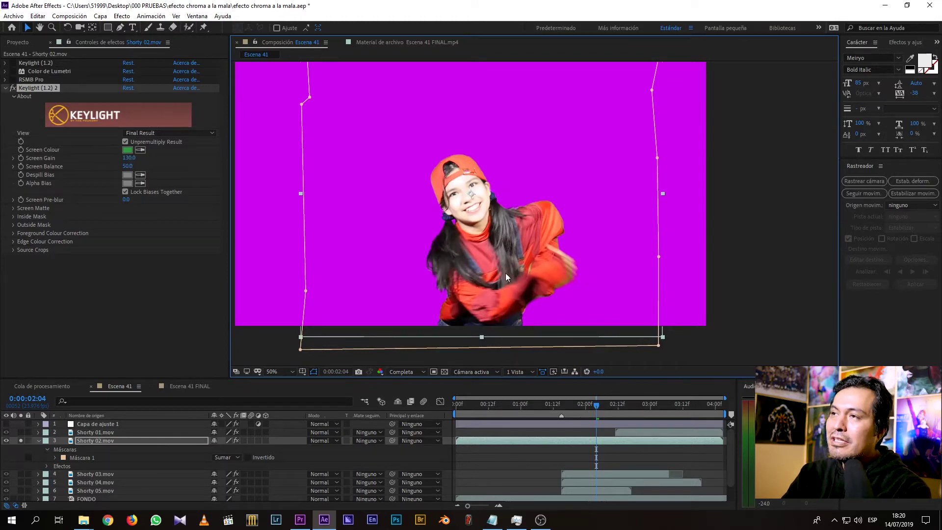
# Switch the new Keylight effect's view from Final Result to Screen Matte.
pyautogui.moveTo(521, 222); pyautogui.dragTo(528, 238)
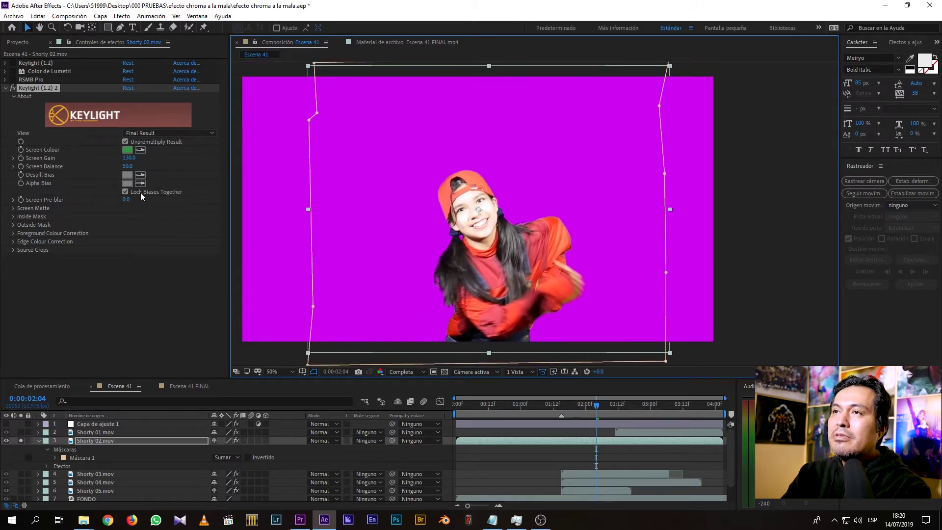
pyautogui.click(162, 133)
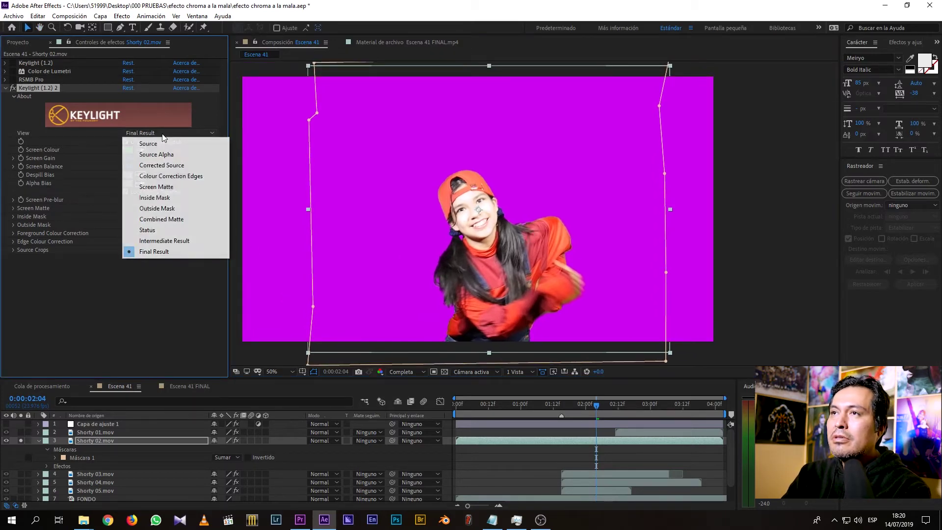
pyautogui.click(157, 188)
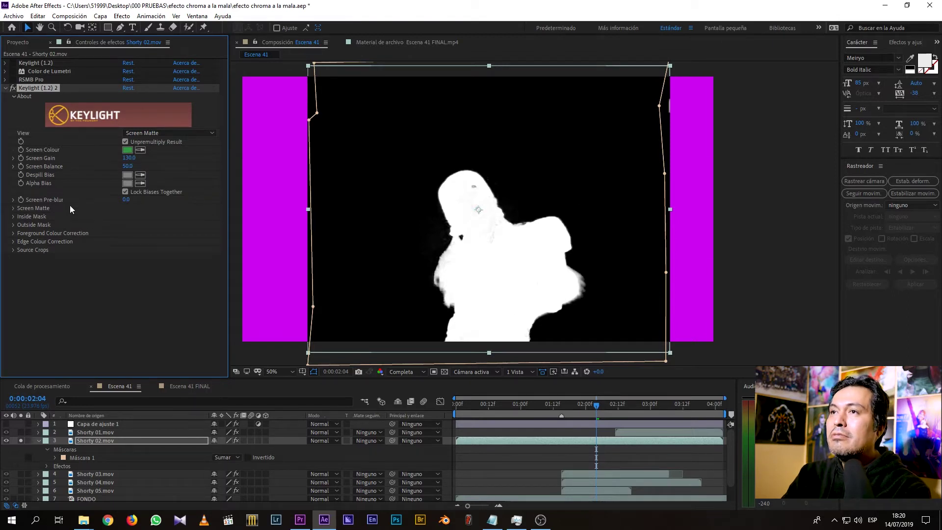
# Expand the Screen Matte settings of the new Keylight and set Clip White to 60.
pyautogui.click(13, 208)
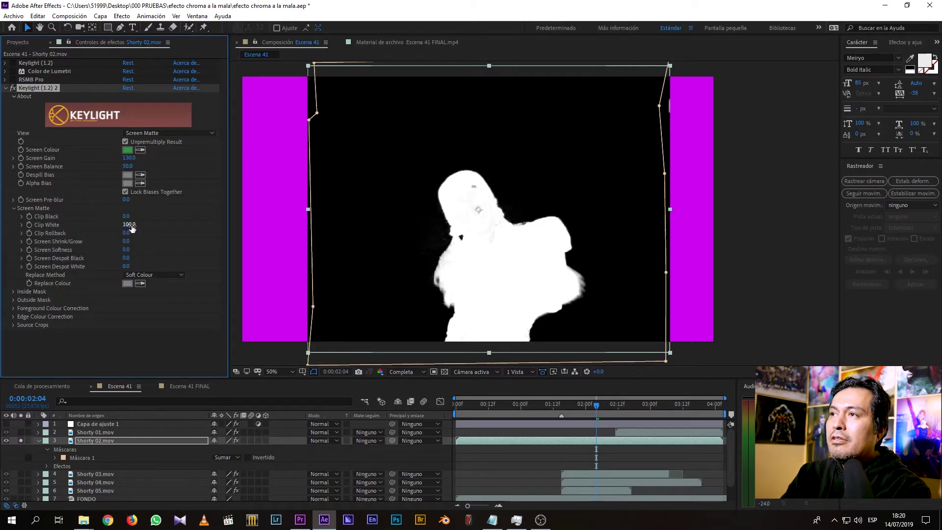
pyautogui.scroll(2, 486, 238)
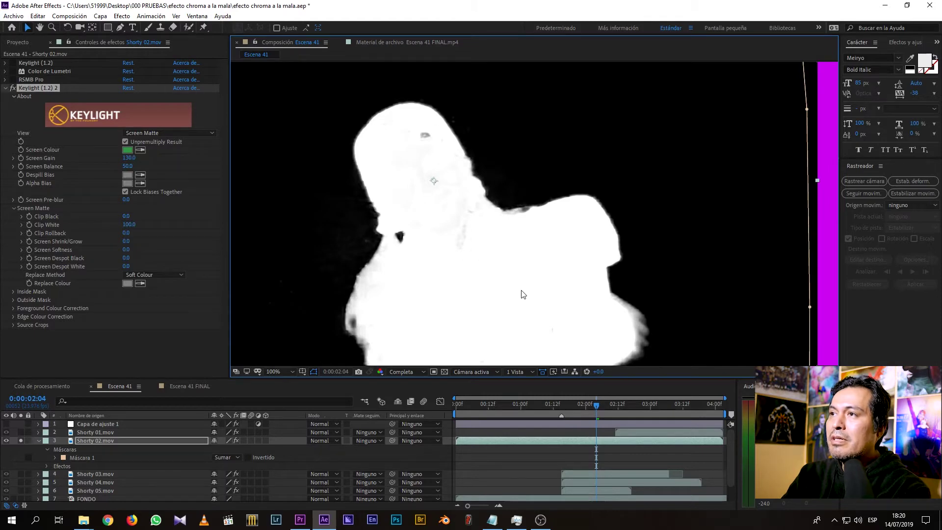
pyautogui.moveTo(522, 288); pyautogui.dragTo(572, 230)
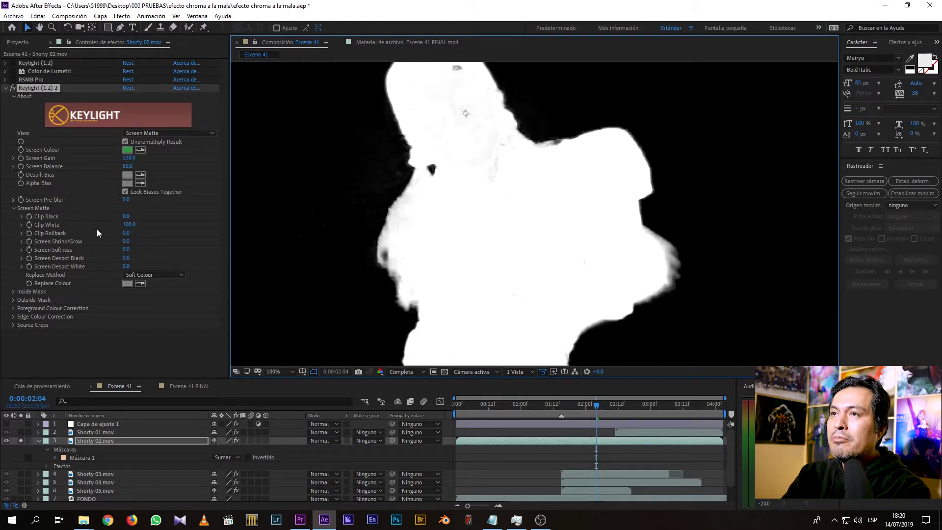
pyautogui.moveTo(127, 225); pyautogui.dragTo(111, 230)
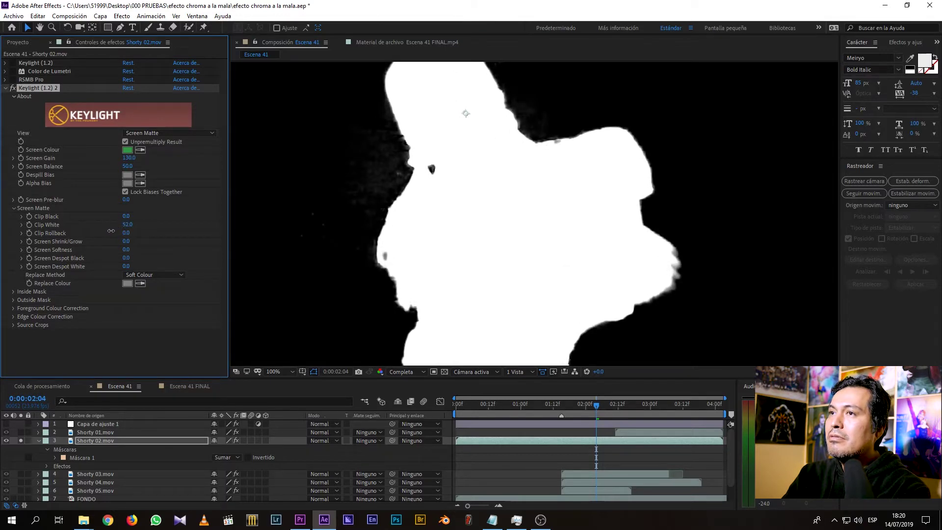
pyautogui.moveTo(133, 225); pyautogui.dragTo(127, 225)
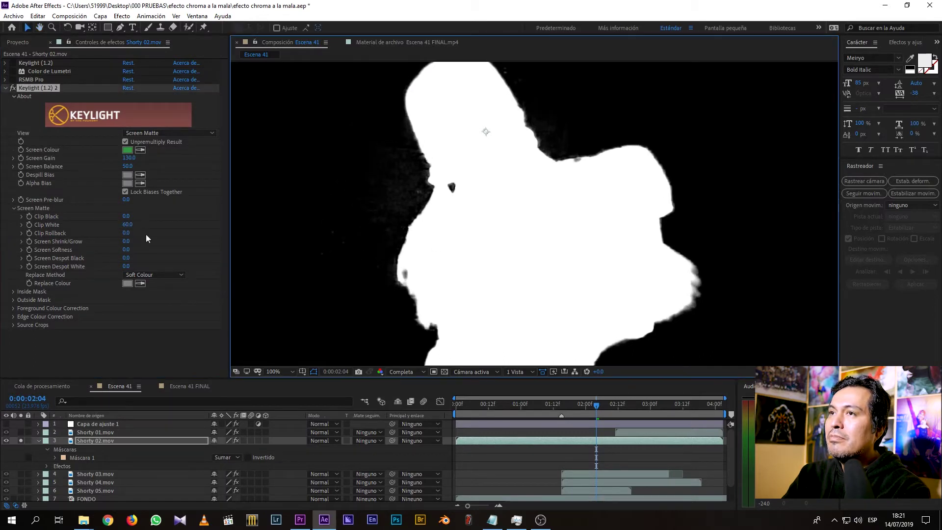
# Set Clip Black to 12 to clean the grey residue from the black area of the matte.
pyautogui.scroll(-2, 596, 187)
pyautogui.moveTo(589, 206); pyautogui.dragTo(591, 224)
pyautogui.scroll(2, 542, 219)
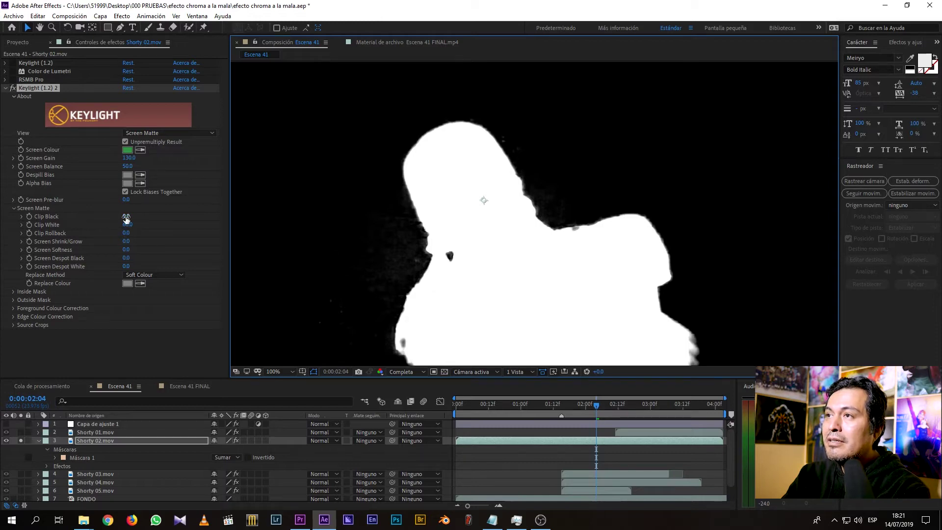
pyautogui.moveTo(126, 219); pyautogui.dragTo(128, 216)
pyautogui.scroll(-2, 491, 94)
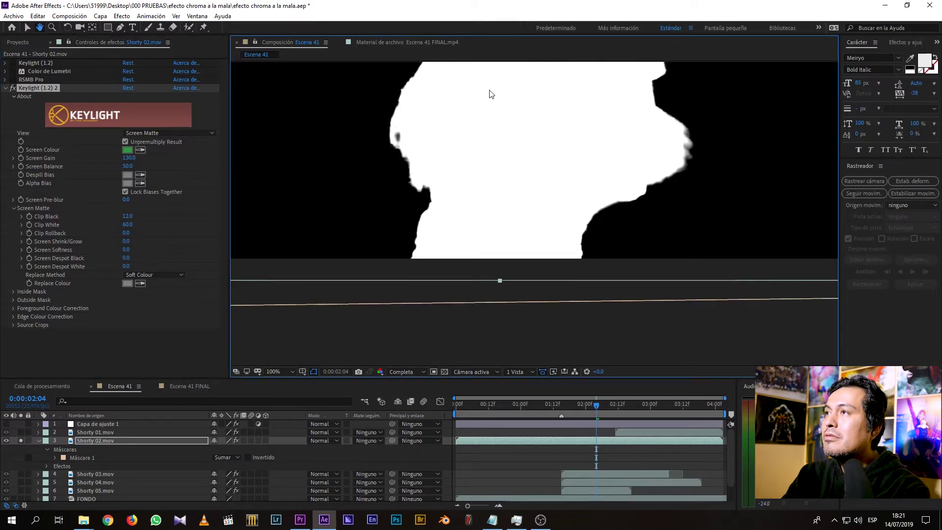
# Set the Keylight view to Final Result and check the key from 0:00:01:22 to 0:00:02:23.
pyautogui.click(153, 133)
pyautogui.click(155, 251)
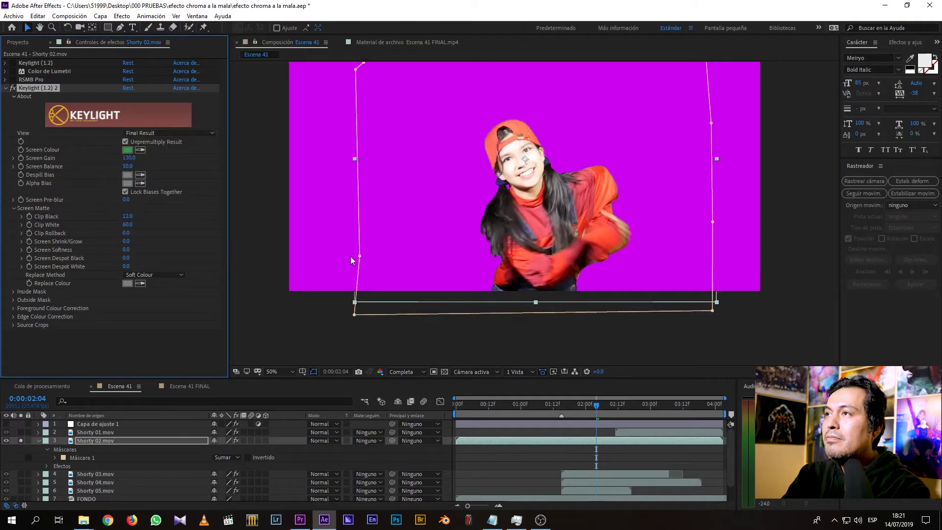
pyautogui.moveTo(516, 409); pyautogui.dragTo(582, 412)
pyautogui.scroll(3, 574, 296)
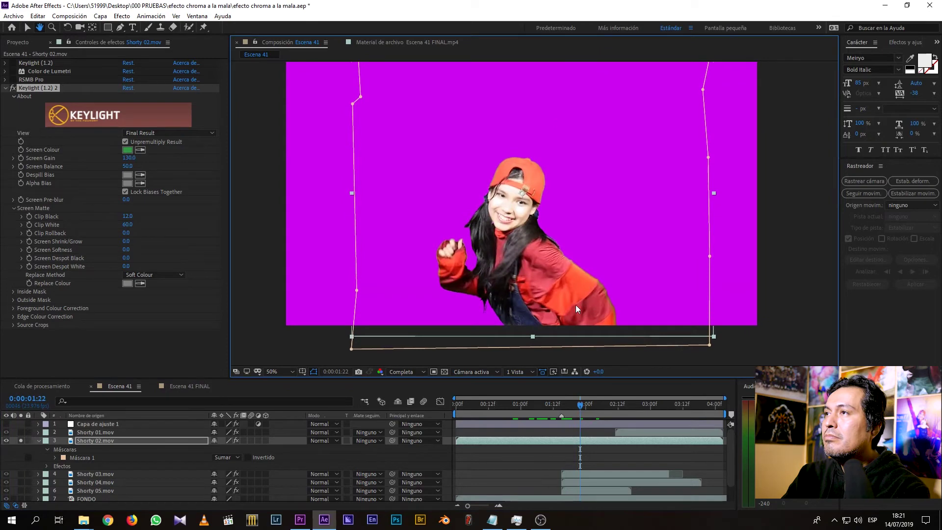
pyautogui.moveTo(594, 402); pyautogui.dragTo(648, 425)
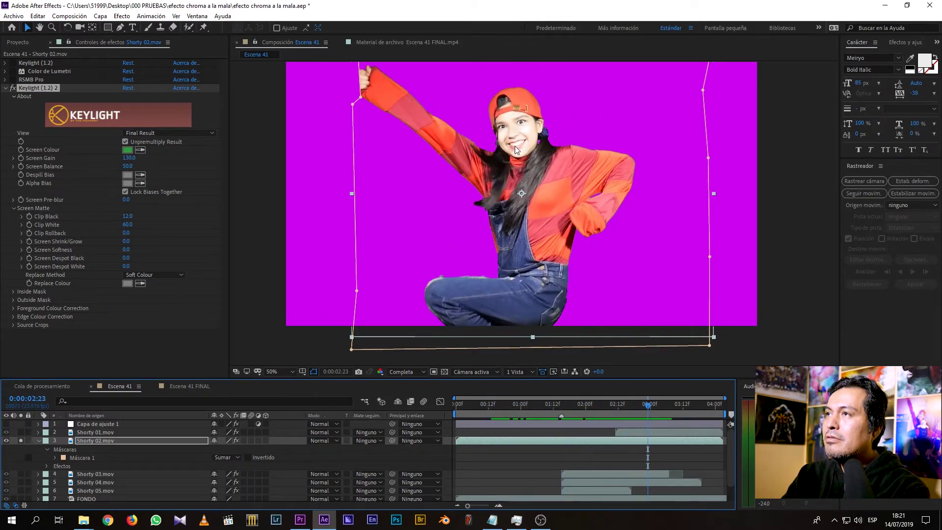
pyautogui.scroll(2, 515, 146)
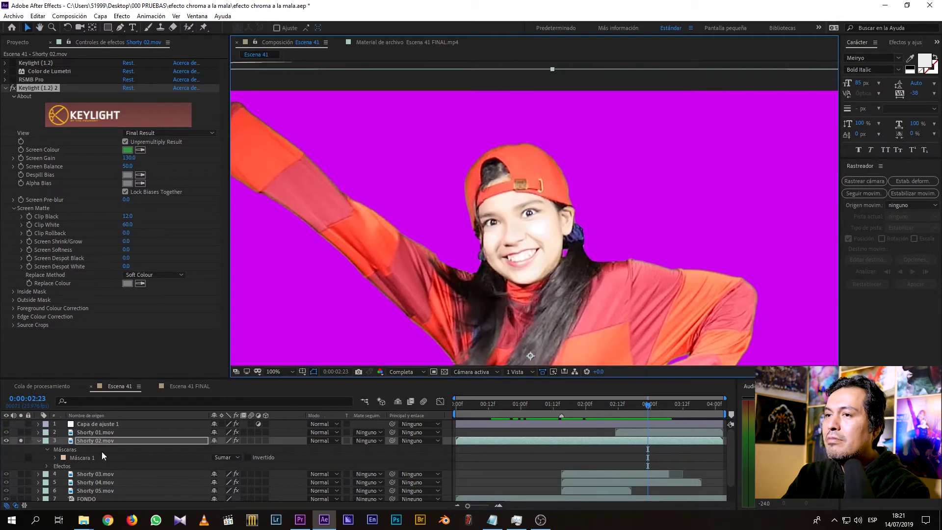
# Compare the keyed edges against black and magenta by turning the Sólido Magenta 1 solo off and on, then inspect the sleeve at 200%.
pyautogui.scroll(-2, 79, 470)
pyautogui.click(7, 497)
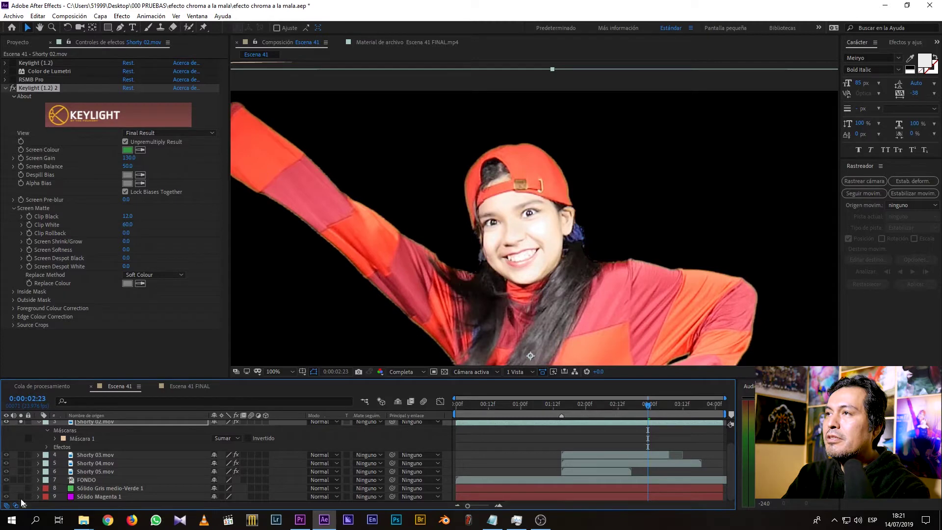
pyautogui.click(21, 497)
pyautogui.scroll(2, 515, 245)
pyautogui.moveTo(659, 249); pyautogui.dragTo(609, 263)
pyautogui.press('v')
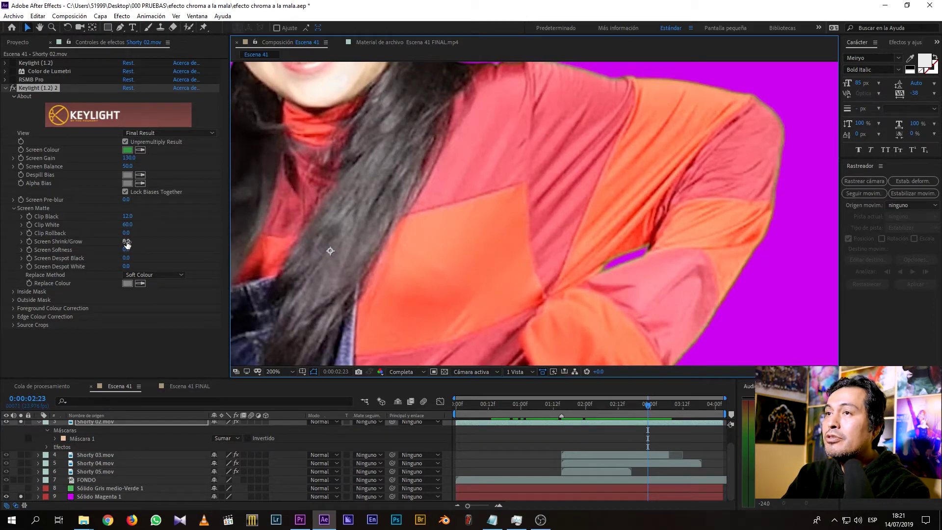
# Try a Screen Shrink/Grow of -5.1, inspect the eroded sleeve and hair edges, and reset the value to 0.
pyautogui.moveTo(127, 244); pyautogui.dragTo(87, 242)
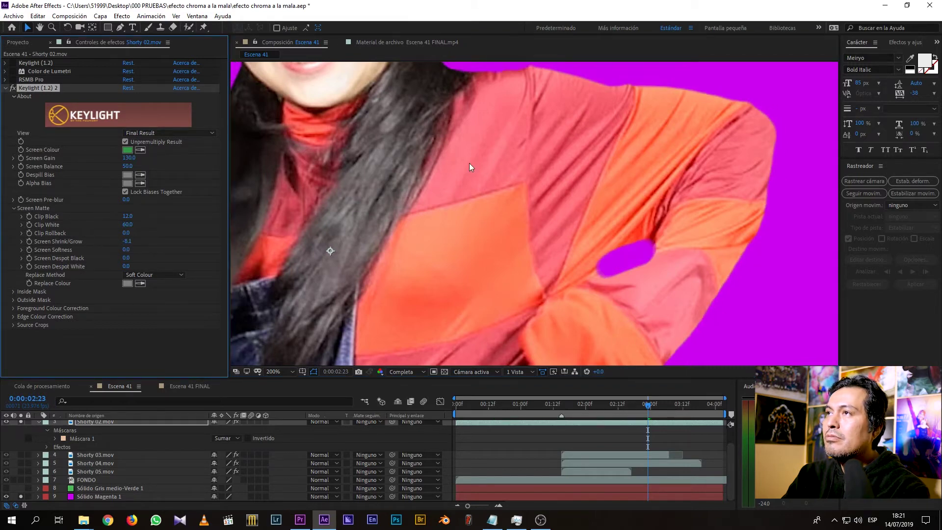
pyautogui.press('h')
pyautogui.moveTo(470, 164); pyautogui.dragTo(689, 204)
pyautogui.press('v')
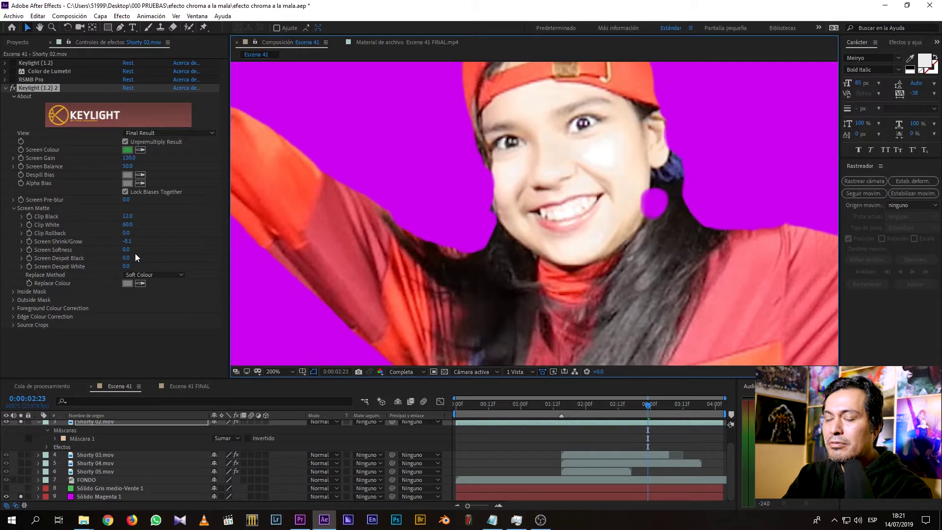
pyautogui.click(128, 242)
pyautogui.write('0')
pyautogui.press('Return')
# Set Screen Shrink/Grow to -1.4 and check the keyed figure's edges through 0:00:03:08.
pyautogui.moveTo(753, 269); pyautogui.dragTo(571, 306)
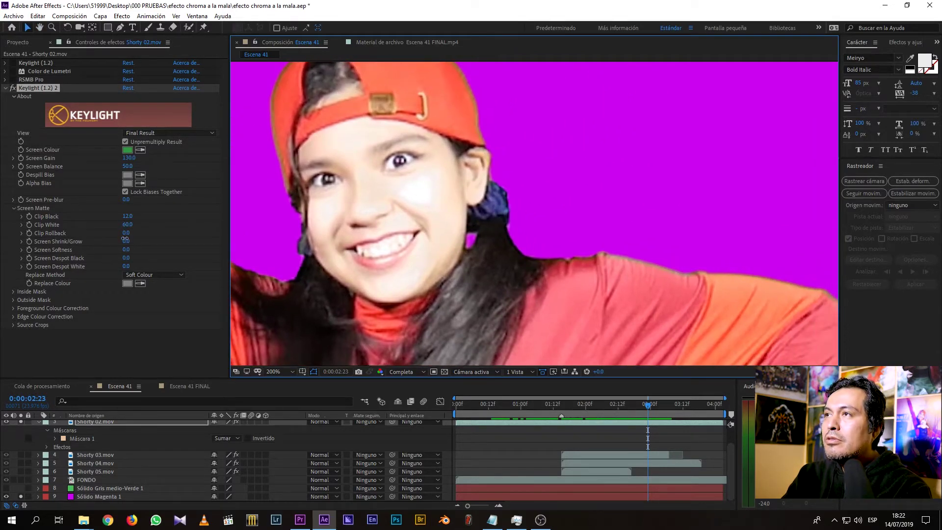
pyautogui.moveTo(124, 240); pyautogui.dragTo(121, 240)
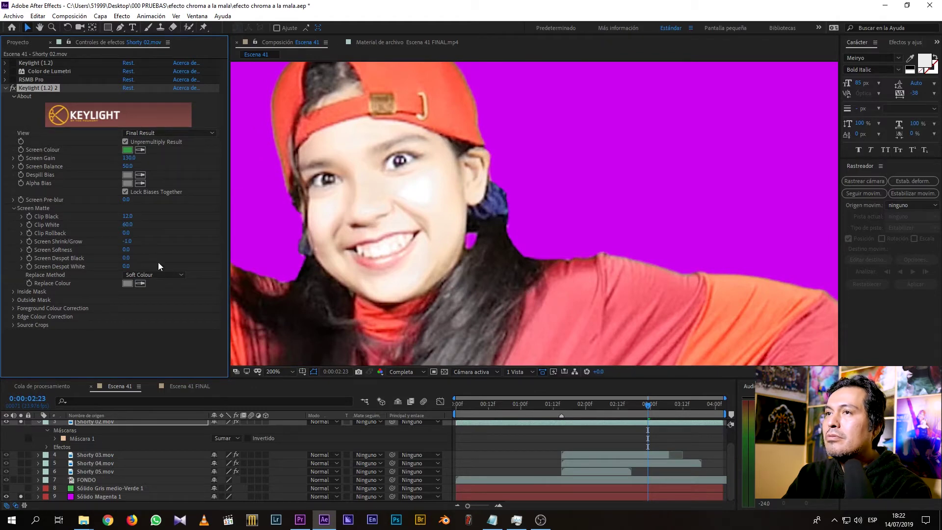
pyautogui.moveTo(127, 242); pyautogui.dragTo(125, 242)
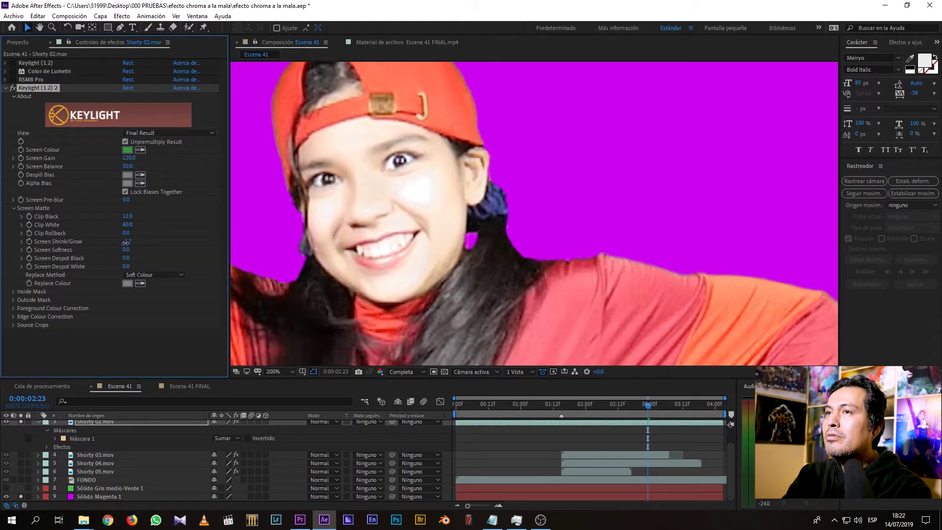
pyautogui.press('h')
pyautogui.moveTo(510, 235); pyautogui.dragTo(626, 335)
pyautogui.scroll(-4, 632, 243)
pyautogui.moveTo(632, 243); pyautogui.dragTo(576, 214)
pyautogui.press('v')
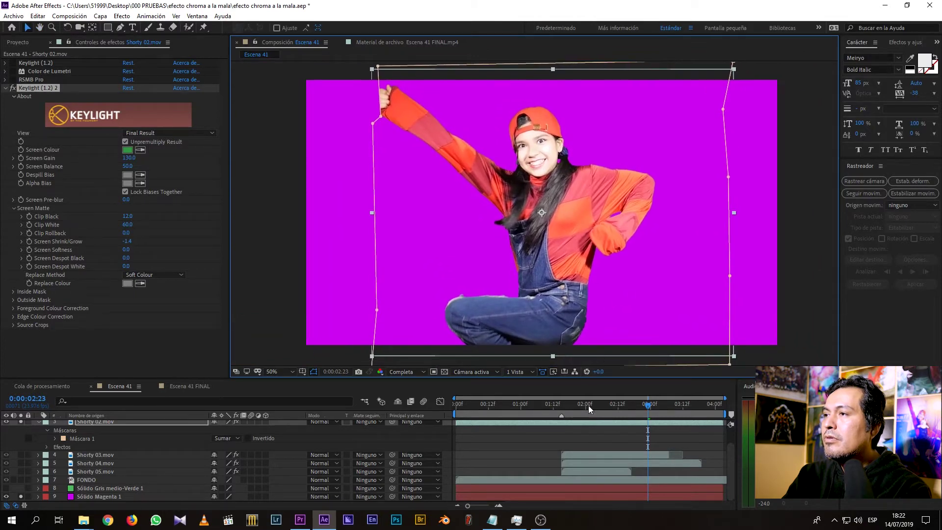
pyautogui.click(597, 405)
pyautogui.moveTo(602, 405); pyautogui.dragTo(673, 411)
pyautogui.scroll(2, 559, 219)
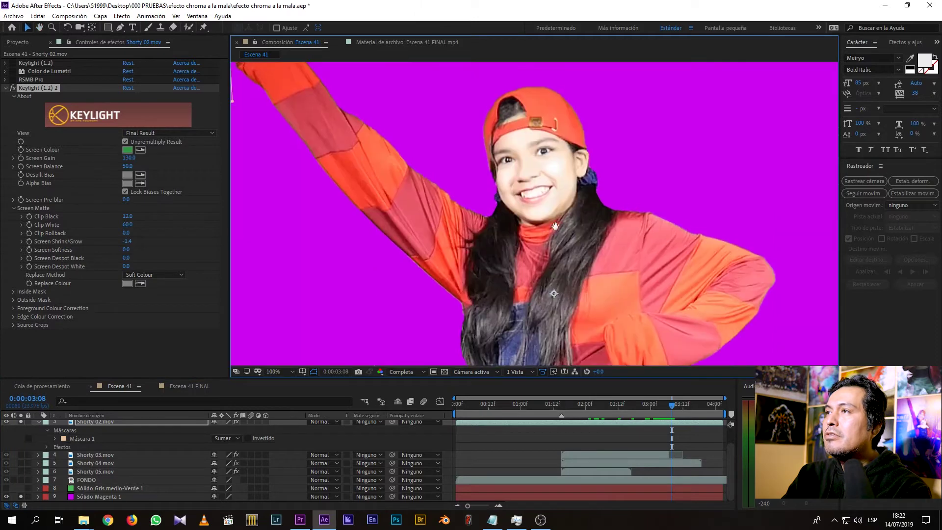
# Compare the Hard Colour and Soft Colour replace methods around the cap and face, keeping Hard Colour.
pyautogui.click(152, 275)
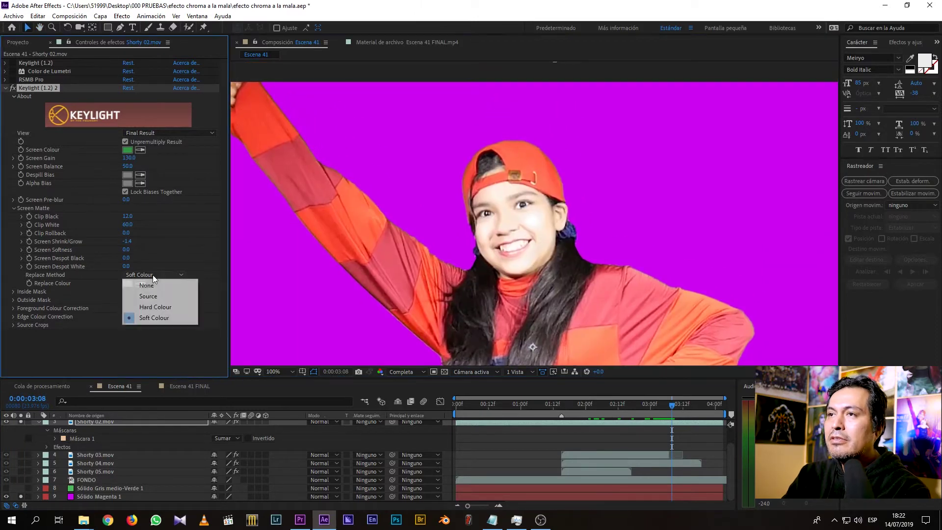
pyautogui.click(152, 308)
pyautogui.scroll(2, 502, 169)
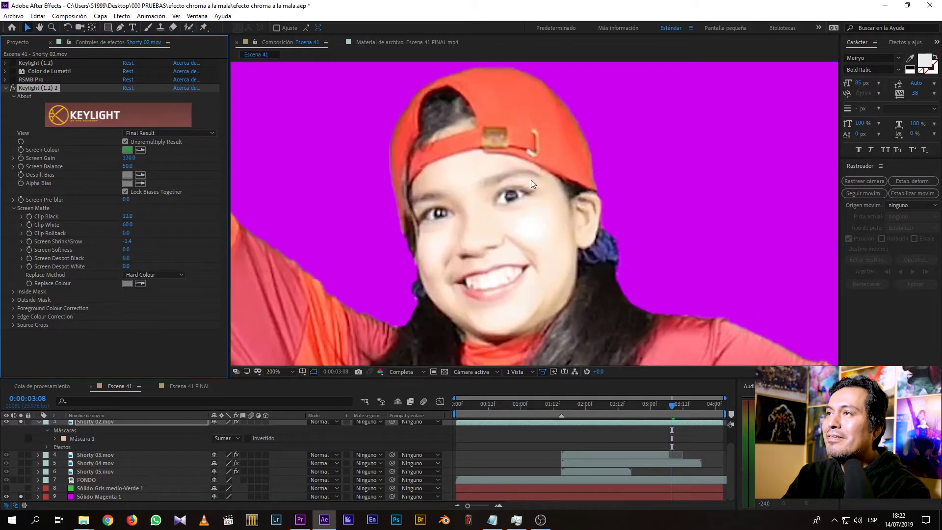
pyautogui.click(172, 275)
pyautogui.click(149, 318)
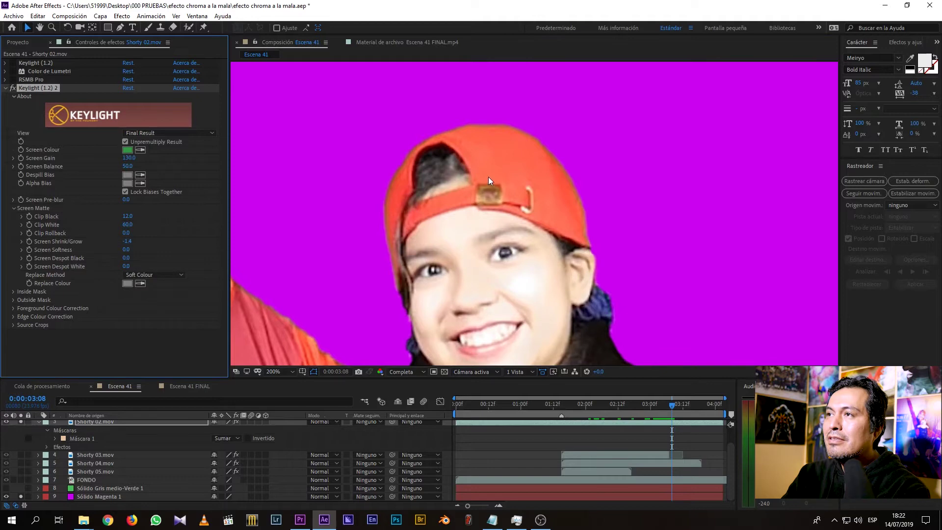
pyautogui.click(170, 275)
pyautogui.click(155, 307)
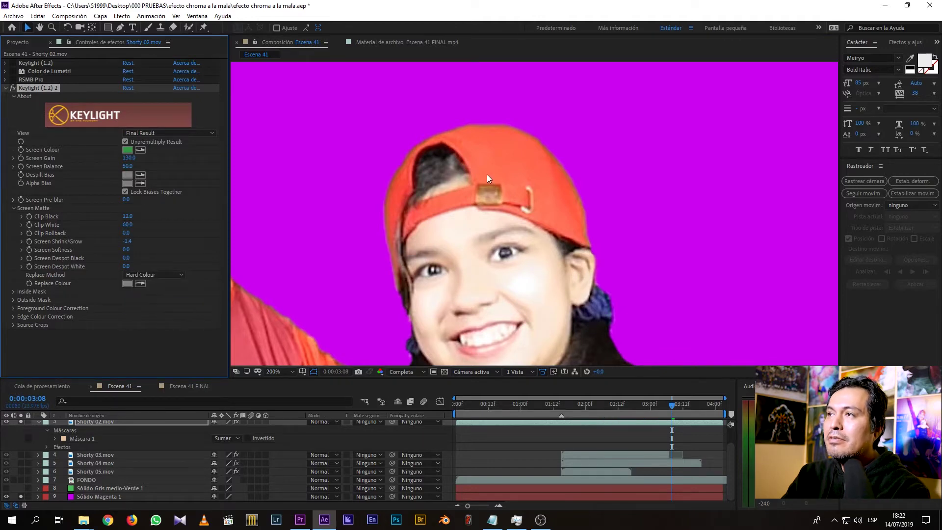
pyautogui.scroll(-2, 497, 215)
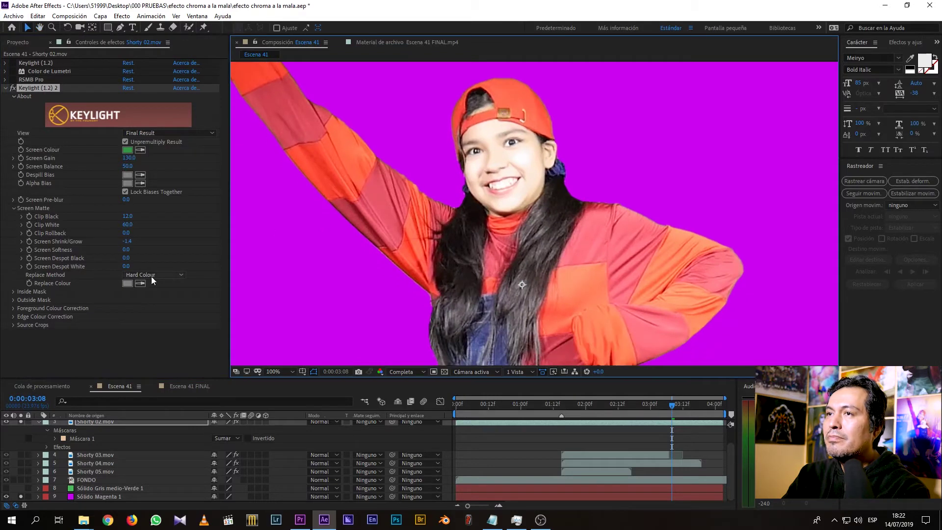
pyautogui.scroll(2, 520, 147)
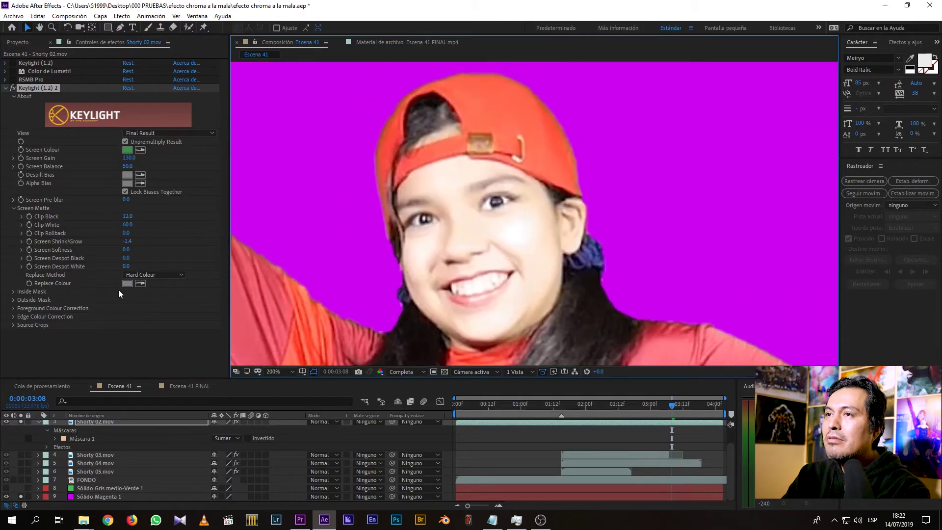
# Set the Replace Colour to dark green 1F491D and view the whole figure at 50%.
pyautogui.click(127, 283)
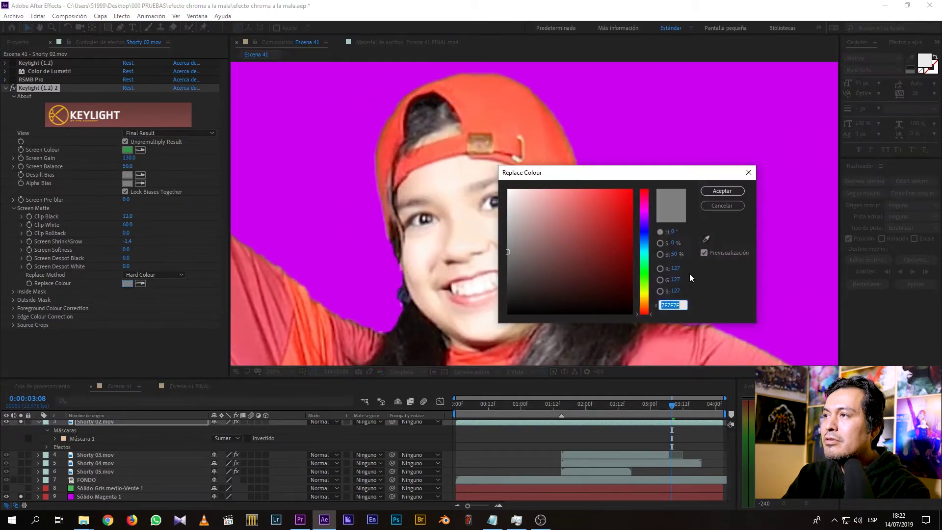
pyautogui.click(647, 277)
pyautogui.click(602, 285)
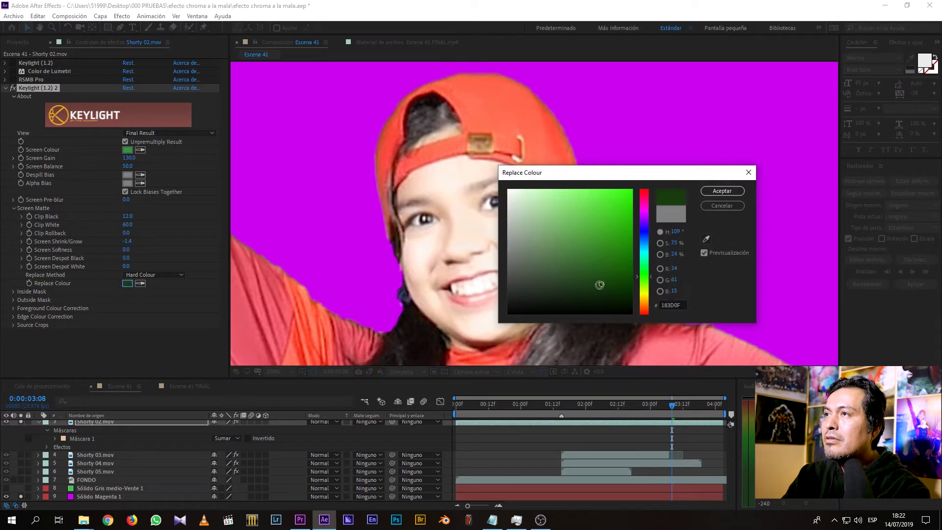
pyautogui.click(583, 279)
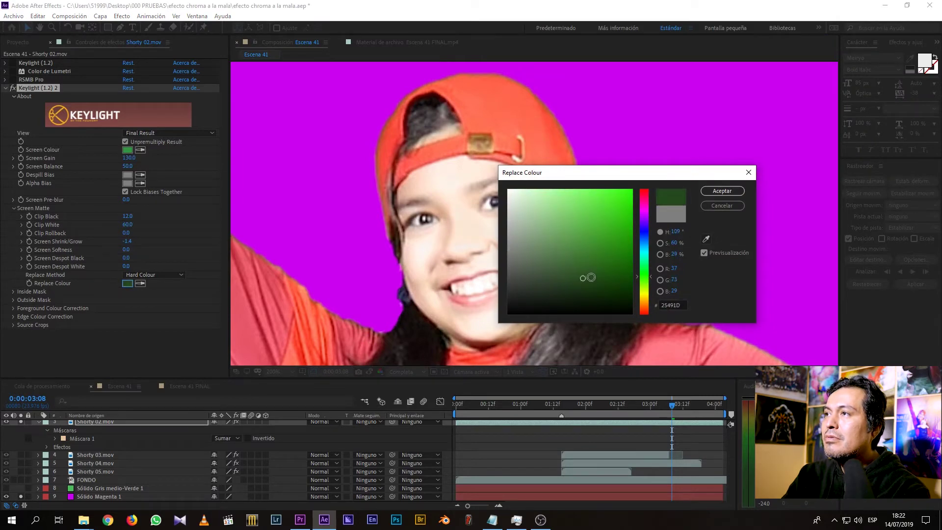
pyautogui.click(647, 273)
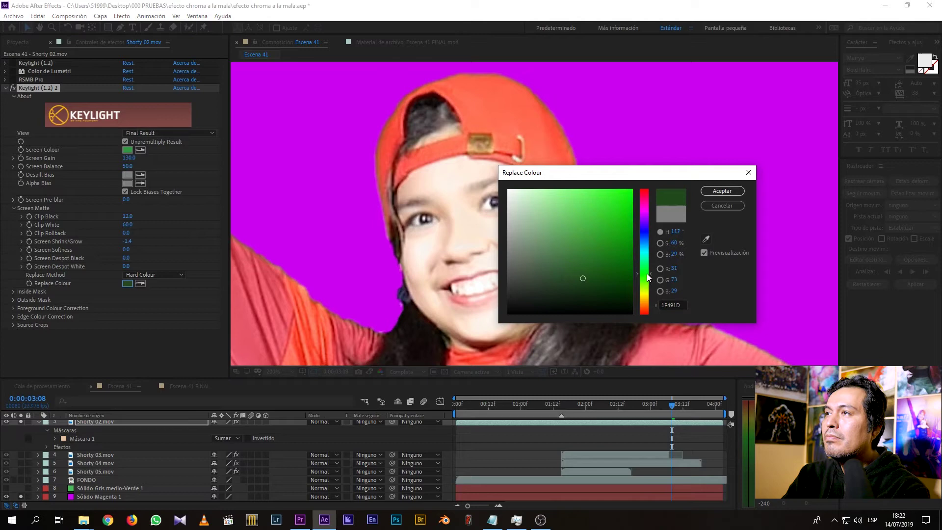
pyautogui.click(718, 191)
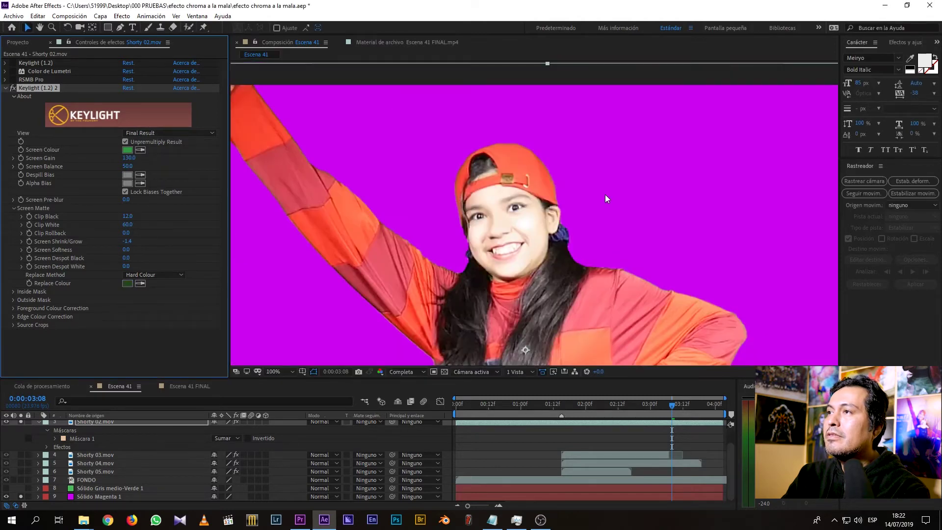
pyautogui.press(',')
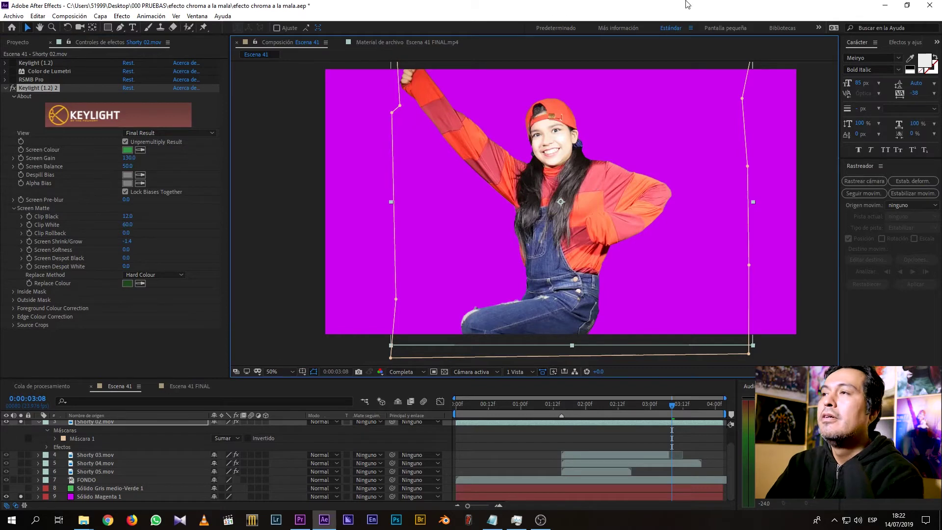
# Solo the FONDO layer behind the keyed figure and preview the composite from 0:00:02:12.
pyautogui.moveTo(591, 261); pyautogui.dragTo(590, 267)
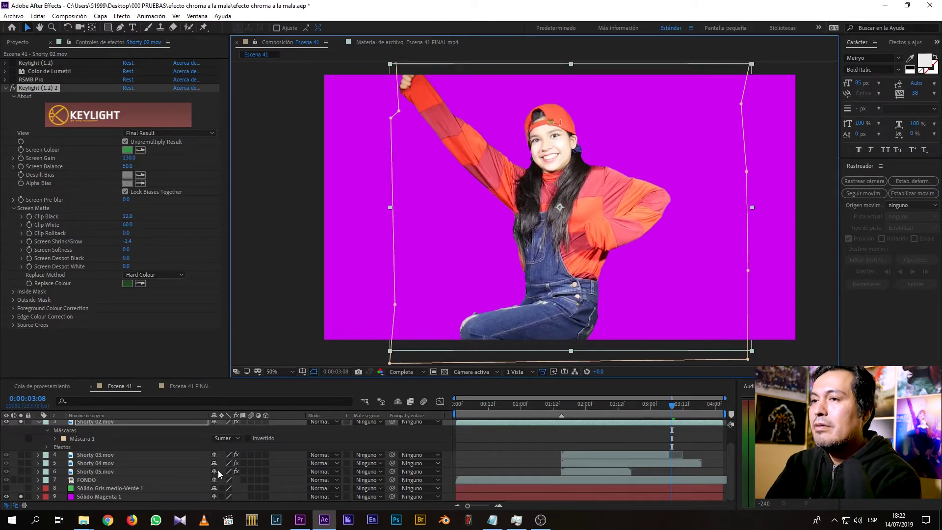
pyautogui.click(16, 478)
pyautogui.click(21, 479)
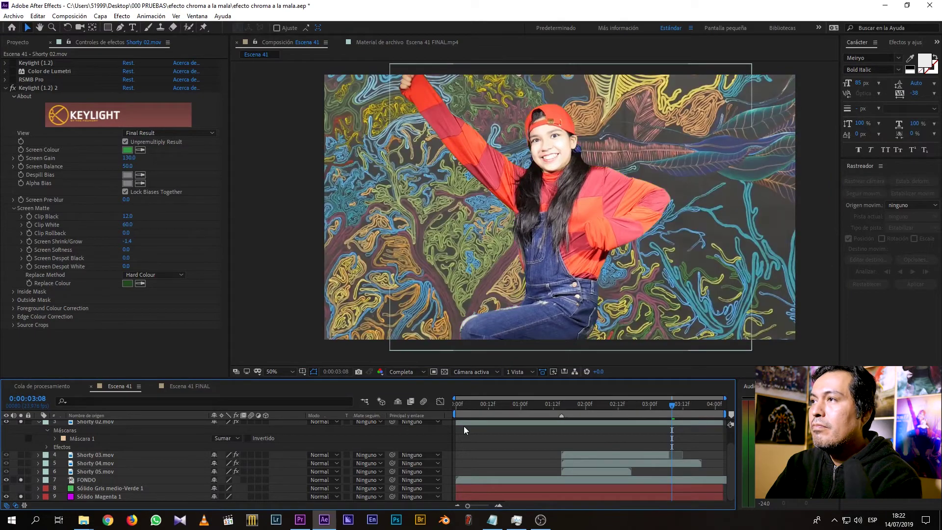
pyautogui.click(619, 405)
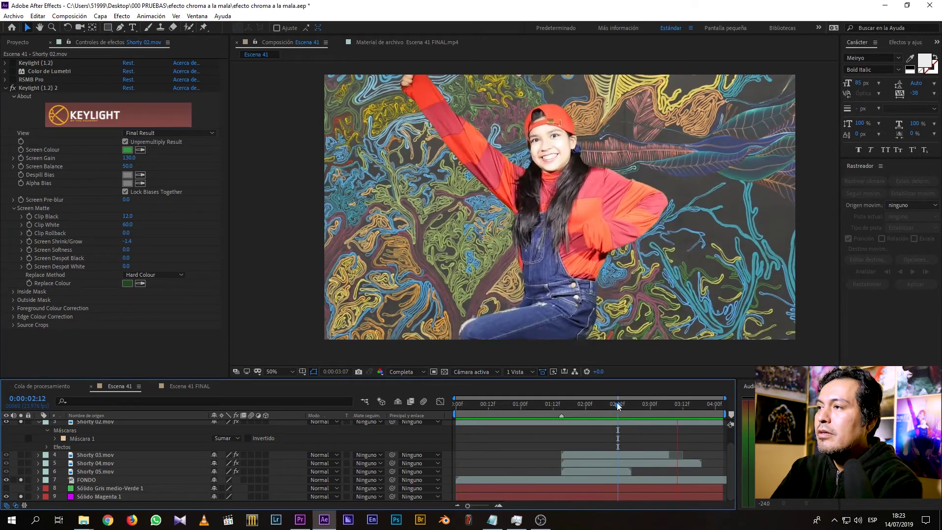
# Examine the keyed figure's arm and sleeve edges over FONDO at 0:00:02:05 and 0:00:02:00.
pyautogui.click(599, 408)
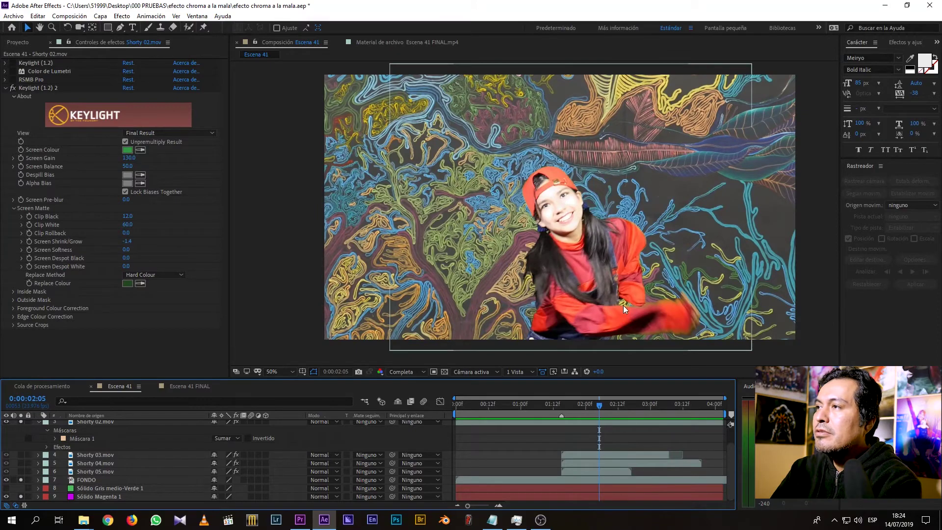
pyautogui.scroll(2, 632, 307)
pyautogui.press('h')
pyautogui.moveTo(632, 308); pyautogui.dragTo(528, 156)
pyautogui.press('v')
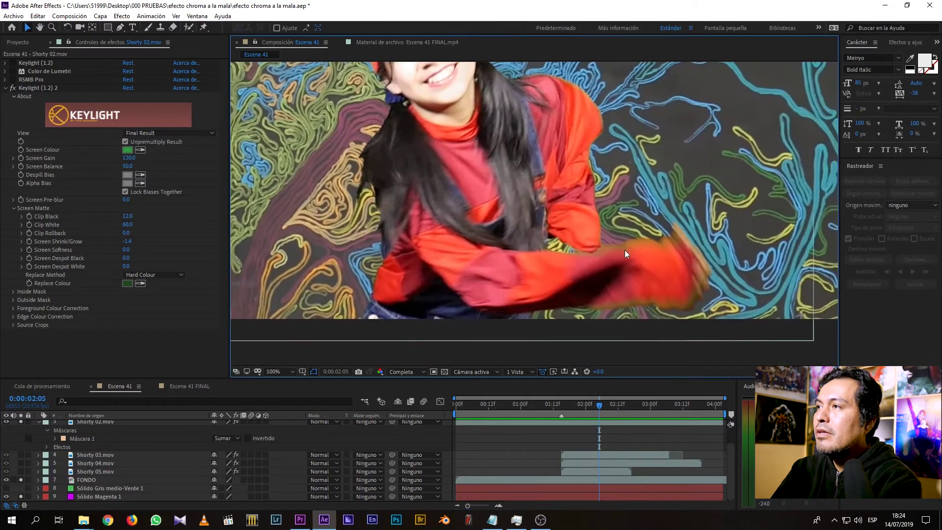
pyautogui.moveTo(588, 406); pyautogui.dragTo(585, 405)
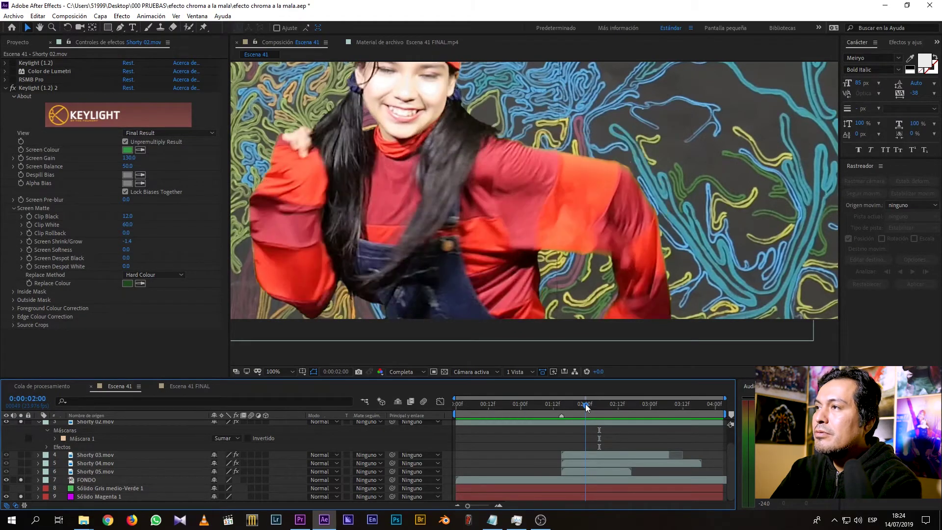
pyautogui.scroll(2, 596, 288)
pyautogui.moveTo(596, 276); pyautogui.dragTo(583, 277)
pyautogui.press('v')
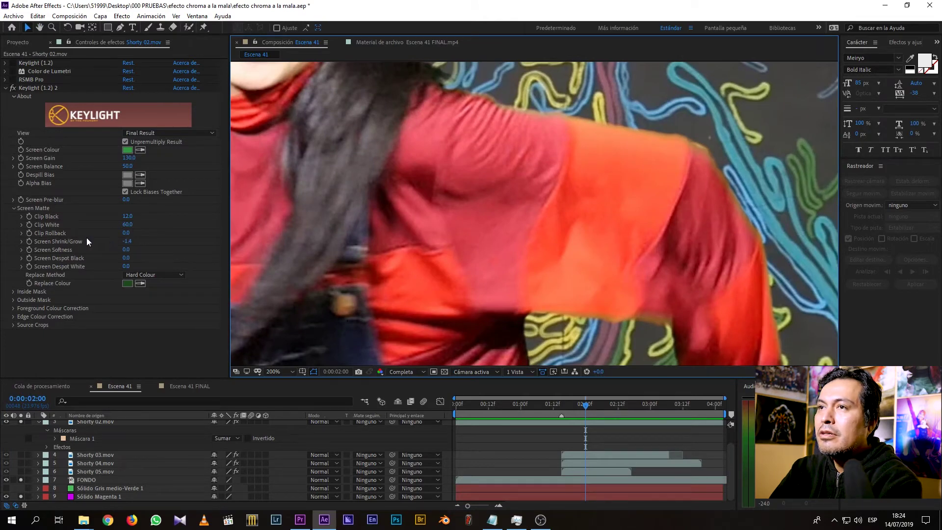
# Set Clip Rollback to 1.5 in Keylight (1.2) 2 on Shorty 02.mov.
pyautogui.click(119, 233)
pyautogui.moveTo(118, 234); pyautogui.dragTo(123, 236)
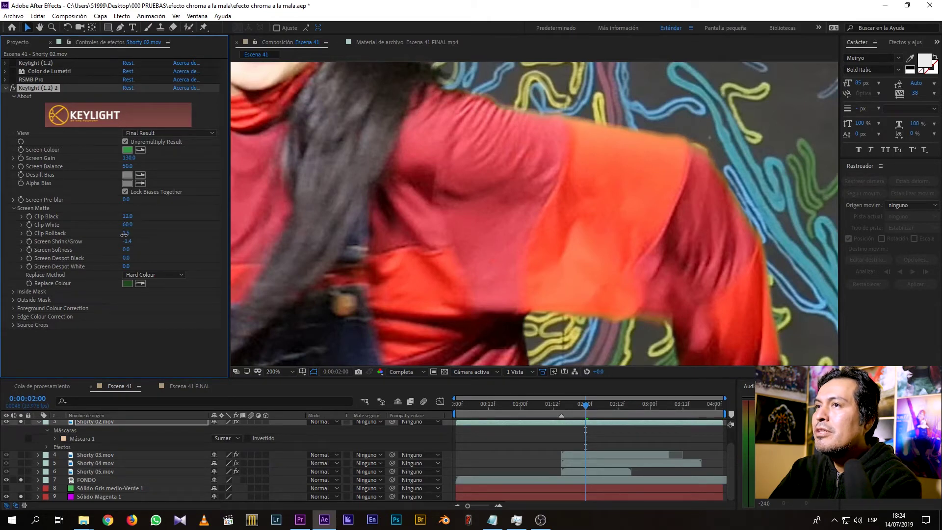
pyautogui.moveTo(124, 235); pyautogui.dragTo(124, 235)
pyautogui.scroll(-2, 615, 258)
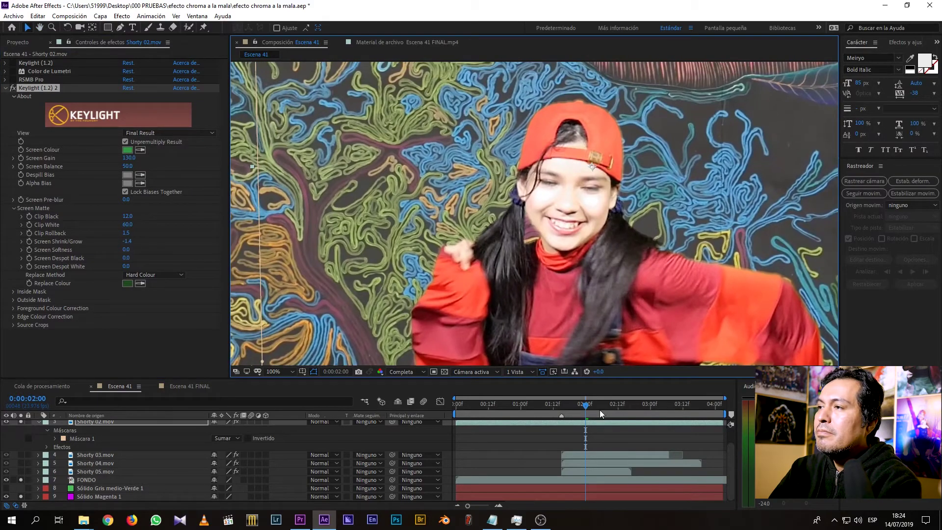
# At 0:00:03:04, disable Keylight (1.2) 2 on Shorty 02.mov and enable the first Keylight (1.2) instead.
pyautogui.moveTo(600, 410); pyautogui.dragTo(662, 404)
pyautogui.scroll(-3, 621, 316)
pyautogui.scroll(2, 582, 237)
pyautogui.scroll(2, 647, 413)
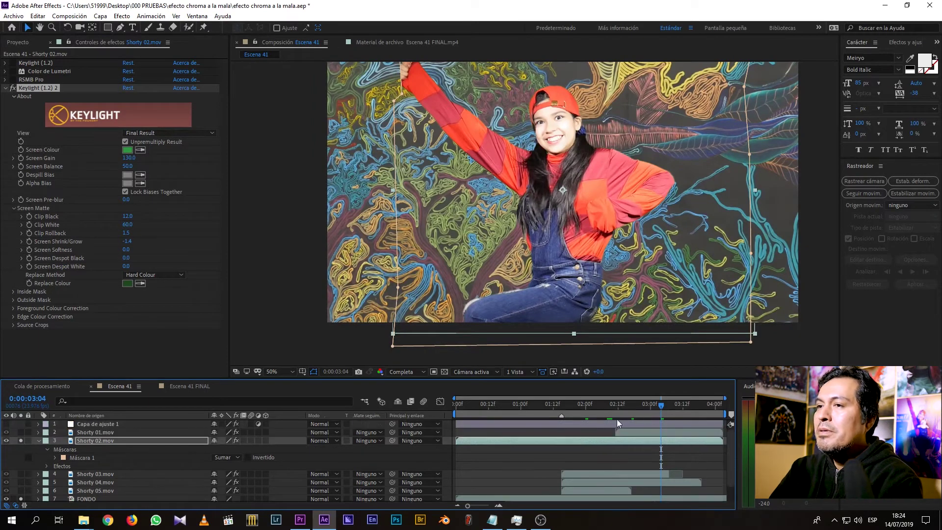
pyautogui.click(13, 89)
pyautogui.click(13, 88)
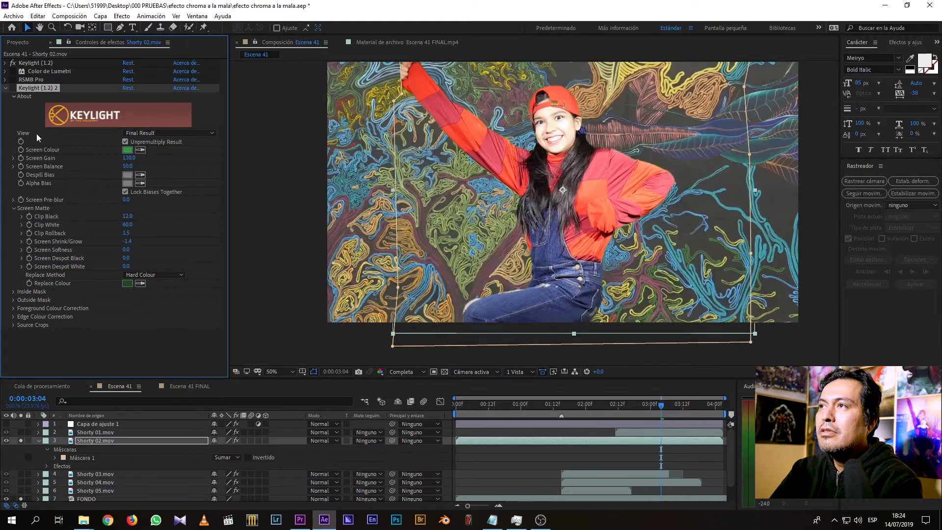
pyautogui.click(499, 464)
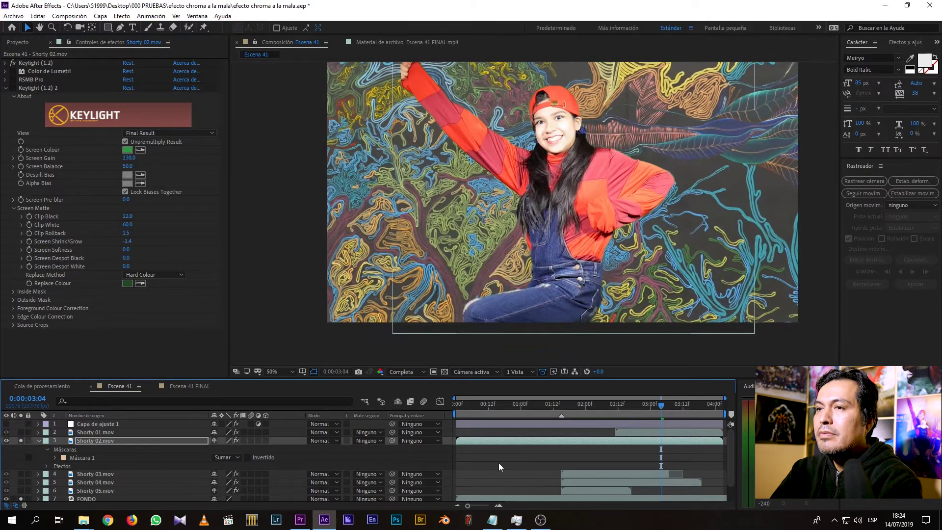
# Solo Shorty 01.mov in place of Shorty 02.mov and enable its Keylight (1.2) 3 effect at 0:00:03:08.
pyautogui.click(21, 433)
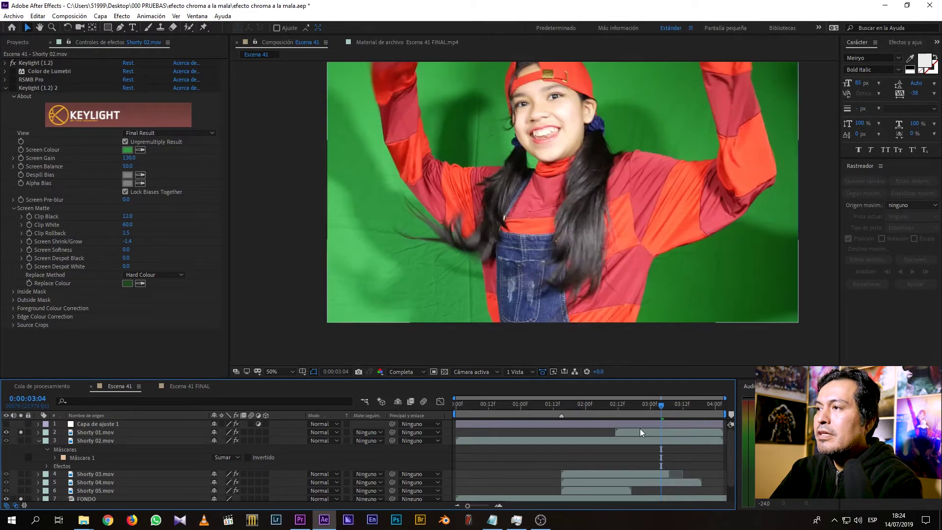
pyautogui.click(640, 430)
pyautogui.moveTo(663, 406); pyautogui.dragTo(672, 408)
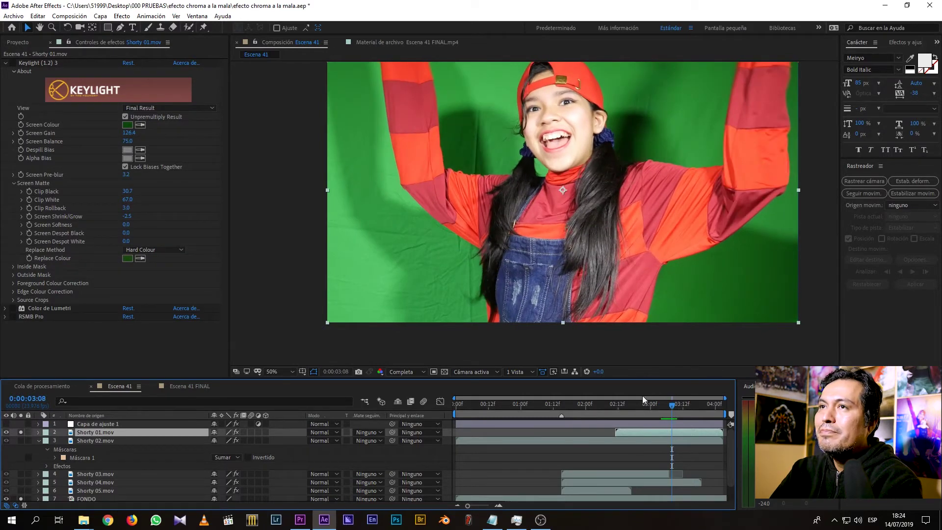
pyautogui.click(12, 63)
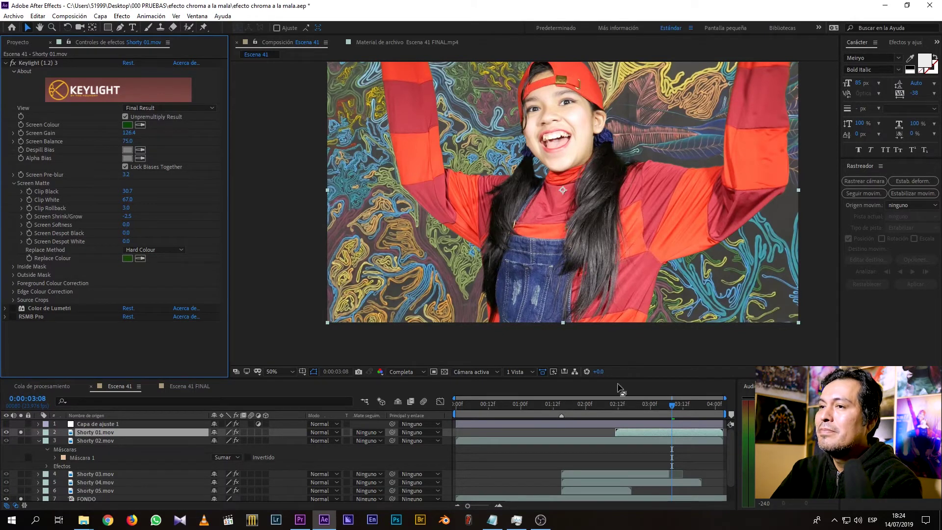
# Turn off solo for FONDO and view the keyed Shorty 01.mov figure over the magenta solid.
pyautogui.scroll(-1, 15, 483)
pyautogui.click(21, 480)
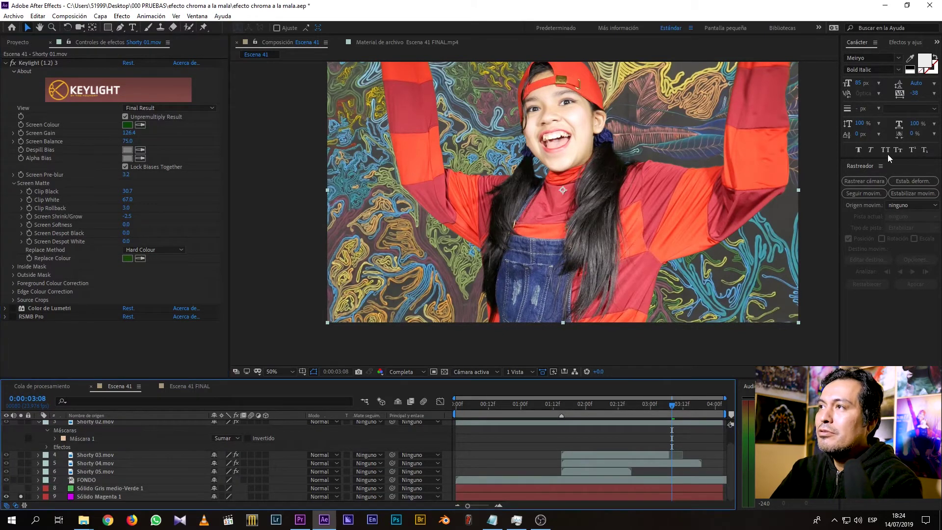
pyautogui.moveTo(655, 168); pyautogui.dragTo(624, 196)
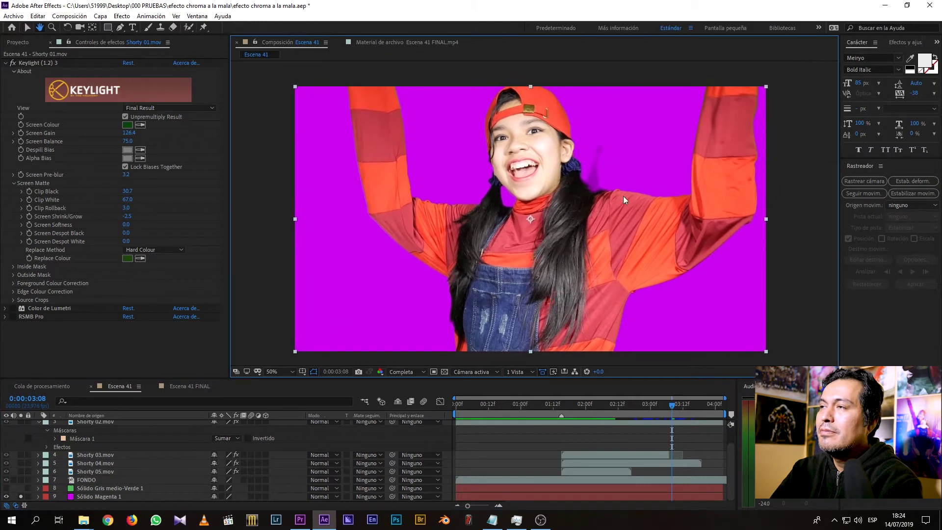
pyautogui.scroll(1, 622, 182)
pyautogui.scroll(-1, 622, 182)
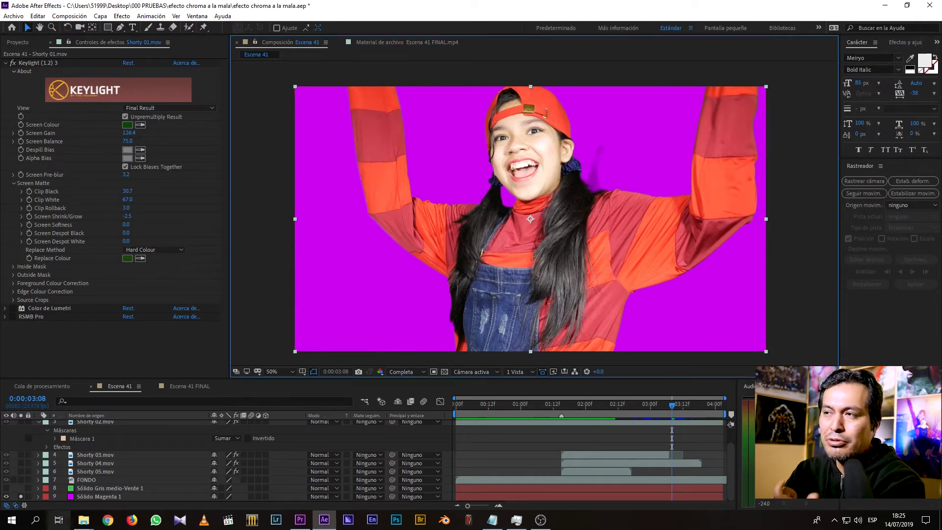
# Turn off solo for Shorty 01.mov and Sólido Magenta 1 to show the full composite at 0:00:03:07.
pyautogui.scroll(2, 534, 461)
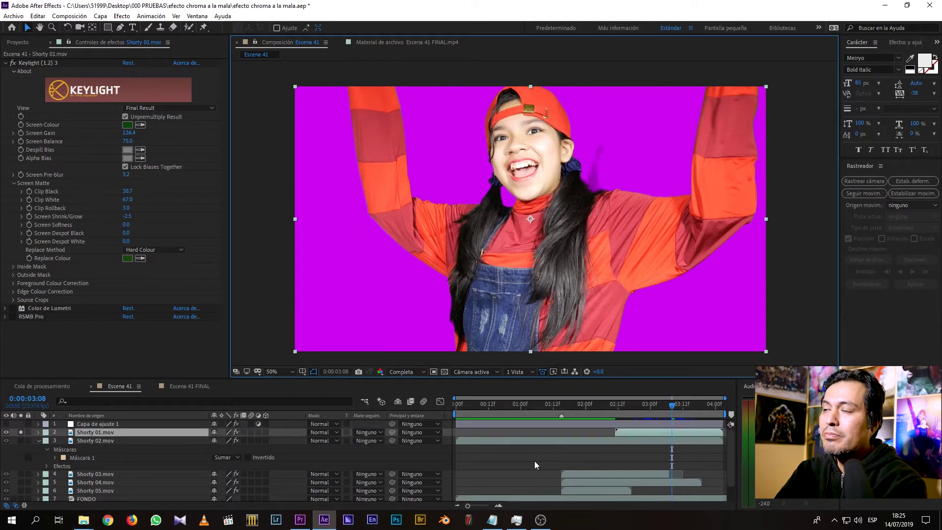
pyautogui.click(621, 465)
pyautogui.moveTo(664, 402); pyautogui.dragTo(669, 404)
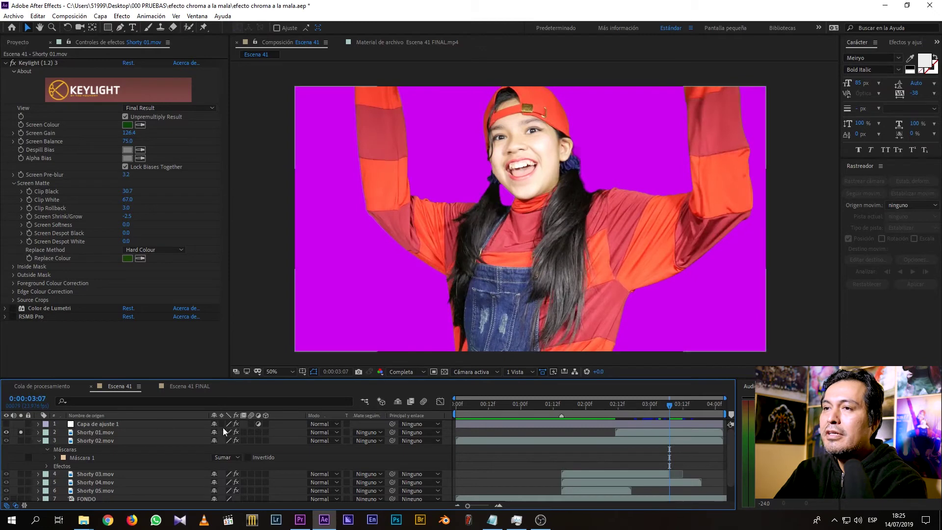
pyautogui.click(21, 432)
pyautogui.scroll(-1, 25, 473)
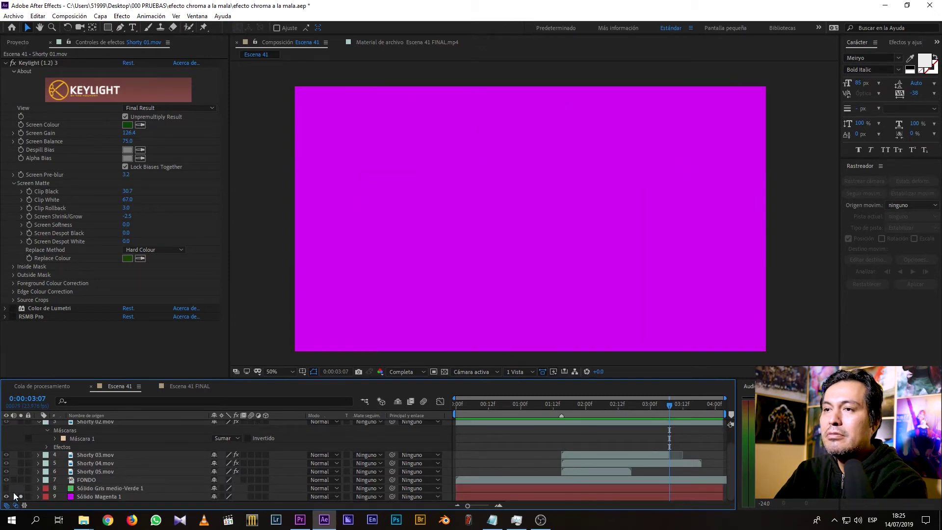
pyautogui.click(21, 496)
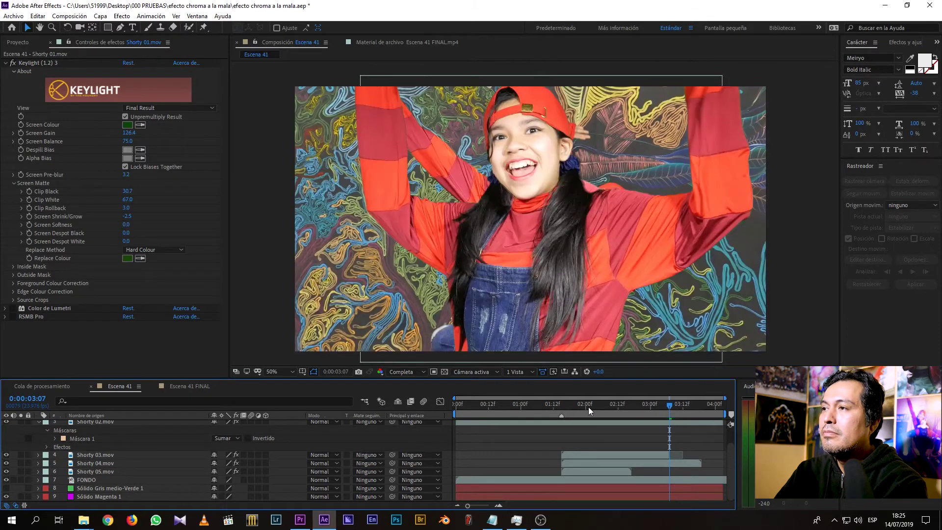
# Examine the combined keyed figures over the background at 0:00:02:04, 0:00:02:12 and 0:00:02:08.
pyautogui.click(596, 404)
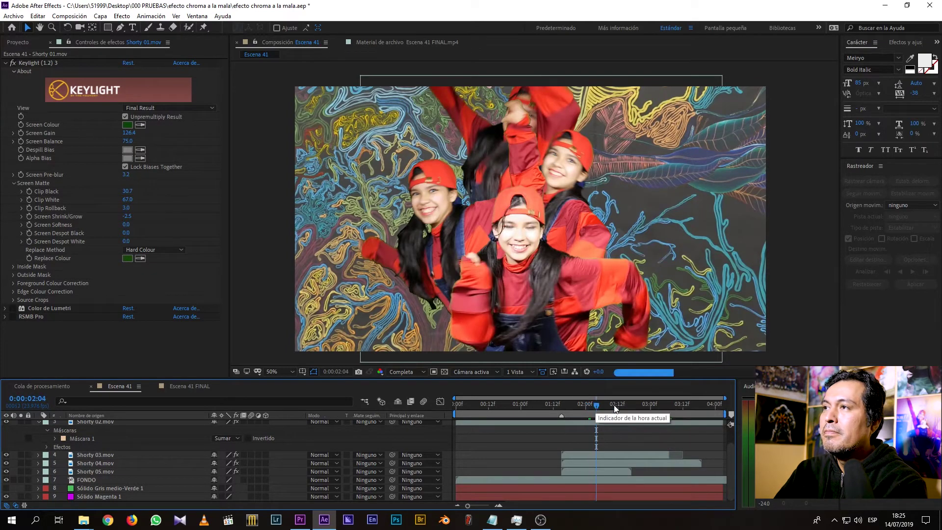
pyautogui.click(618, 405)
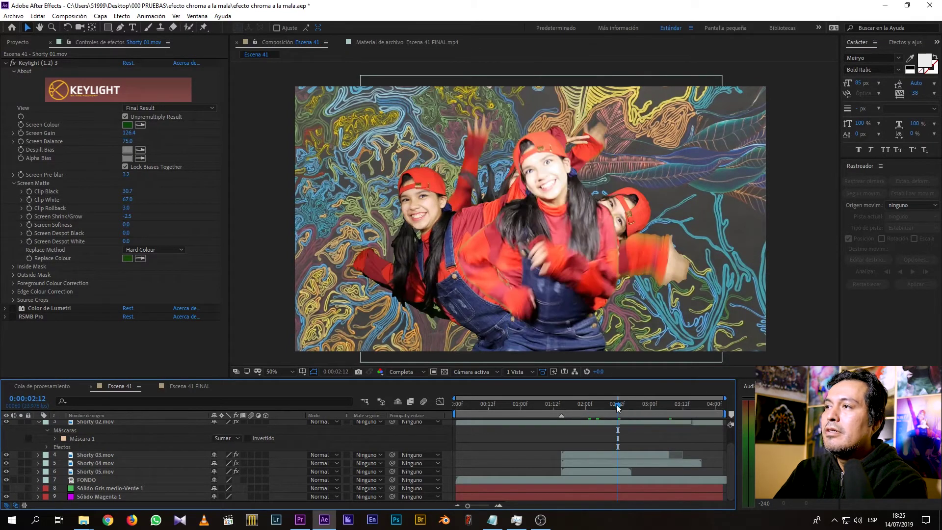
pyautogui.click(608, 407)
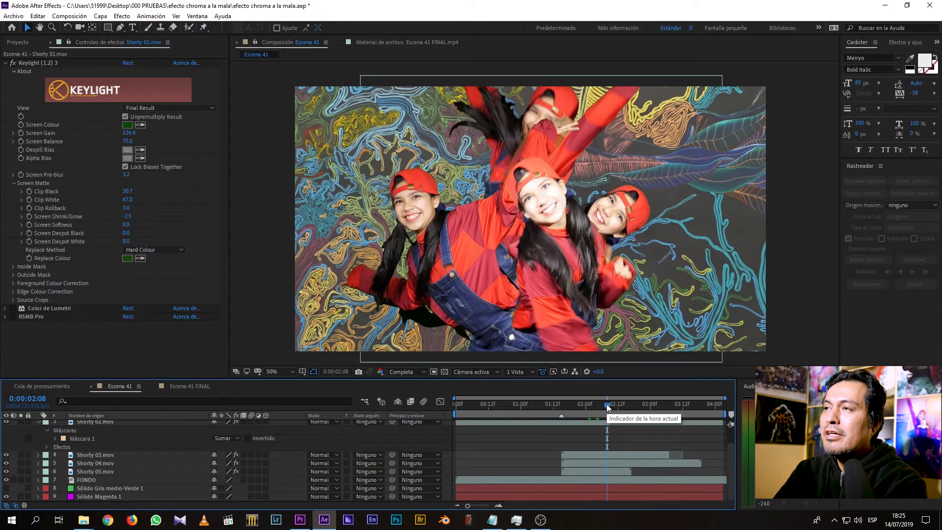
pyautogui.scroll(2, 603, 432)
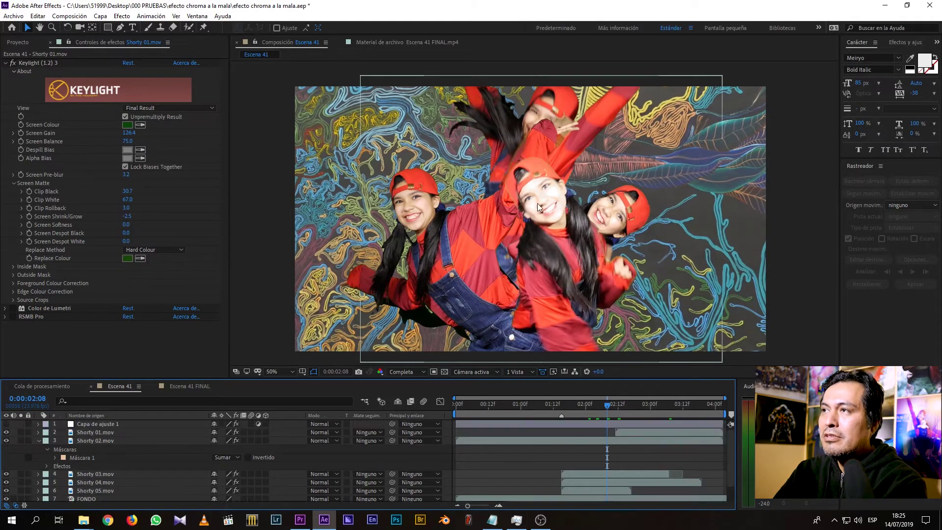
pyautogui.scroll(3, 572, 243)
pyautogui.scroll(-3, 574, 246)
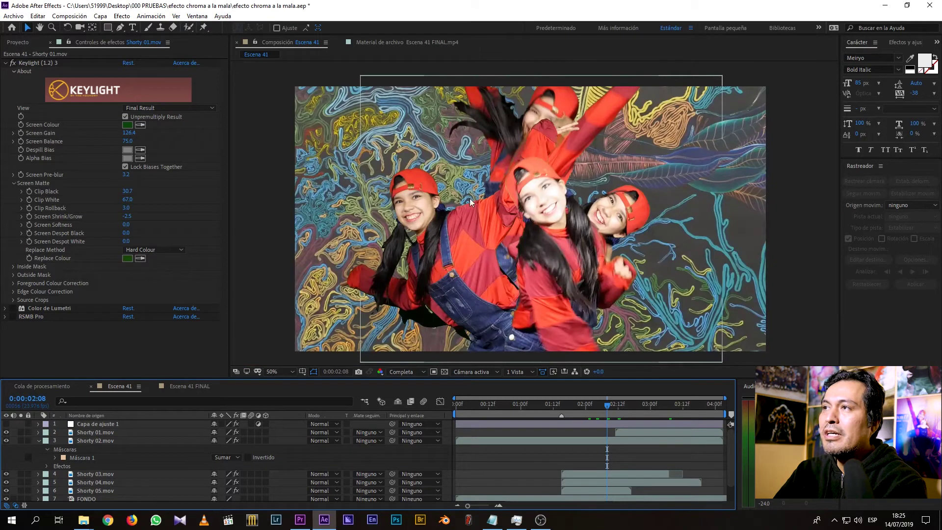
# Enable the Color de Lumetri effect on Shorty 02.mov and expand its settings.
pyautogui.click(496, 441)
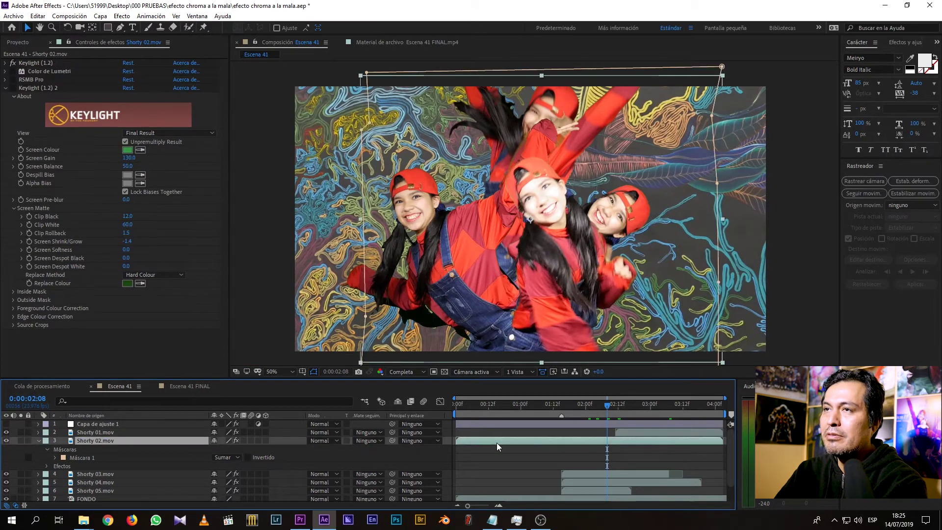
pyautogui.click(34, 70)
pyautogui.click(125, 16)
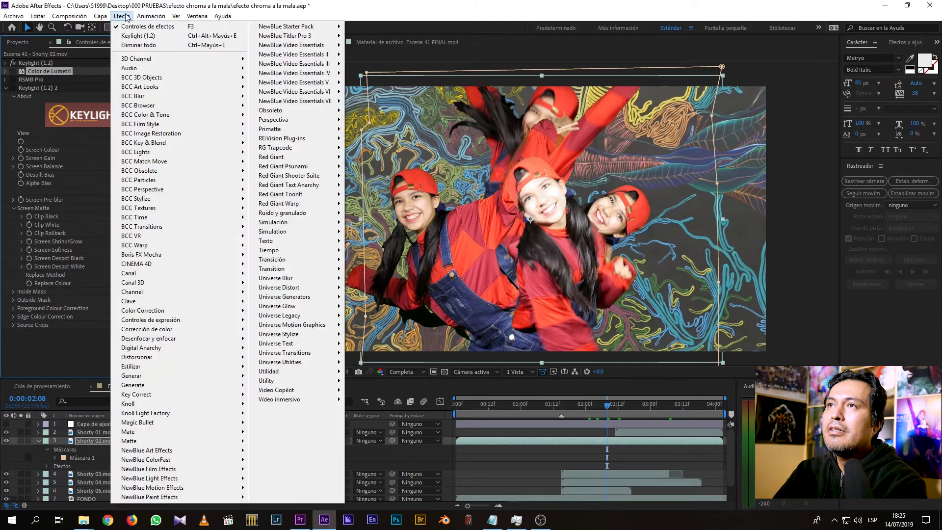
pyautogui.moveTo(171, 315)
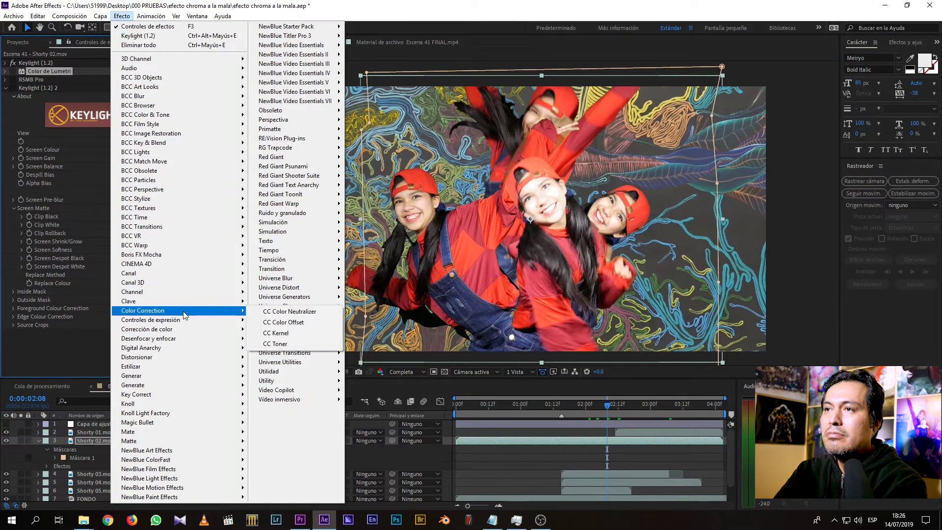
pyautogui.moveTo(181, 330)
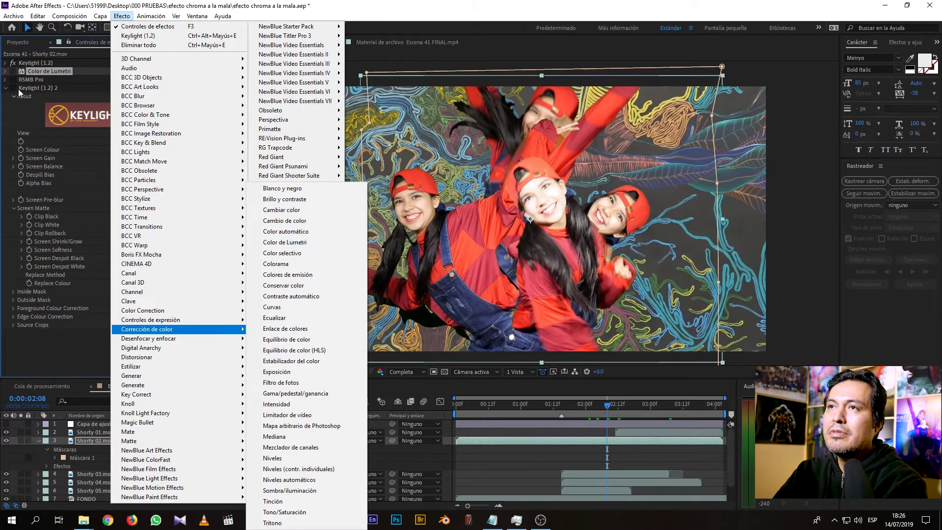
pyautogui.click(10, 75)
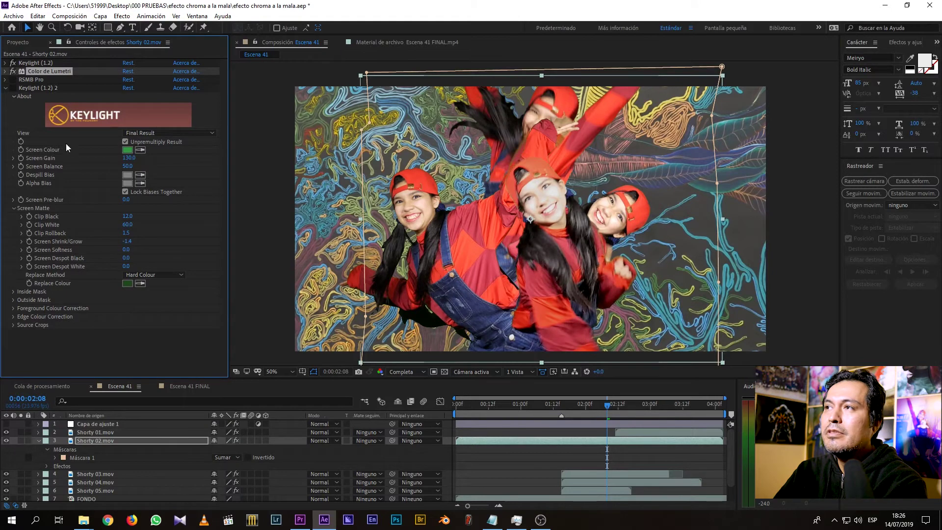
pyautogui.click(5, 71)
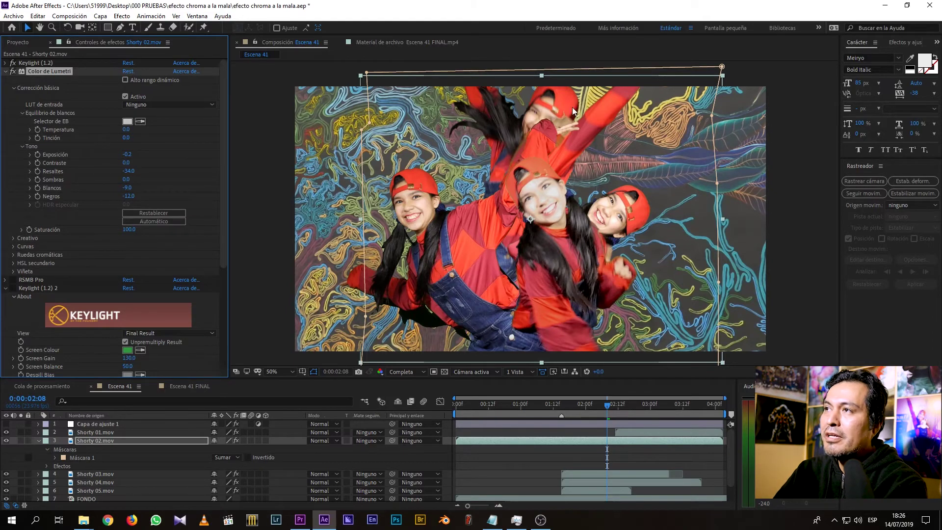
# Compare the Shorty 02.mov figure with and without Color de Lumetri at 0:00:01:23, leaving the effect on.
pyautogui.click(534, 457)
pyautogui.moveTo(581, 406)
pyautogui.mouseDown()
pyautogui.moveTo(594, 407)
pyautogui.moveTo(580, 407)
pyautogui.mouseUp()
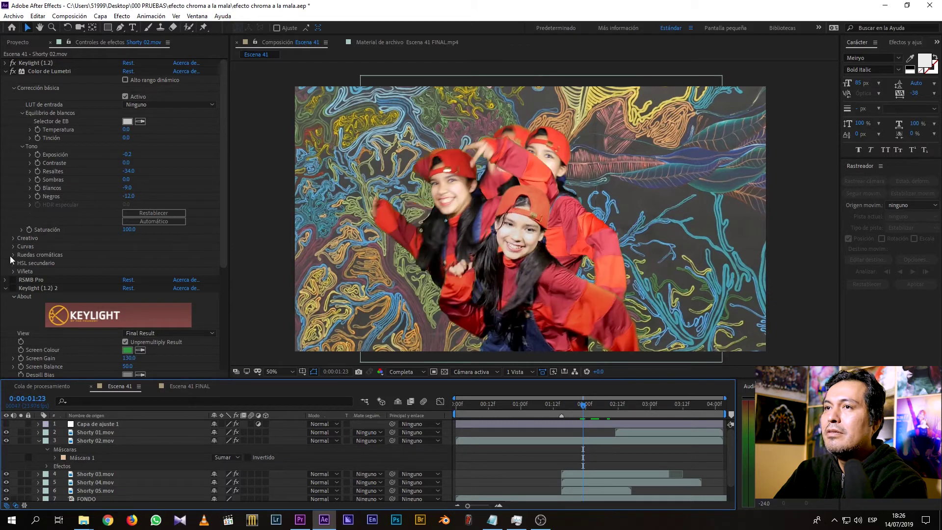
pyautogui.click(15, 73)
pyautogui.click(15, 72)
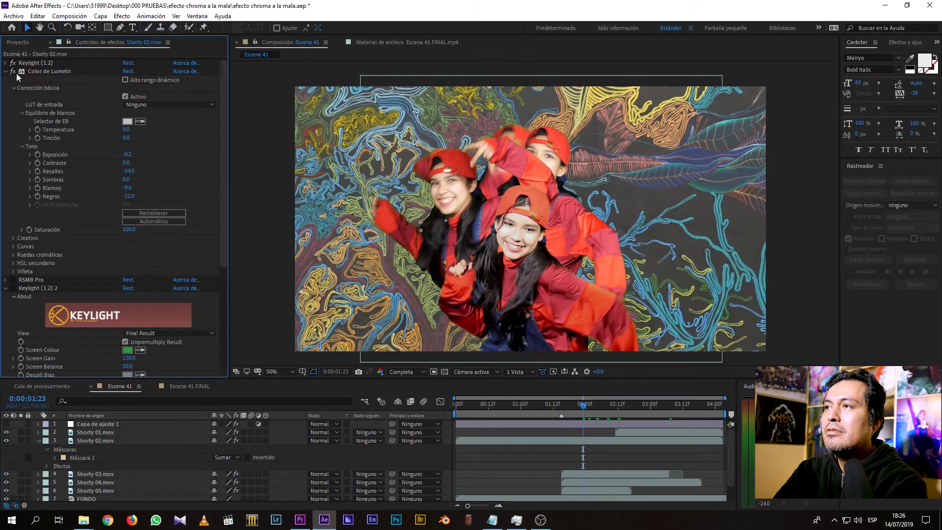
pyautogui.click(15, 72)
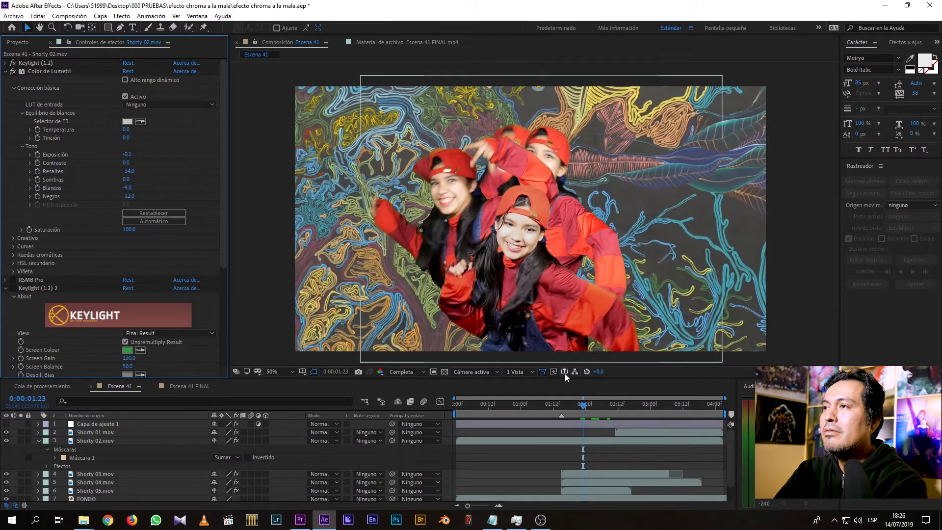
# Check the effect of Color de Lumetri on the Shorty 01.mov figure at 0:00:03:12.
pyautogui.click(683, 410)
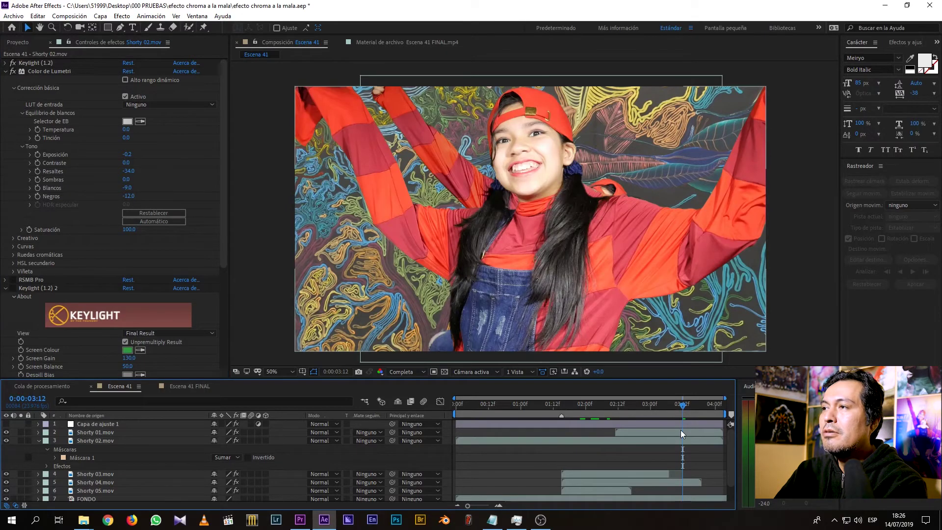
pyautogui.click(681, 432)
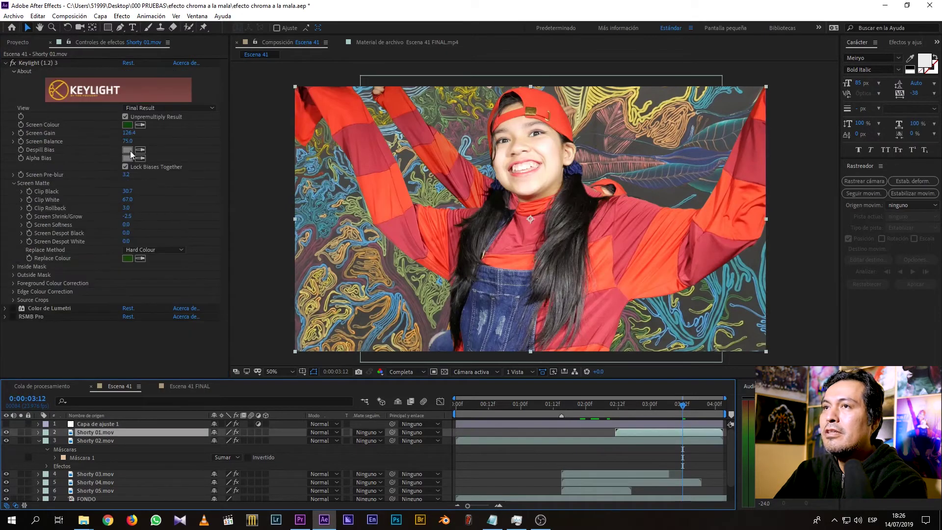
pyautogui.click(13, 308)
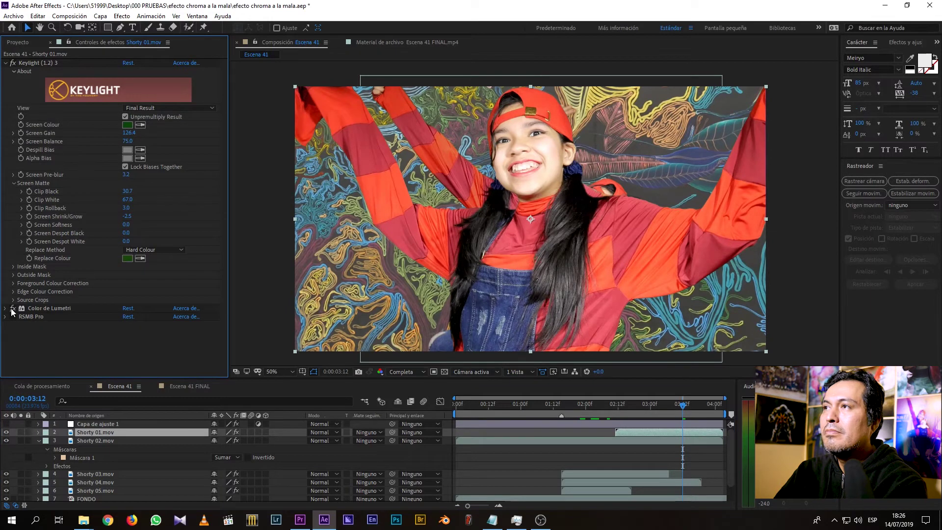
# Preview Escena 41 from the start and examine the entrance of the duplicated figures frame by frame from 0:00:01:14 to 0:00:01:19.
pyautogui.moveTo(679, 412); pyautogui.dragTo(446, 423)
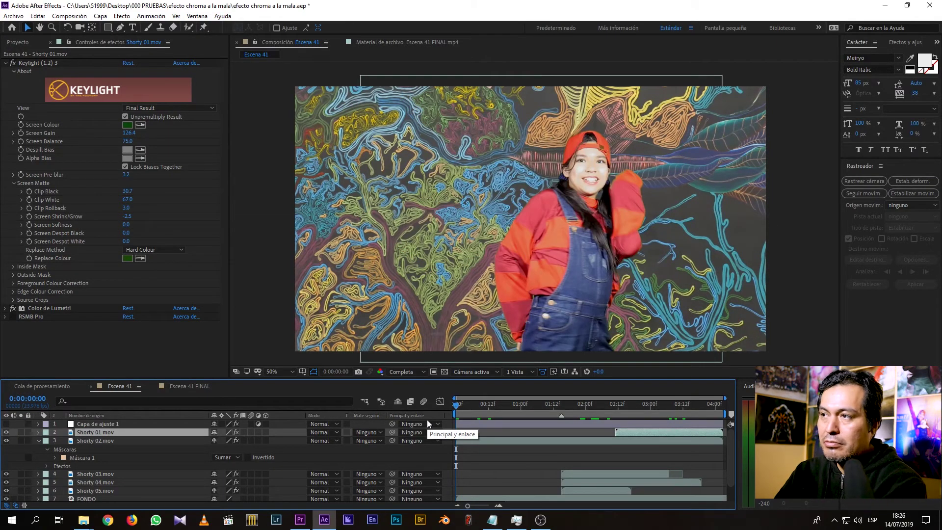
pyautogui.press('space')
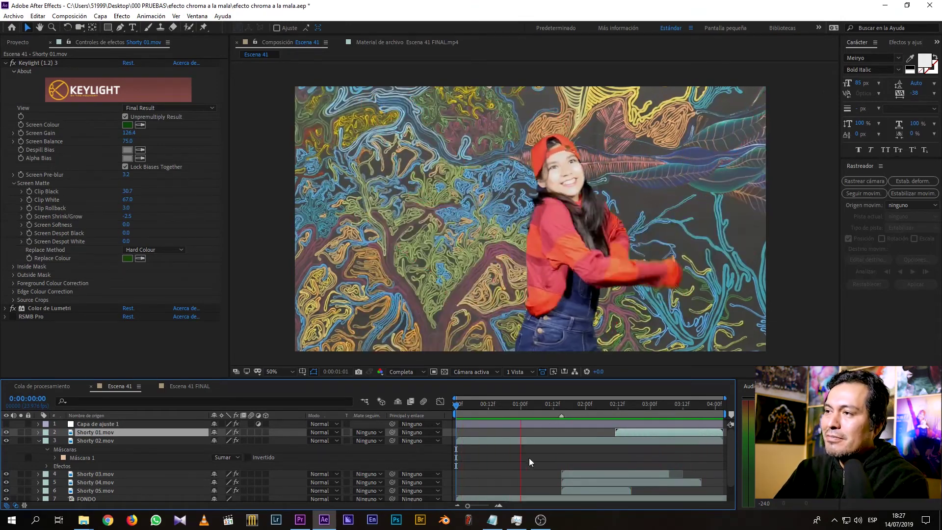
pyautogui.moveTo(538, 403); pyautogui.dragTo(560, 404)
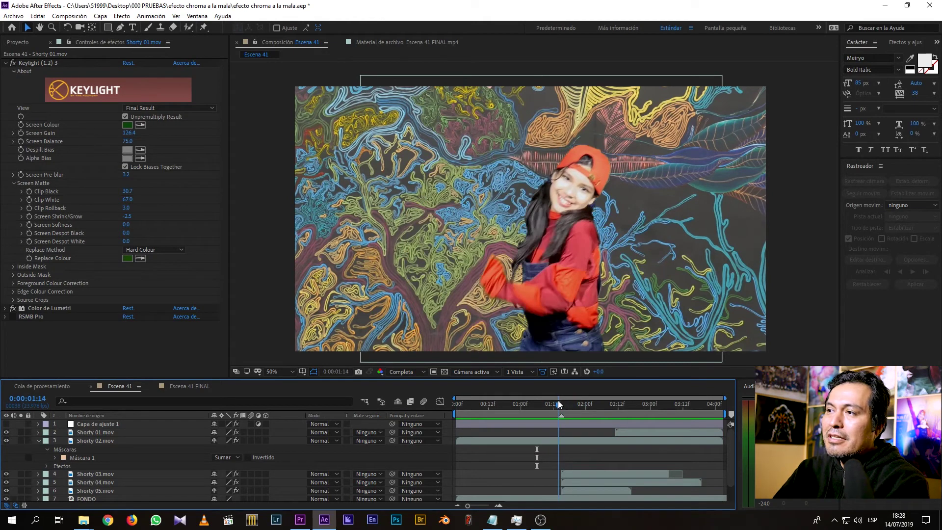
pyautogui.click(560, 404)
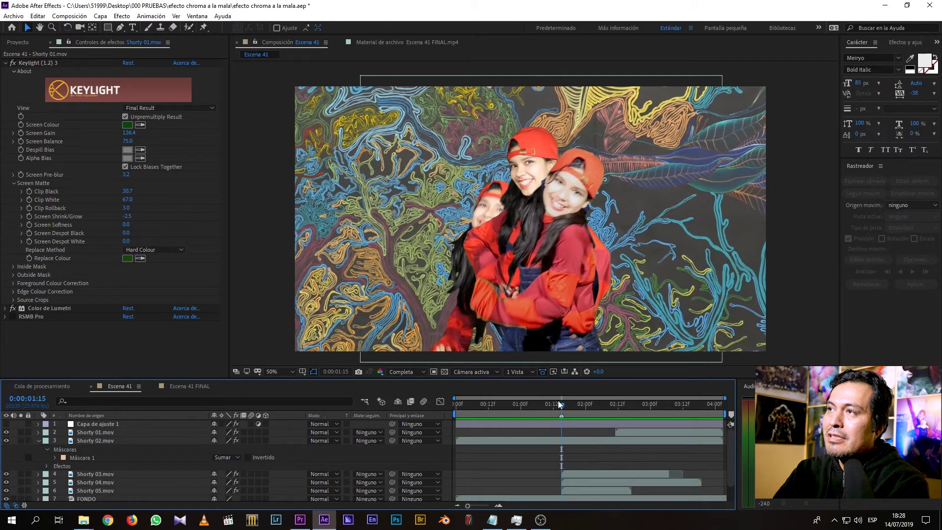
pyautogui.click(560, 403)
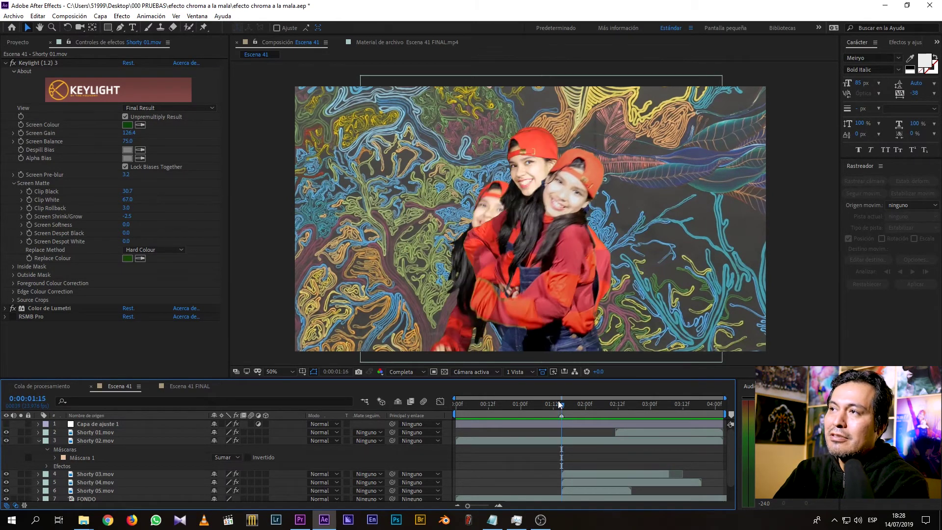
pyautogui.press('pagedown')
pyautogui.press('pagedown')
pyautogui.press('pagedown')
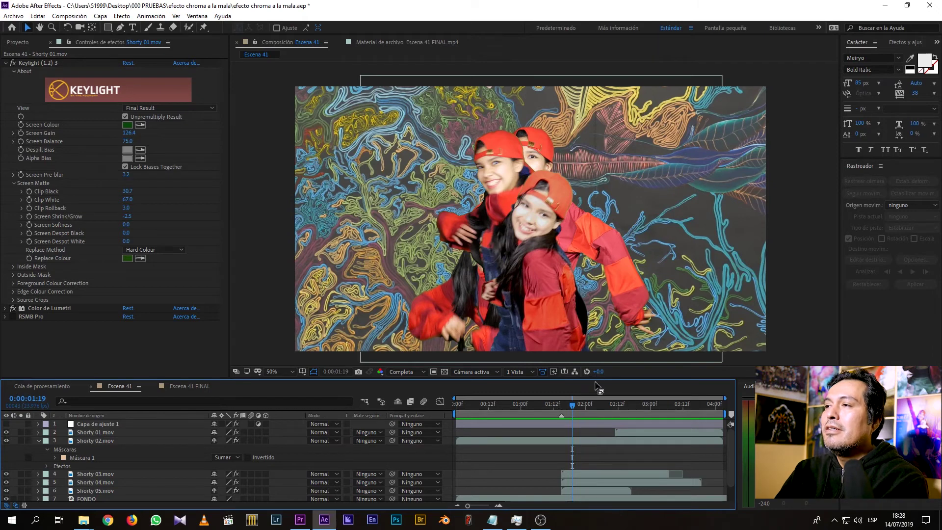
# Precompose the Shorty 03.mov layer as Shorty 03.mov Comp. 1, transferring all attributes to the new composition.
pyautogui.click(589, 474)
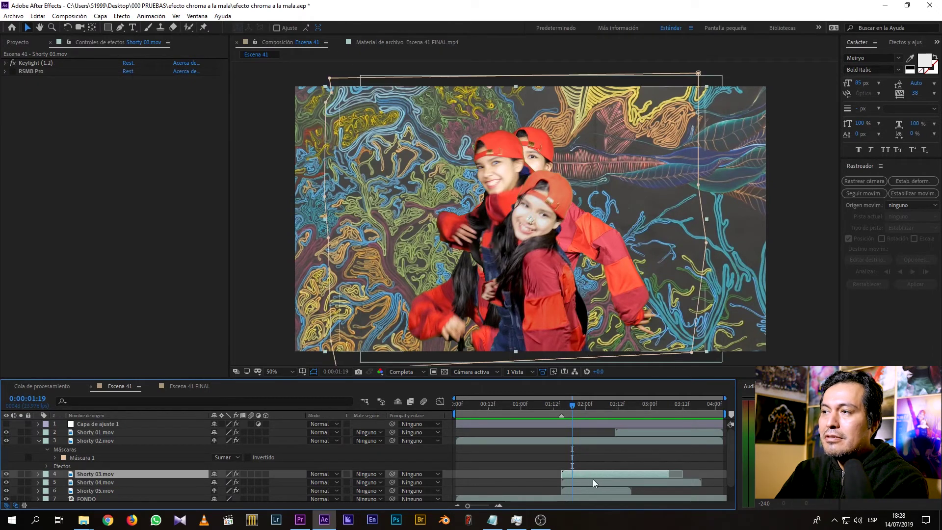
pyautogui.click(592, 483)
pyautogui.click(588, 491)
pyautogui.click(597, 475)
pyautogui.rightClick(599, 476)
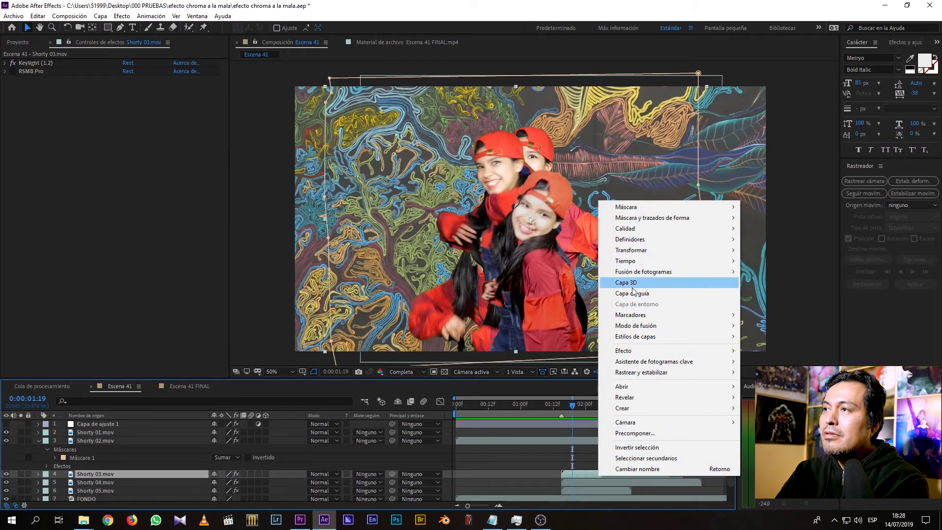
pyautogui.click(638, 434)
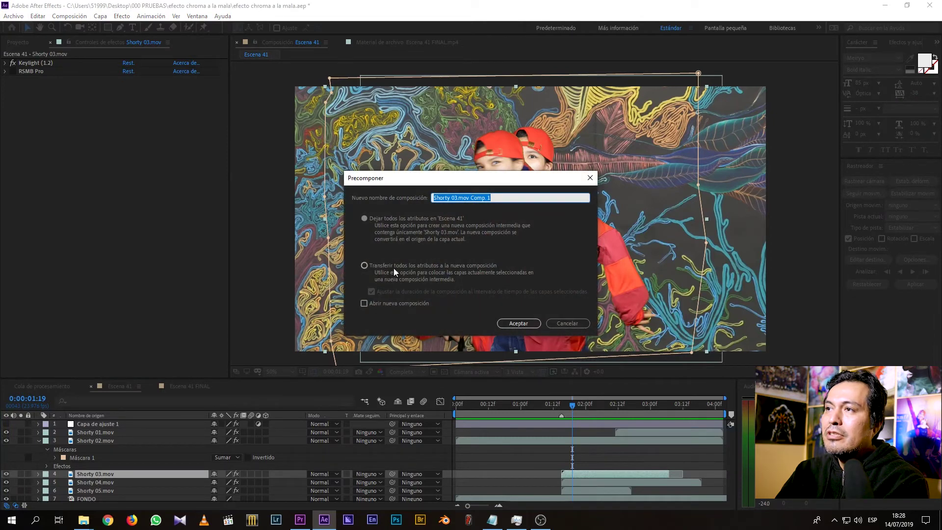
pyautogui.click(396, 270)
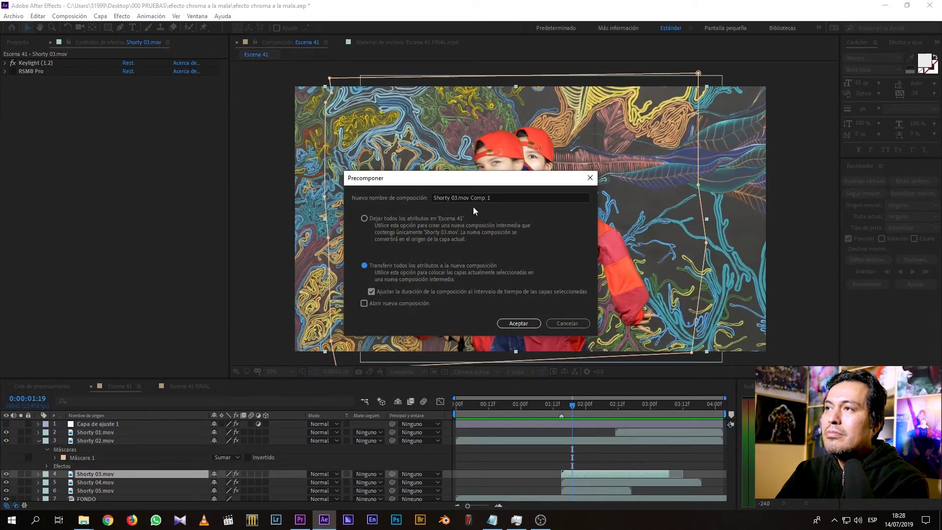
pyautogui.click(519, 324)
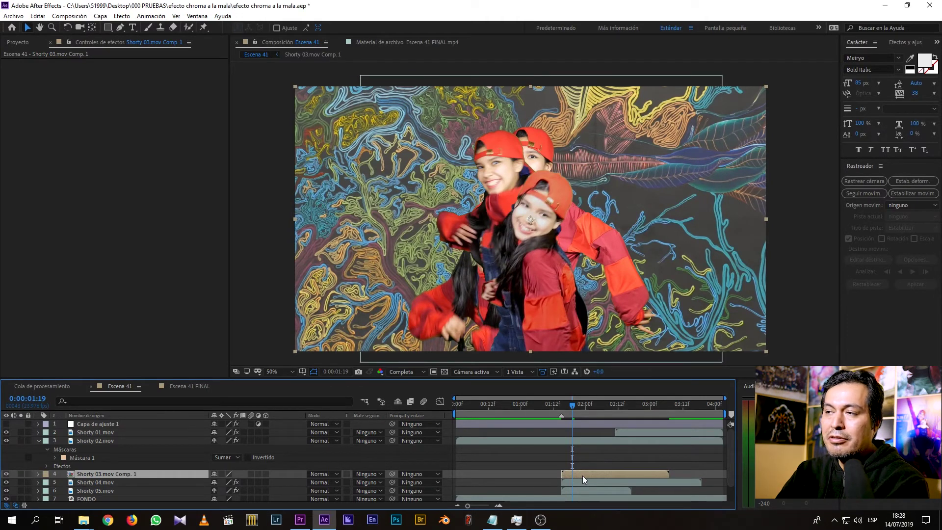
# Open the Escena 41 FINAL composition and solo Shorty 02.mov and Shorty 03 at 0:00:01:16.
pyautogui.click(197, 387)
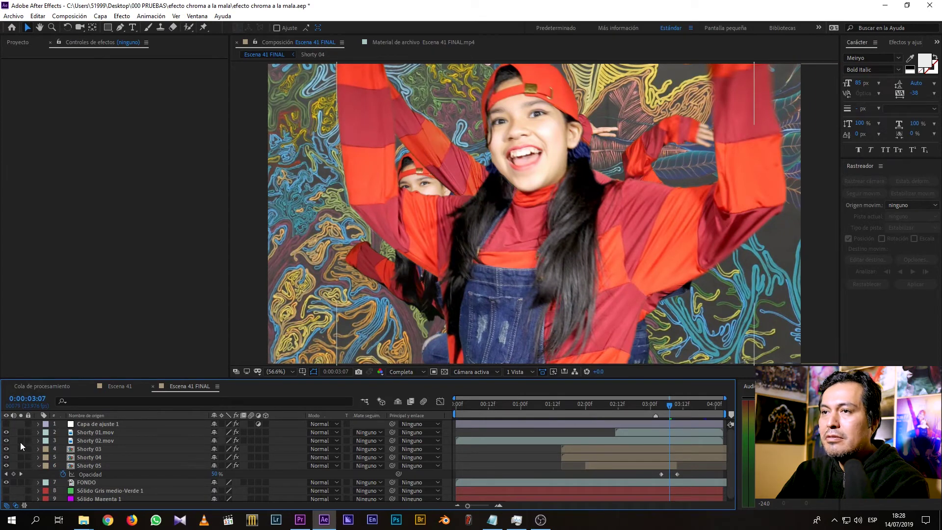
pyautogui.click(73, 441)
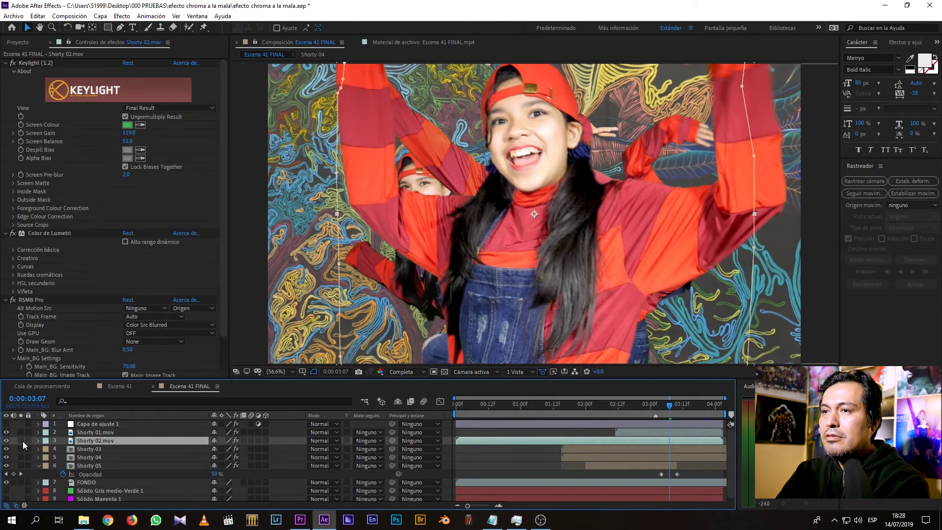
pyautogui.click(21, 441)
pyautogui.click(21, 449)
pyautogui.moveTo(552, 409); pyautogui.dragTo(565, 407)
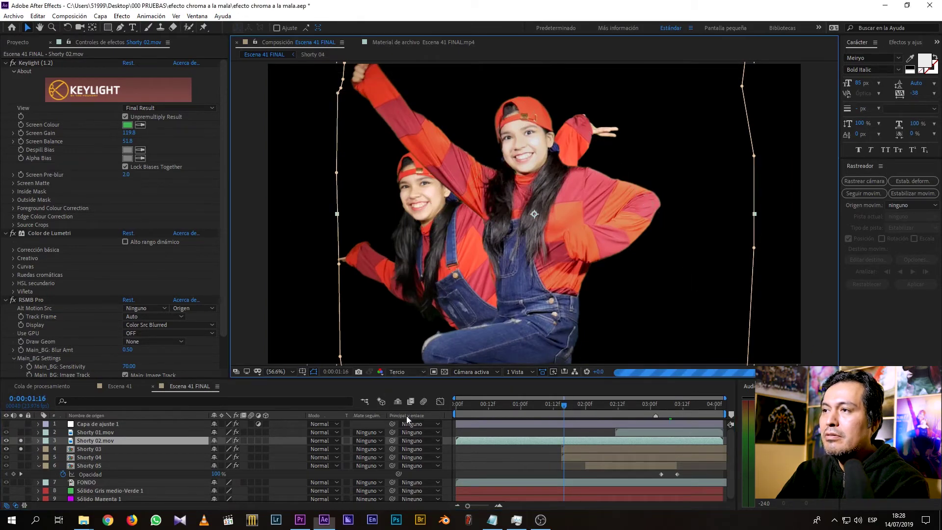
# Collapse the Keylight and Color de Lumetri settings on Shorty 02.mov and disable its RSMB Pro effect.
pyautogui.click(6, 63)
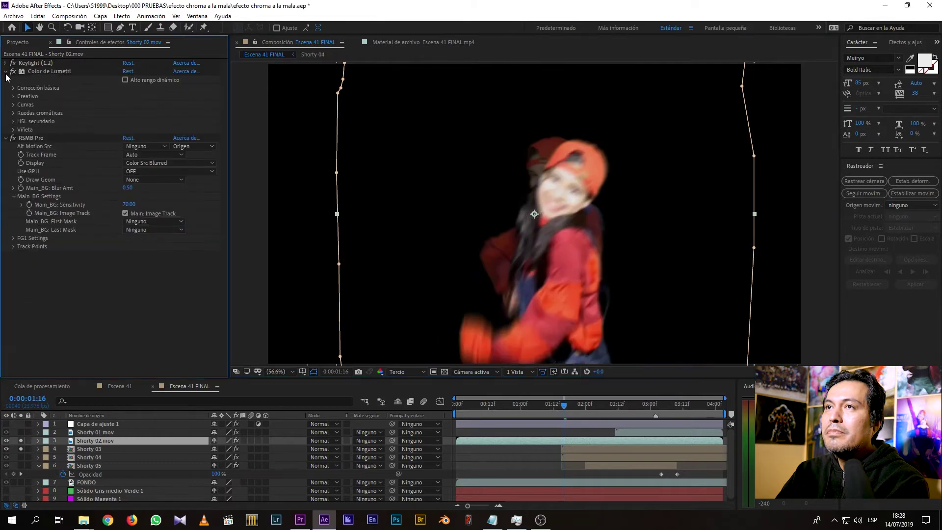
pyautogui.click(5, 71)
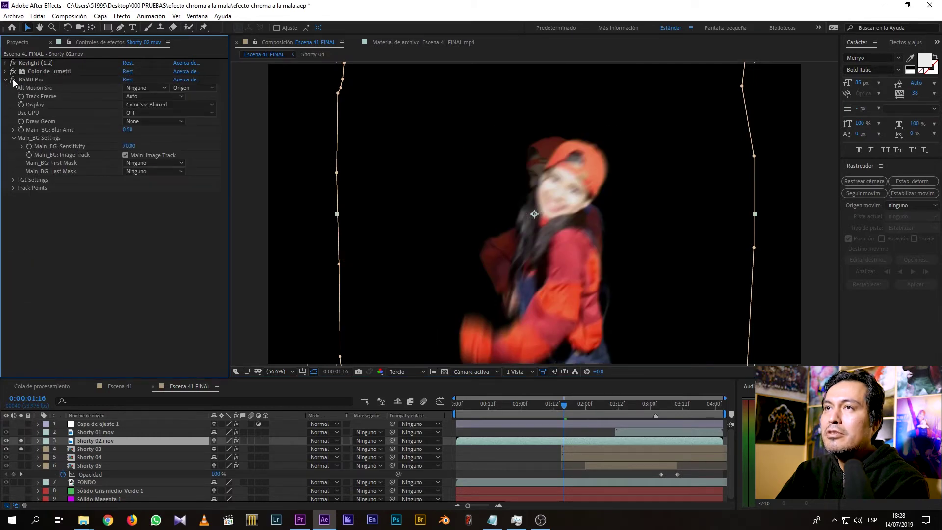
pyautogui.click(13, 80)
# Reveal the animated properties of the Shorty 03 layer and go to its first keyframes at 0:00:01:15.
pyautogui.click(82, 448)
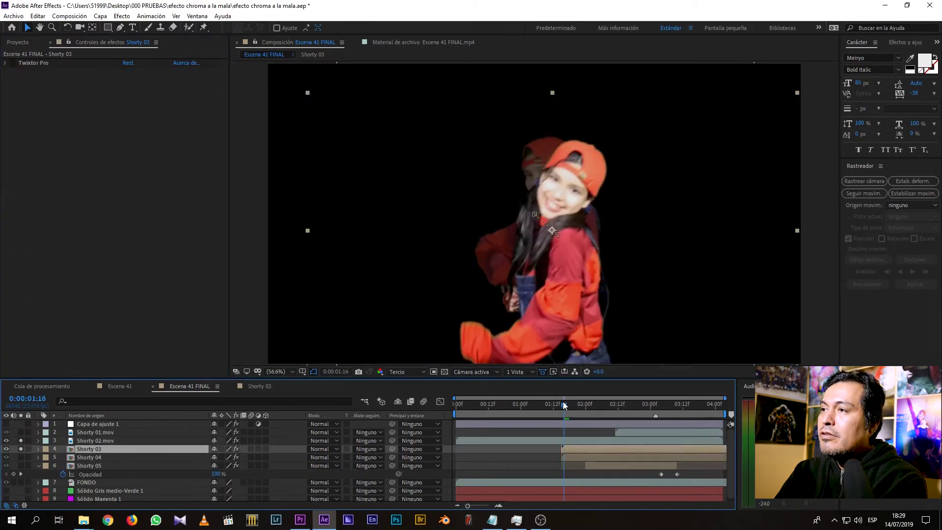
pyautogui.click(567, 404)
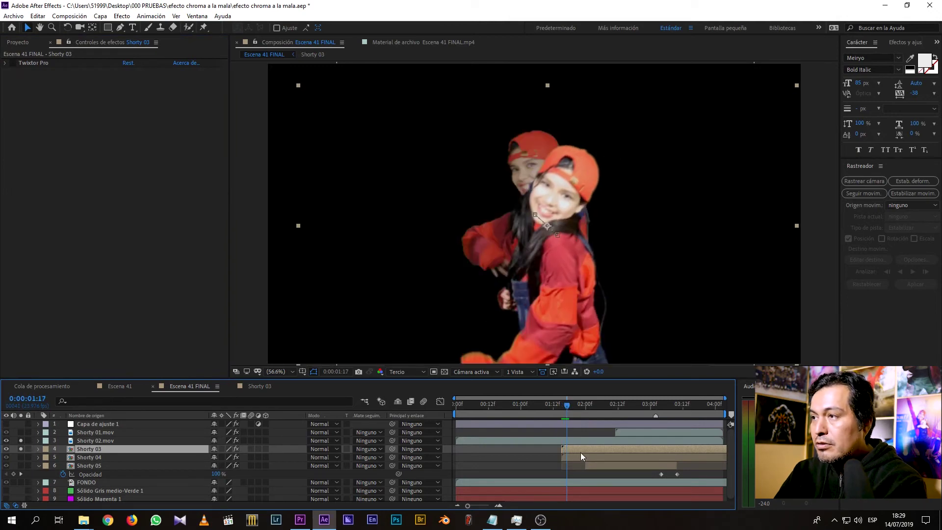
pyautogui.press('u')
pyautogui.click(567, 404)
pyautogui.moveTo(567, 407)
pyautogui.mouseDown()
pyautogui.moveTo(594, 406)
pyautogui.moveTo(562, 407)
pyautogui.mouseUp()
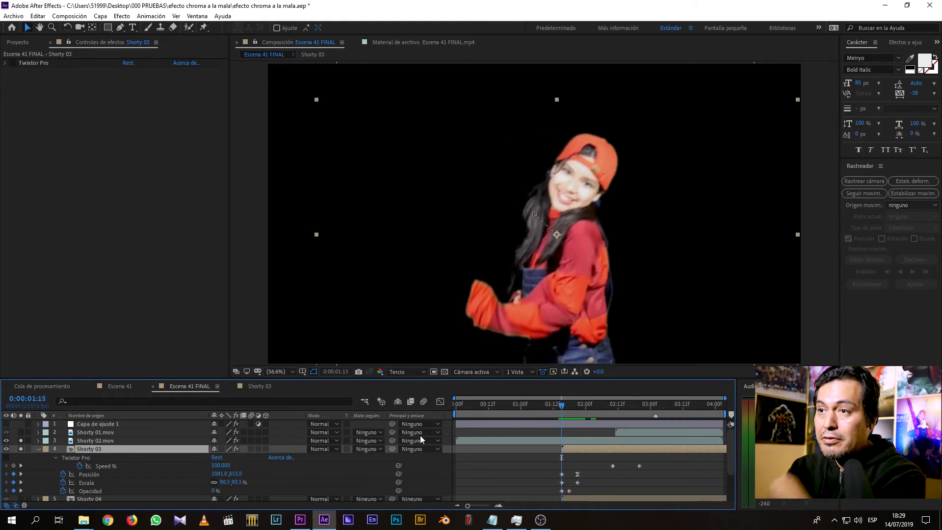
# Examine the Posición keyframes and motion path of Shorty 03, along with its Escala keyframes.
pyautogui.click(107, 475)
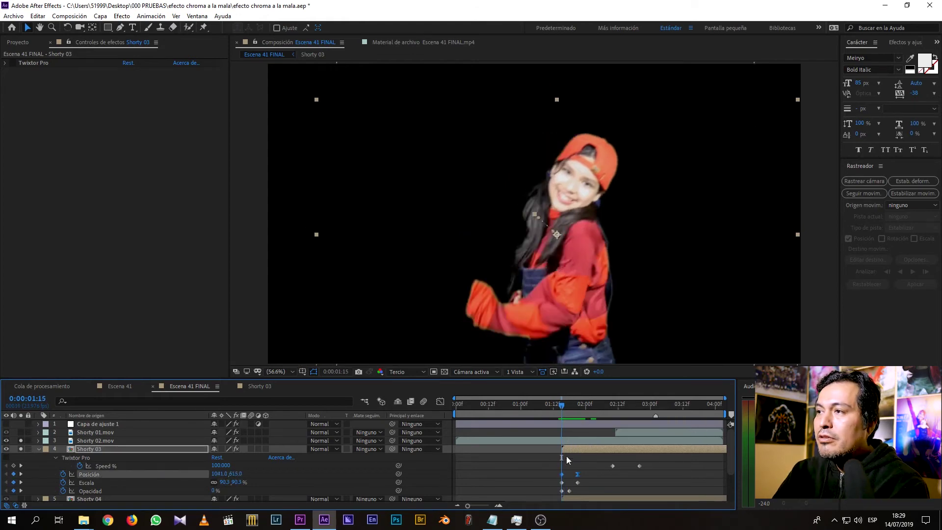
pyautogui.click(587, 475)
pyautogui.moveTo(564, 408)
pyautogui.mouseDown()
pyautogui.moveTo(579, 405)
pyautogui.moveTo(564, 410)
pyautogui.mouseUp()
pyautogui.click(562, 474)
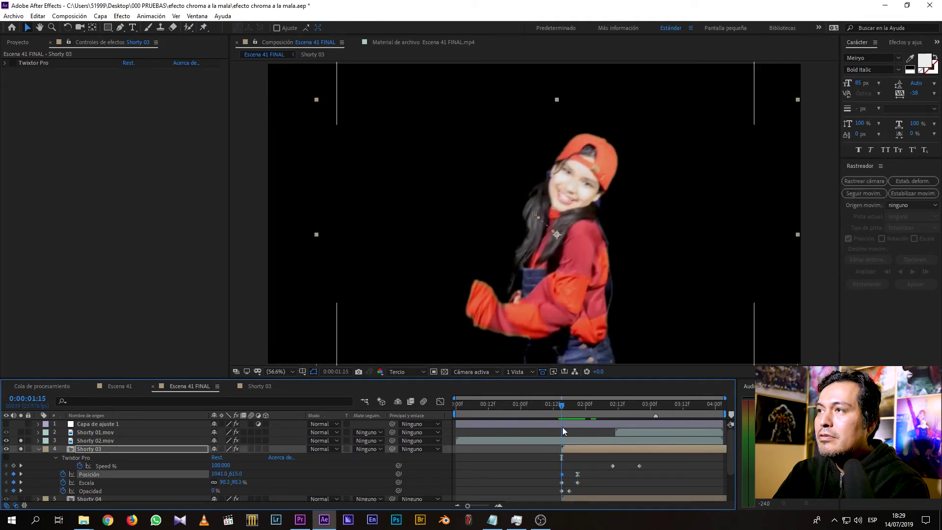
pyautogui.scroll(3, 540, 263)
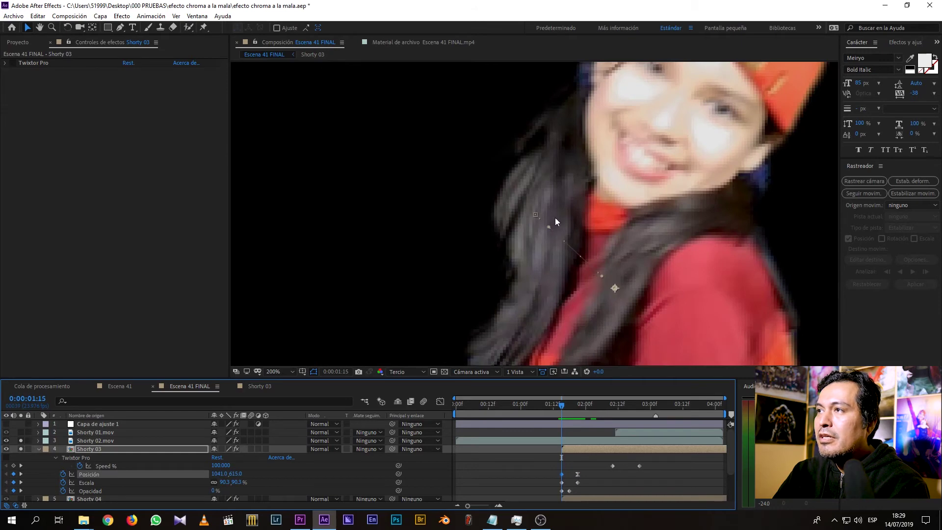
pyautogui.moveTo(566, 414)
pyautogui.mouseDown()
pyautogui.moveTo(576, 407)
pyautogui.moveTo(565, 412)
pyautogui.mouseUp()
pyautogui.scroll(-2, 585, 288)
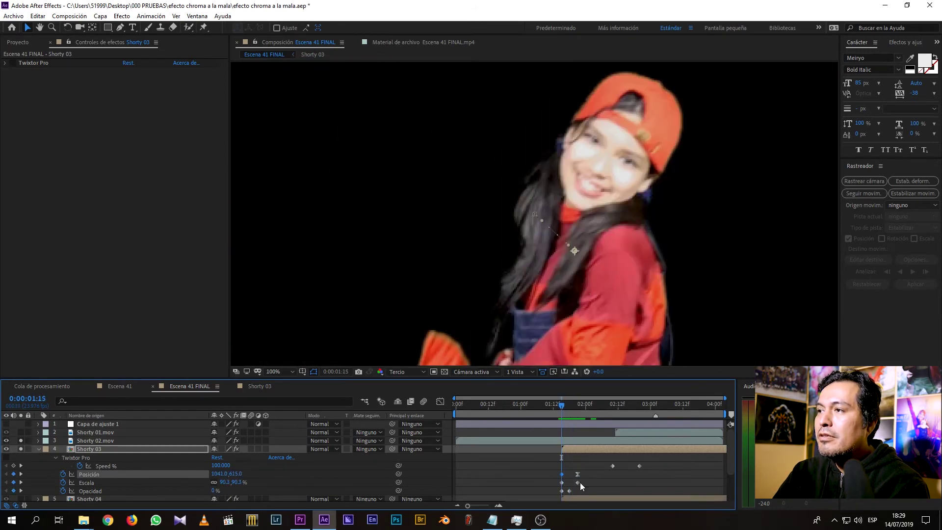
pyautogui.click(98, 485)
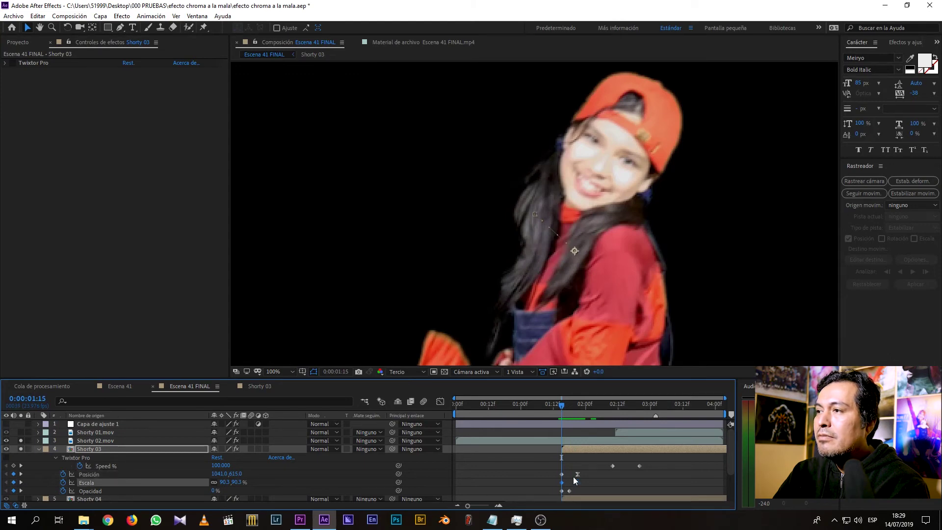
pyautogui.click(599, 484)
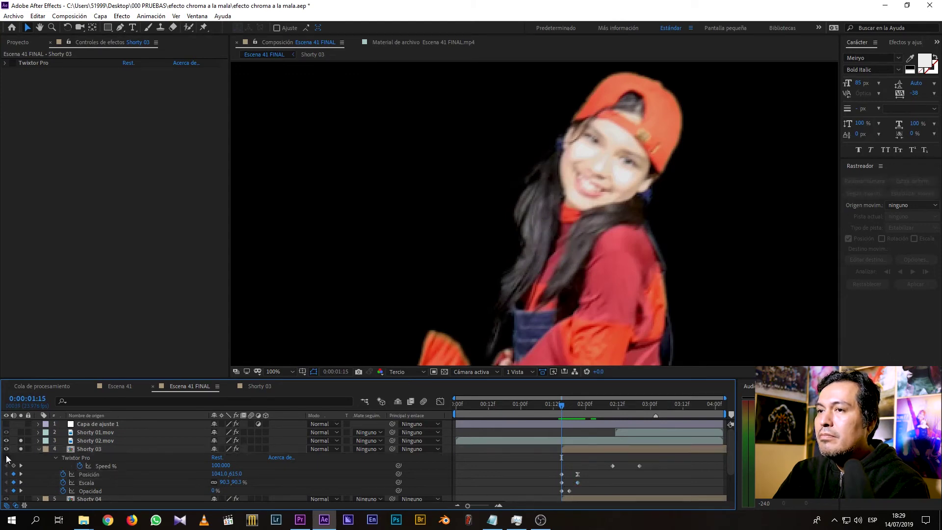
# Isolate Shorty 03 to view it with its two Opacidad keyframes shifted earlier, and return them to start at 0:00:01:15.
pyautogui.click(21, 448)
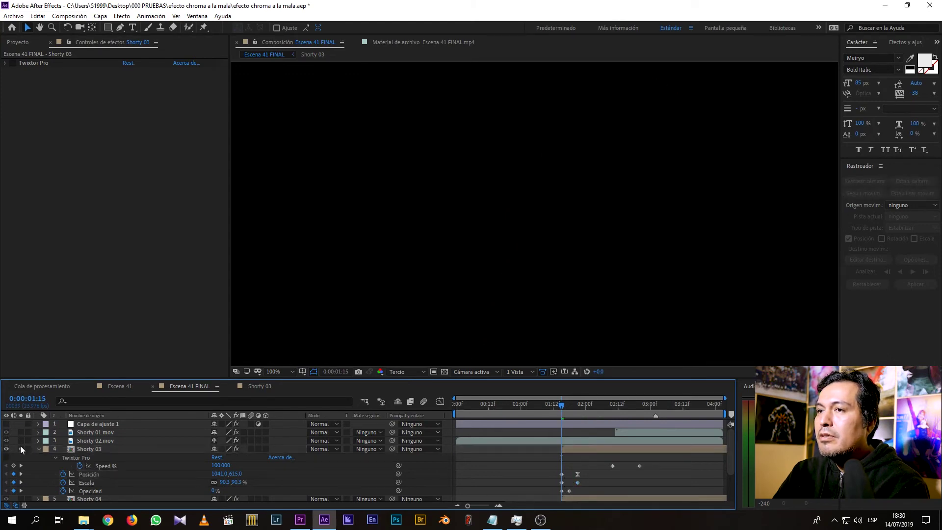
pyautogui.click(564, 404)
pyautogui.moveTo(575, 493); pyautogui.dragTo(532, 490)
pyautogui.moveTo(563, 413)
pyautogui.mouseDown()
pyautogui.moveTo(583, 411)
pyautogui.moveTo(565, 406)
pyautogui.mouseUp()
pyautogui.press(',')
pyautogui.moveTo(560, 408)
pyautogui.mouseDown()
pyautogui.moveTo(580, 405)
pyautogui.moveTo(563, 413)
pyautogui.mouseUp()
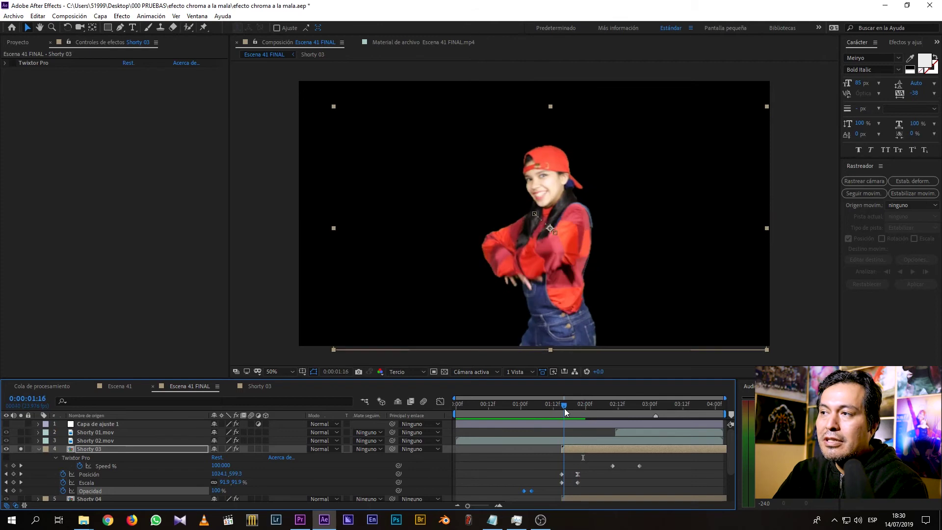
pyautogui.moveTo(524, 491); pyautogui.dragTo(562, 490)
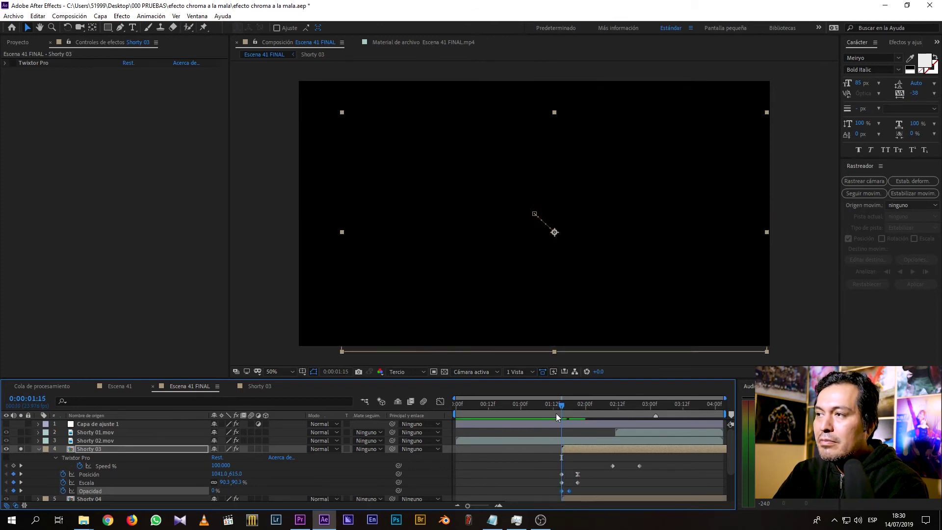
# Solo Shorty 02.mov alongside Shorty 03 and examine how the duplicate emerges between 0:00:01:17 and 0:00:01:23.
pyautogui.moveTo(561, 404); pyautogui.dragTo(582, 411)
pyautogui.click(20, 441)
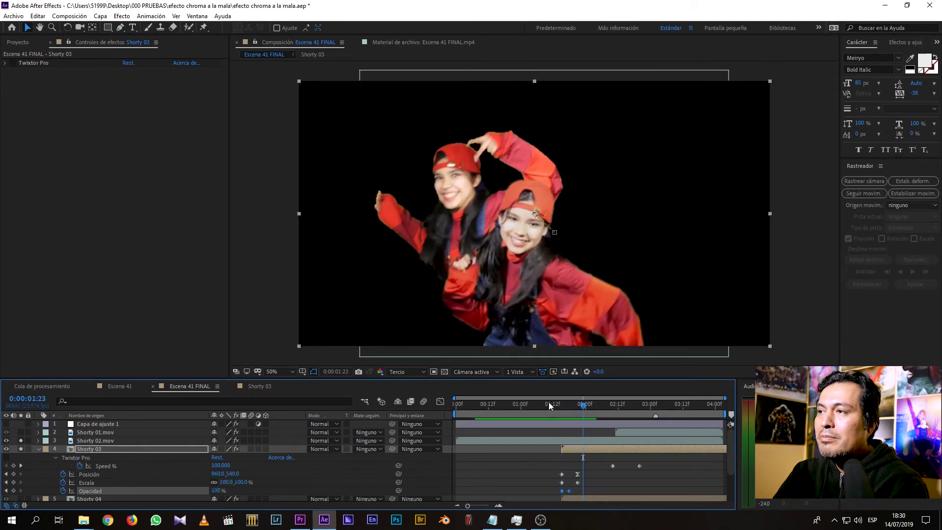
pyautogui.moveTo(552, 410)
pyautogui.mouseDown()
pyautogui.moveTo(585, 411)
pyautogui.moveTo(555, 413)
pyautogui.moveTo(566, 412)
pyautogui.mouseUp()
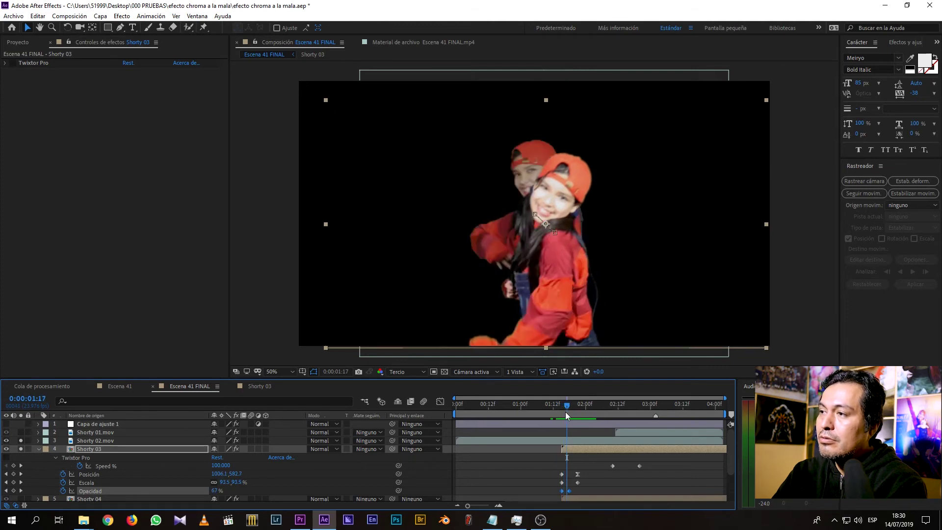
pyautogui.press('pagedown')
pyautogui.press('pagedown')
pyautogui.press('pagedown')
pyautogui.press('pagedown')
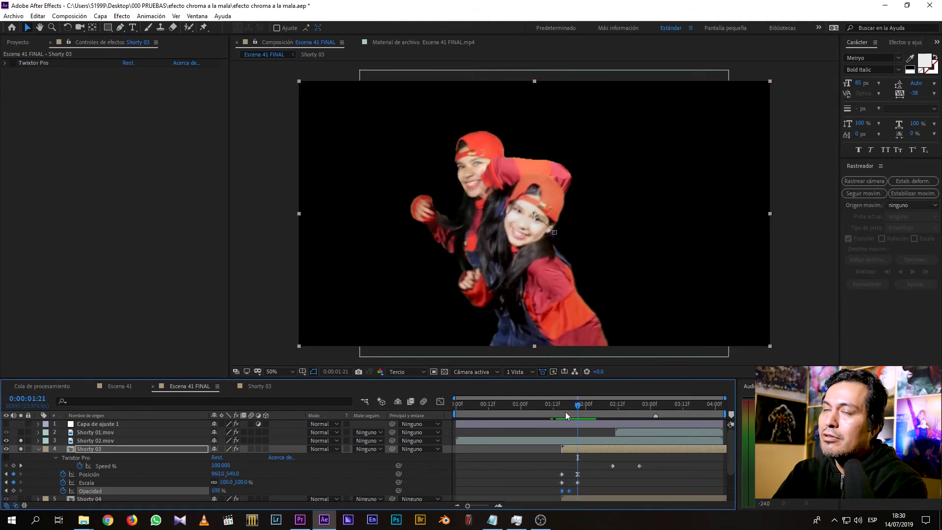
pyautogui.moveTo(560, 407)
pyautogui.mouseDown()
pyautogui.moveTo(593, 405)
pyautogui.moveTo(575, 408)
pyautogui.mouseUp()
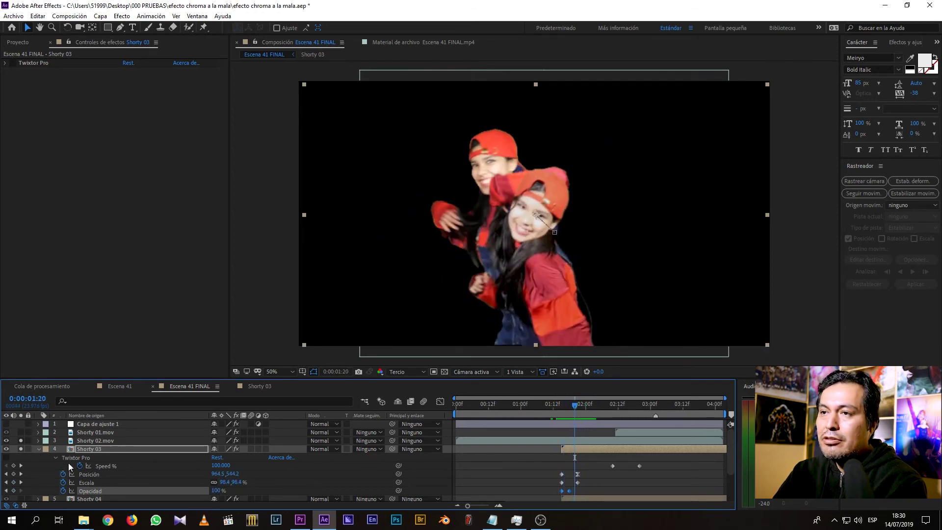
# End the solo view of Shorty 02.mov and Shorty 03 and check the full composite at 0:00:01:19.
pyautogui.click(21, 440)
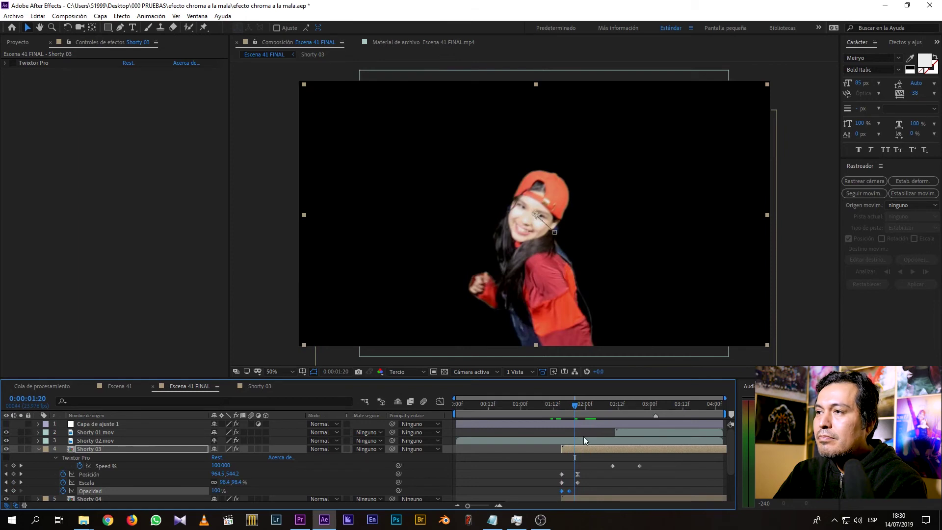
pyautogui.scroll(-3, 582, 437)
pyautogui.click(576, 454)
pyautogui.moveTo(561, 405); pyautogui.dragTo(571, 403)
pyautogui.scroll(3, 593, 440)
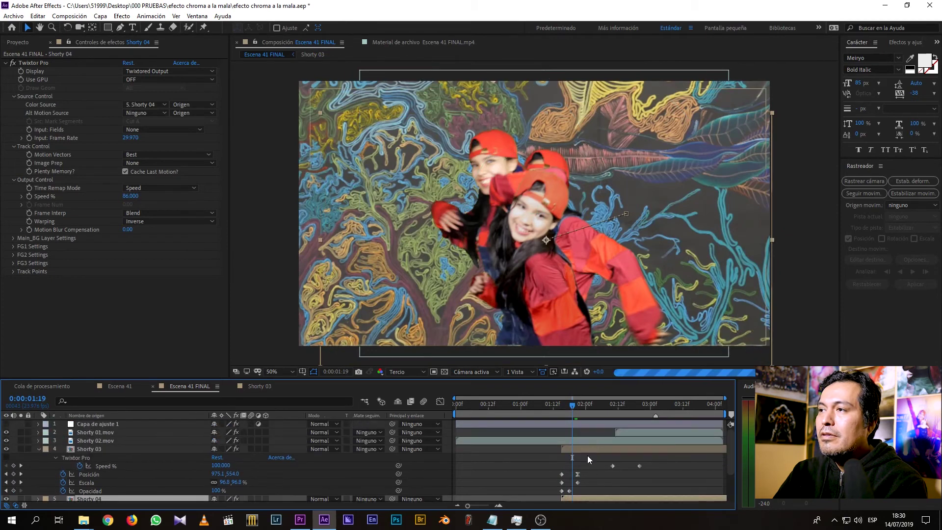
pyautogui.click(594, 463)
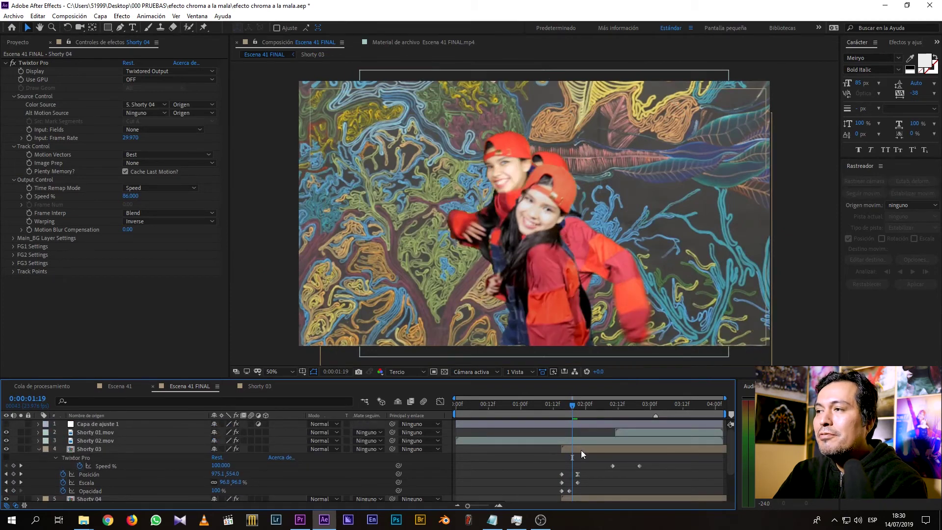
# Open the Shorty 03 precomposition and enable the RSMB Pro effect on Shorty 03.mov.
pyautogui.doubleClick(581, 449)
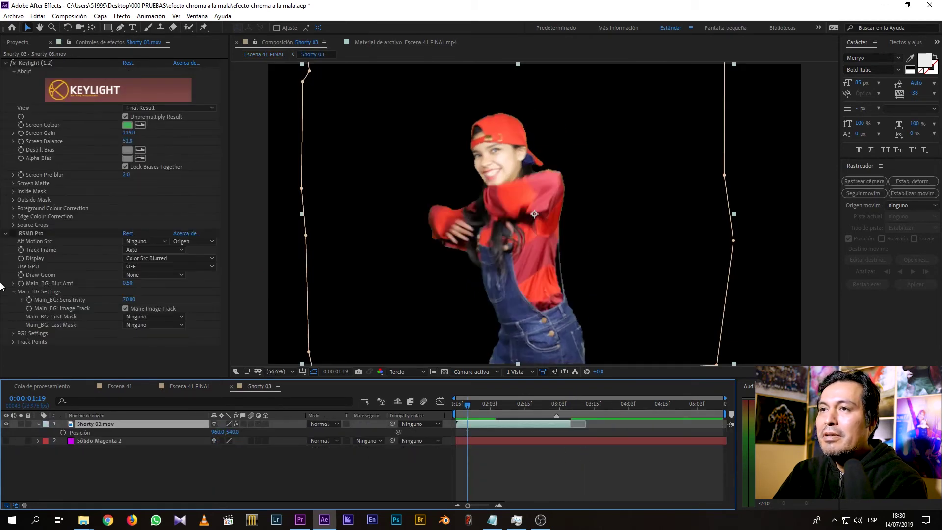
pyautogui.click(14, 235)
pyautogui.click(34, 234)
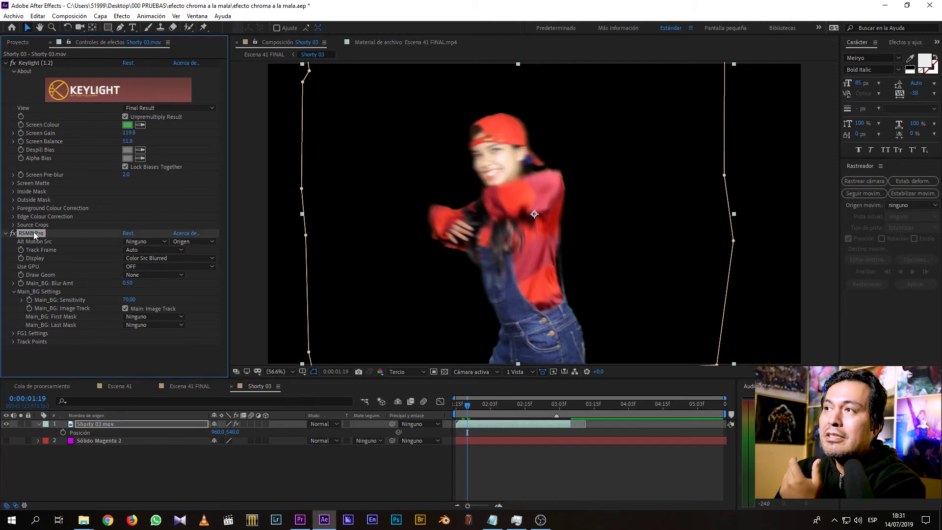
# Check the motion blur at 0:00:01:20 and 0:00:02:04, and set the preview resolution to Completa.
pyautogui.moveTo(466, 408); pyautogui.dragTo(471, 406)
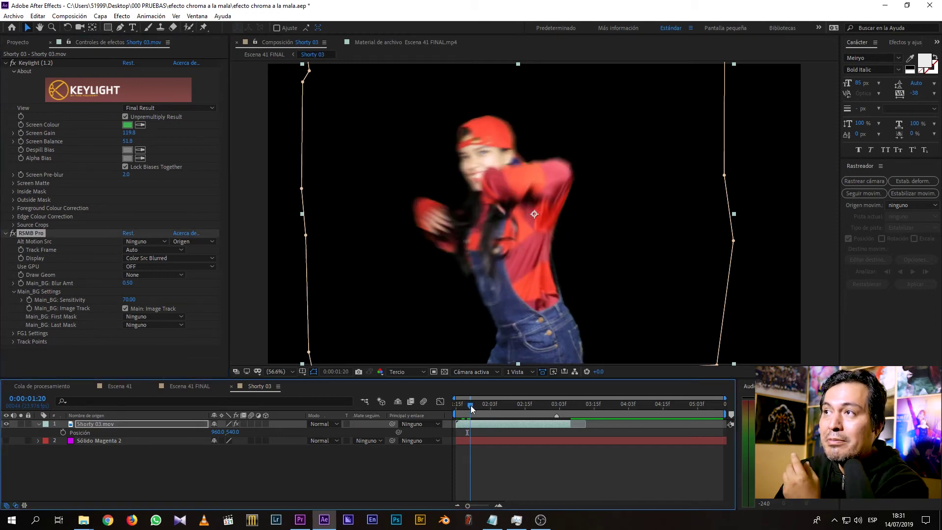
pyautogui.scroll(2, 504, 182)
pyautogui.moveTo(505, 182); pyautogui.dragTo(518, 258)
pyautogui.click(493, 406)
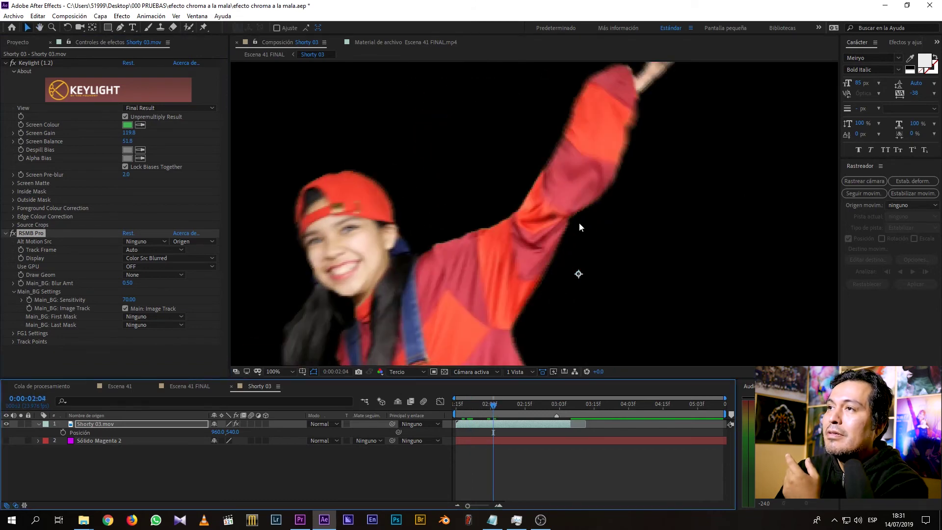
pyautogui.scroll(-2, 579, 222)
pyautogui.click(400, 372)
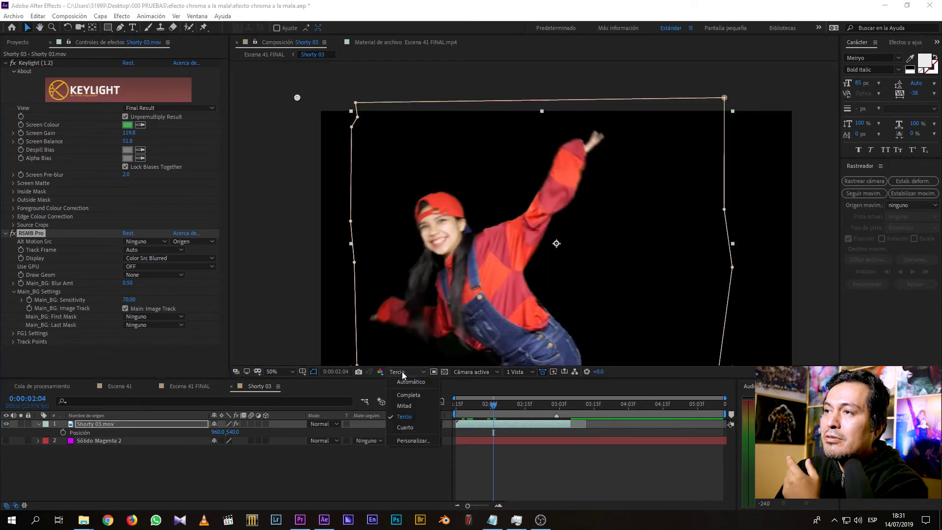
pyautogui.click(408, 395)
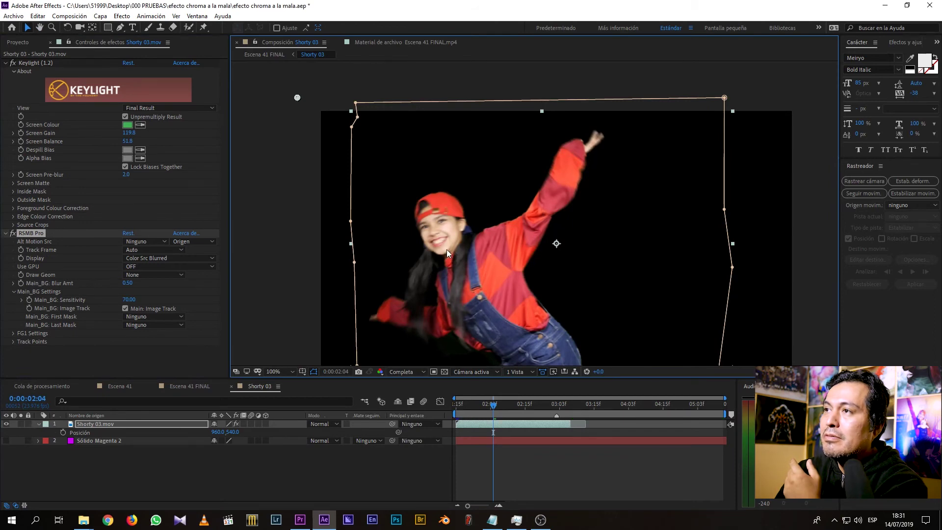
# Examine the motion blur on the head and raised arm of Shorty 03.mov at full resolution between 0:00:02:04 and 0:00:02:09.
pyautogui.scroll(2, 446, 249)
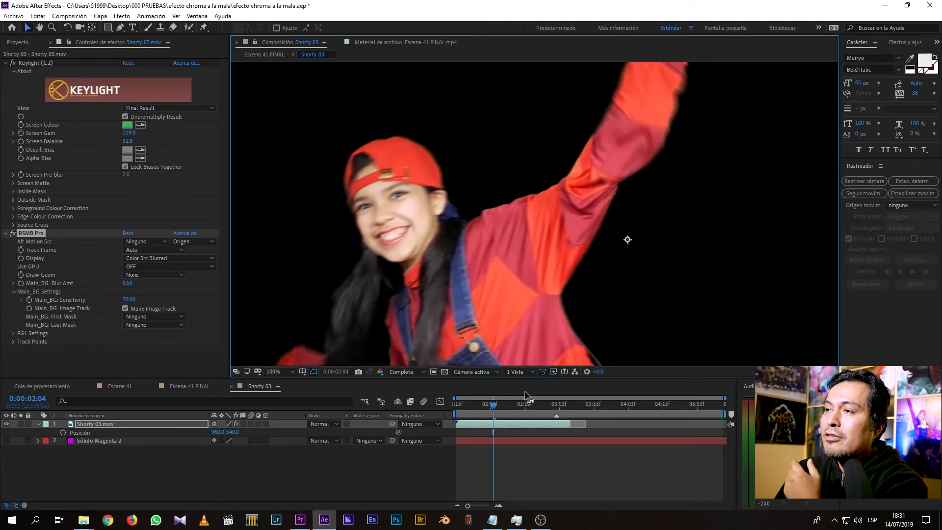
pyautogui.moveTo(492, 408); pyautogui.dragTo(497, 408)
pyautogui.press('h')
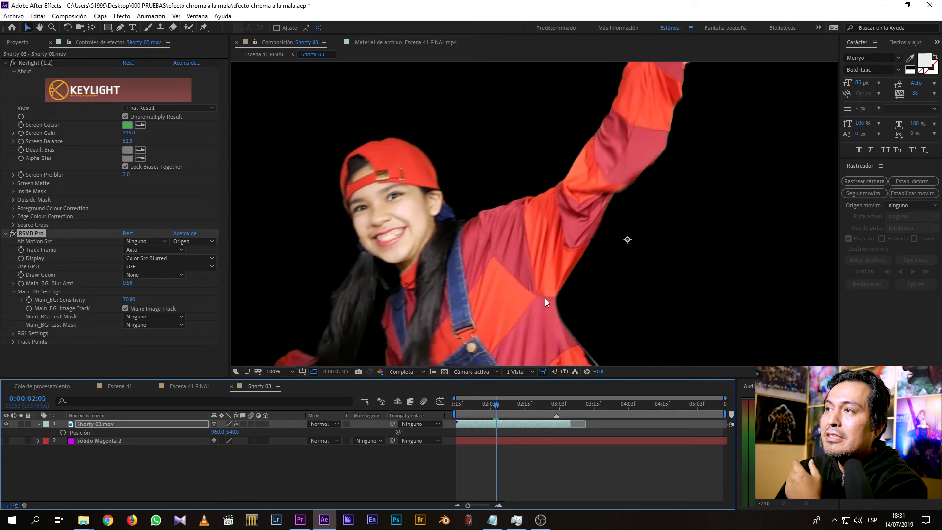
pyautogui.moveTo(545, 298); pyautogui.dragTo(495, 370)
pyautogui.moveTo(524, 290); pyautogui.dragTo(484, 308)
pyautogui.press('v')
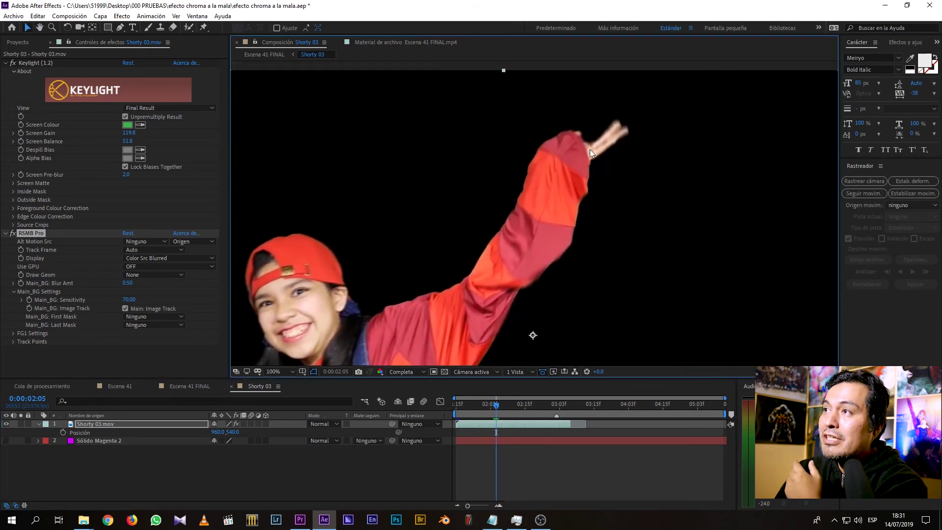
pyautogui.moveTo(501, 413); pyautogui.dragTo(505, 411)
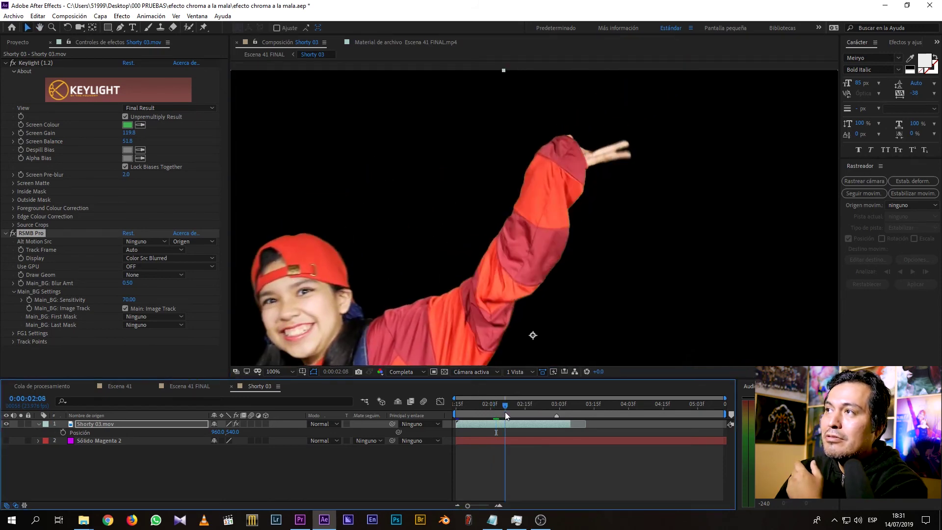
pyautogui.scroll(-2, 485, 309)
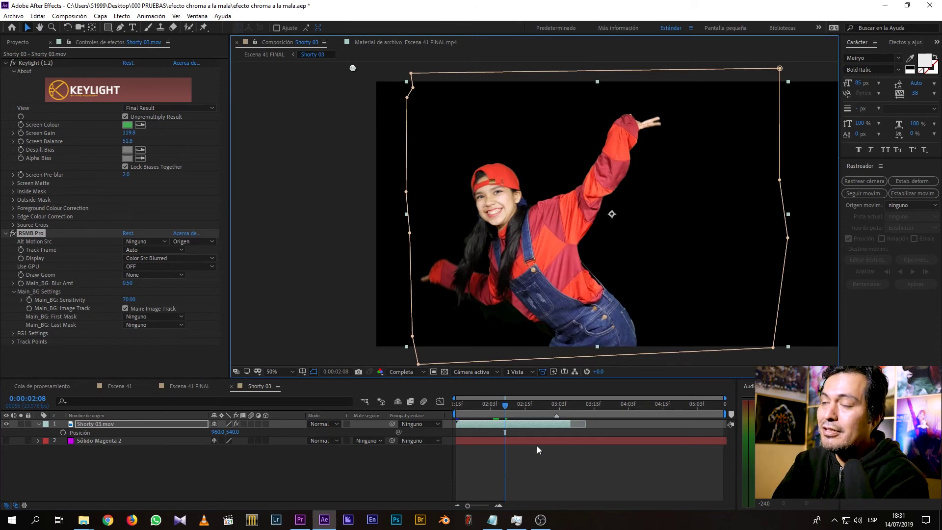
pyautogui.moveTo(495, 405); pyautogui.dragTo(508, 405)
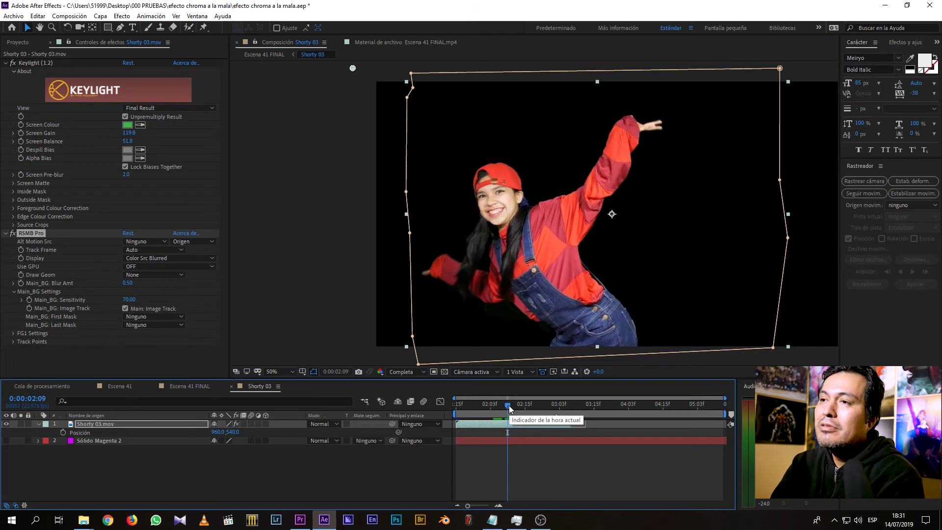
pyautogui.moveTo(505, 404); pyautogui.dragTo(502, 405)
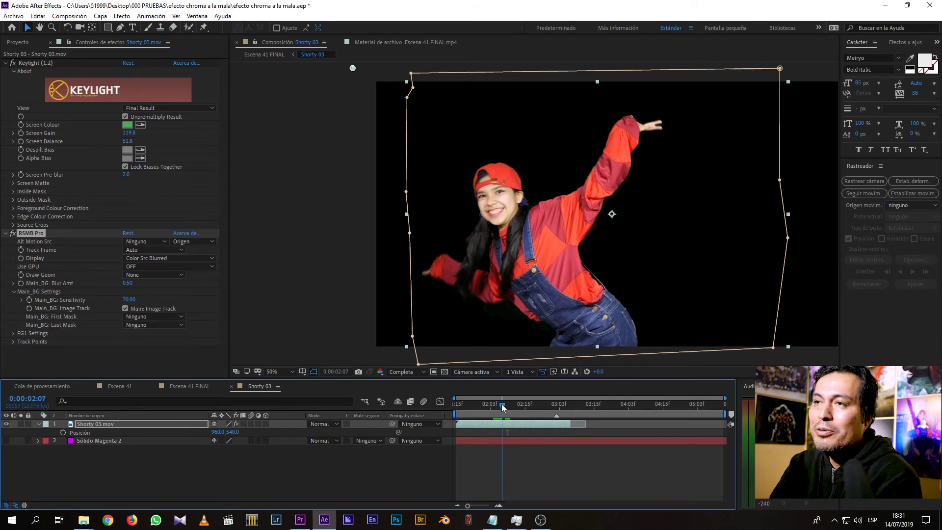
# Return to the Escena 41 FINAL composition and toggle the RSMB Pro effect on Shorty 02.mov.
pyautogui.click(196, 387)
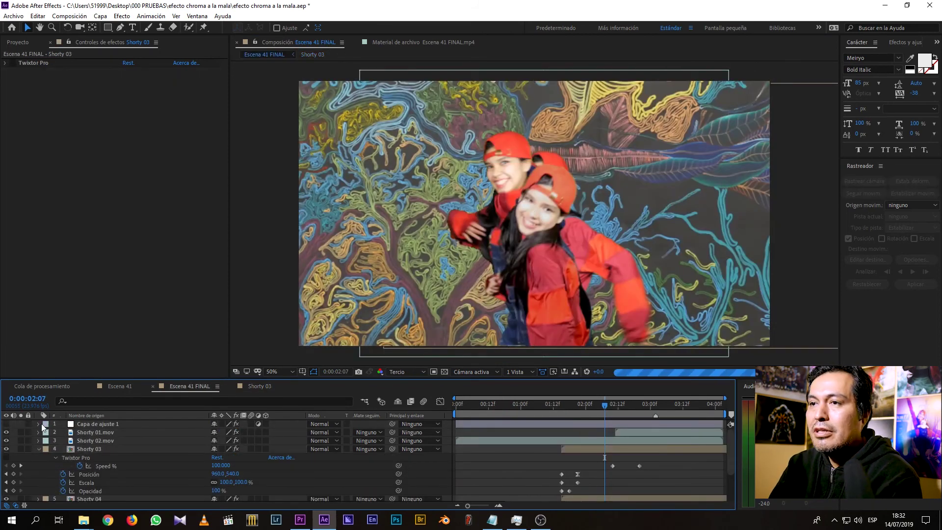
pyautogui.click(573, 449)
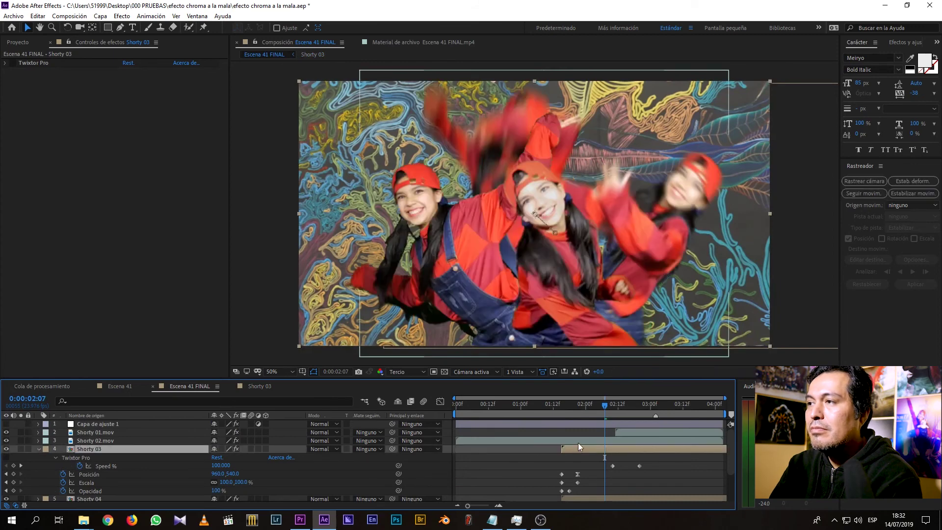
pyautogui.click(584, 440)
pyautogui.click(13, 80)
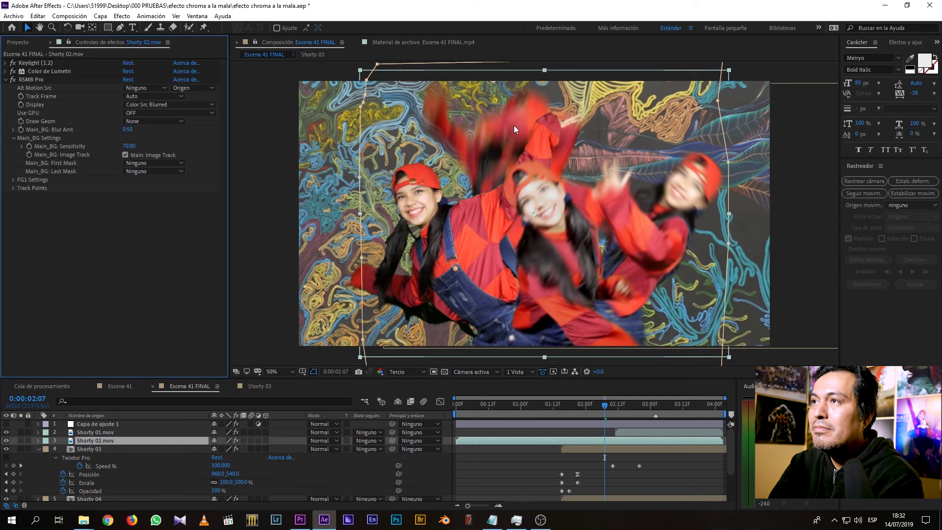
# Solo Shorty 01.mov and go to 0:00:02:18.
pyautogui.click(630, 435)
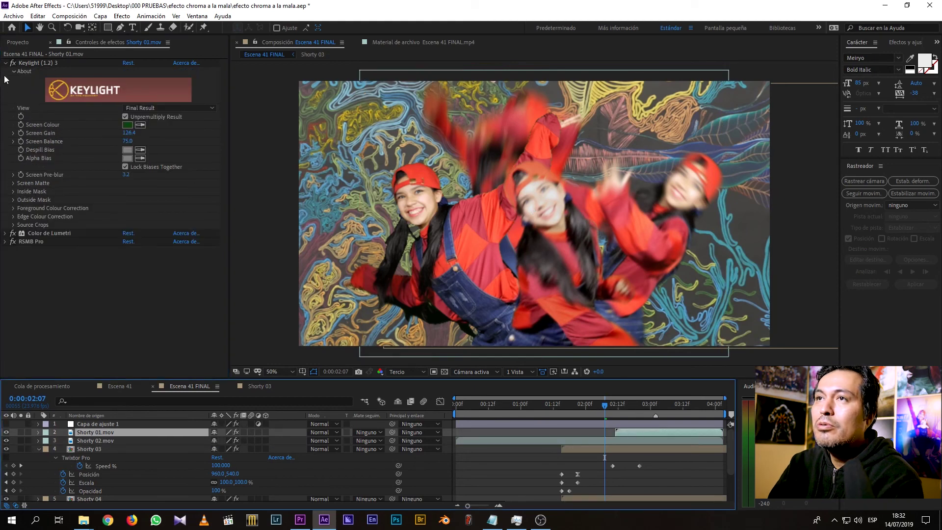
pyautogui.press('space')
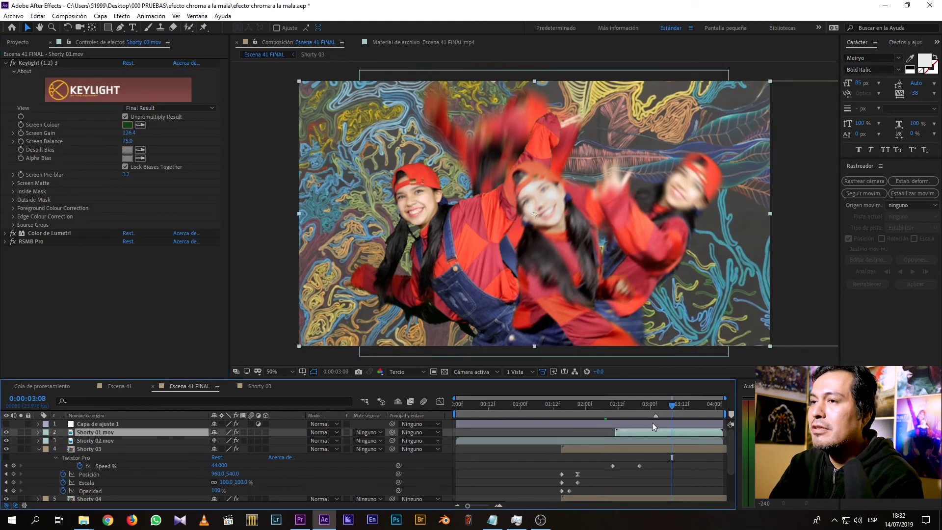
pyautogui.click(21, 433)
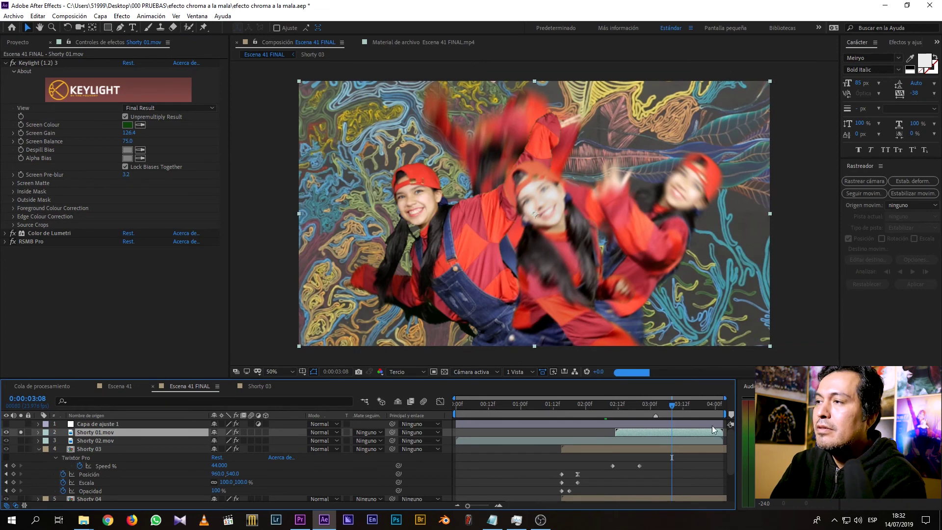
pyautogui.click(632, 406)
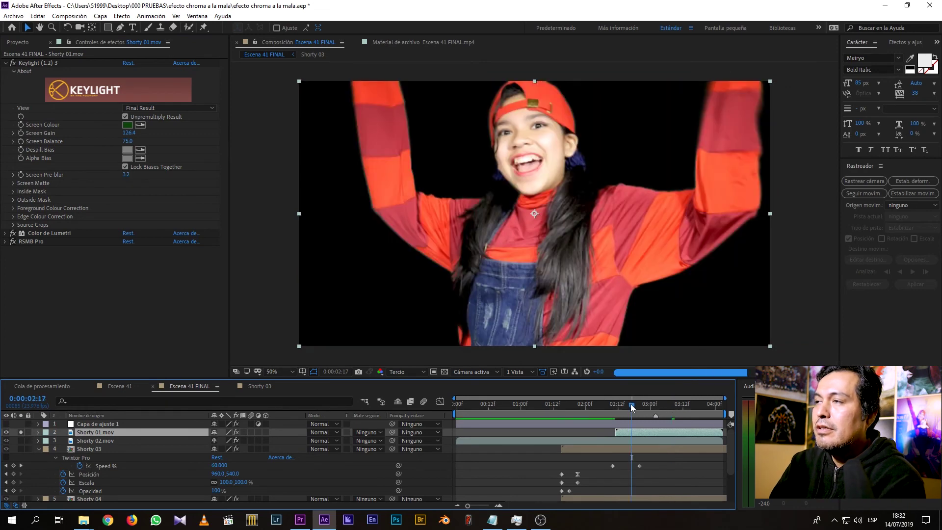
pyautogui.press('pagedown')
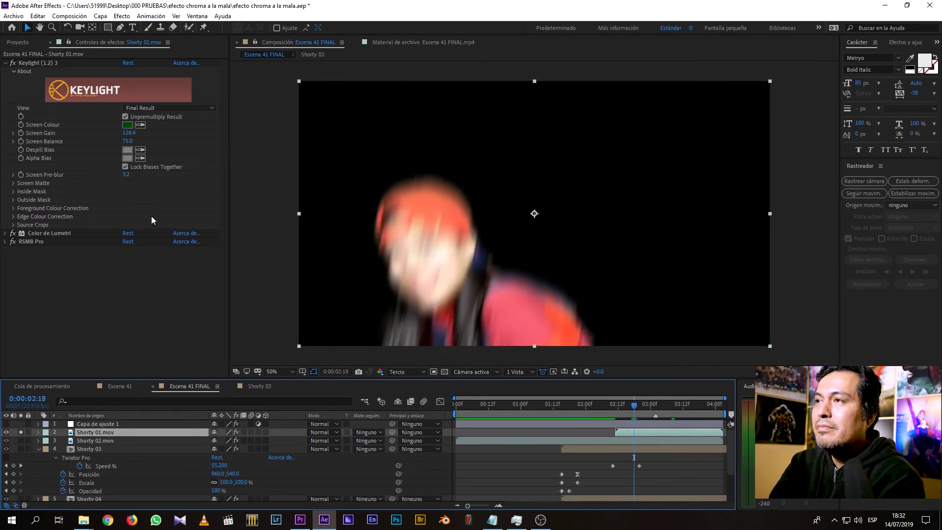
# Compare Shorty 01.mov with RSMB Pro off and on, scrub to 0:00:03:12, and end its solo view.
pyautogui.click(13, 241)
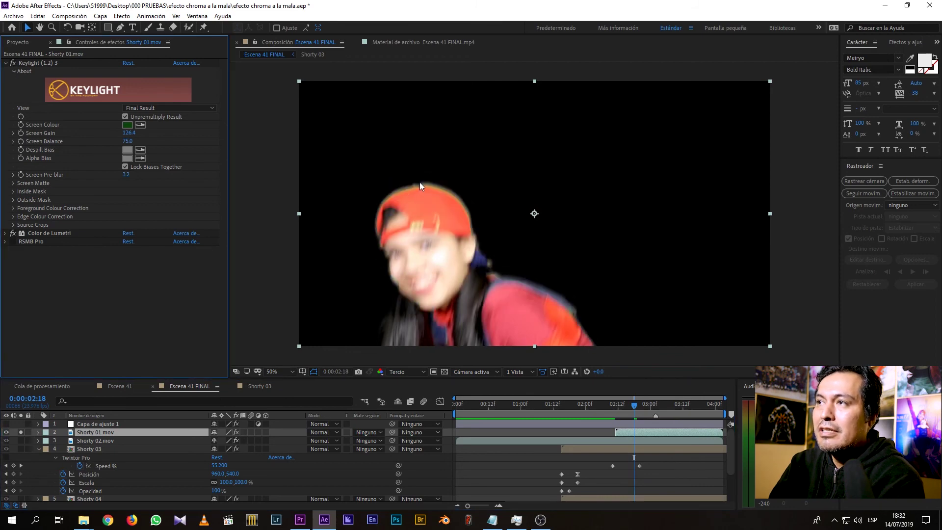
pyautogui.click(13, 241)
pyautogui.moveTo(635, 407); pyautogui.dragTo(682, 407)
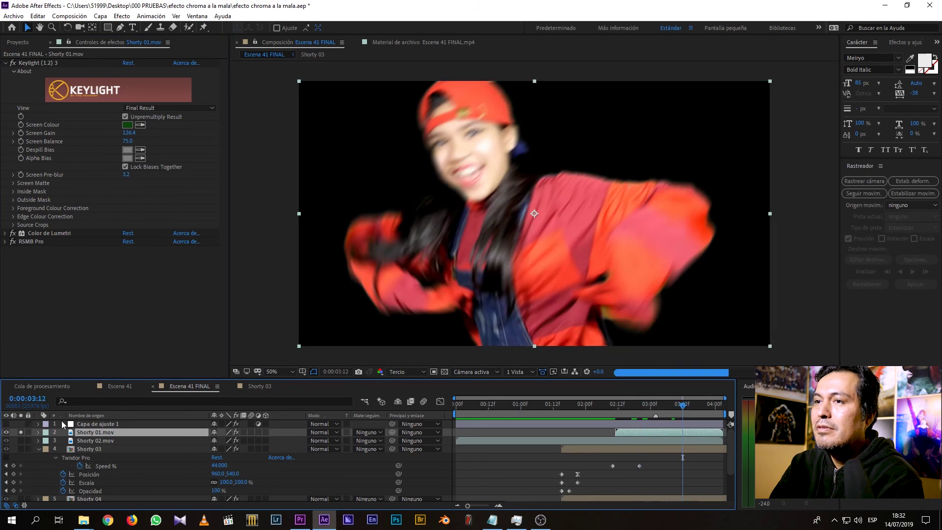
pyautogui.click(20, 433)
pyautogui.click(22, 432)
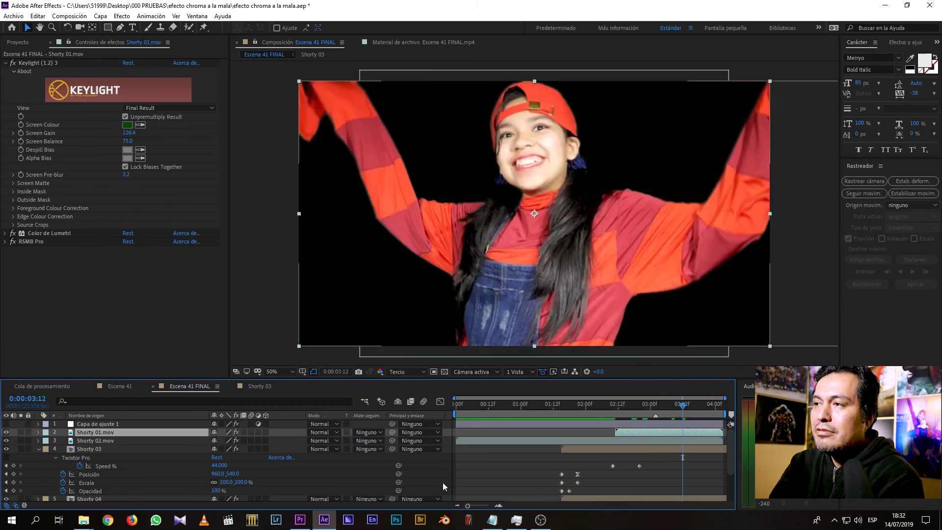
pyautogui.click(500, 476)
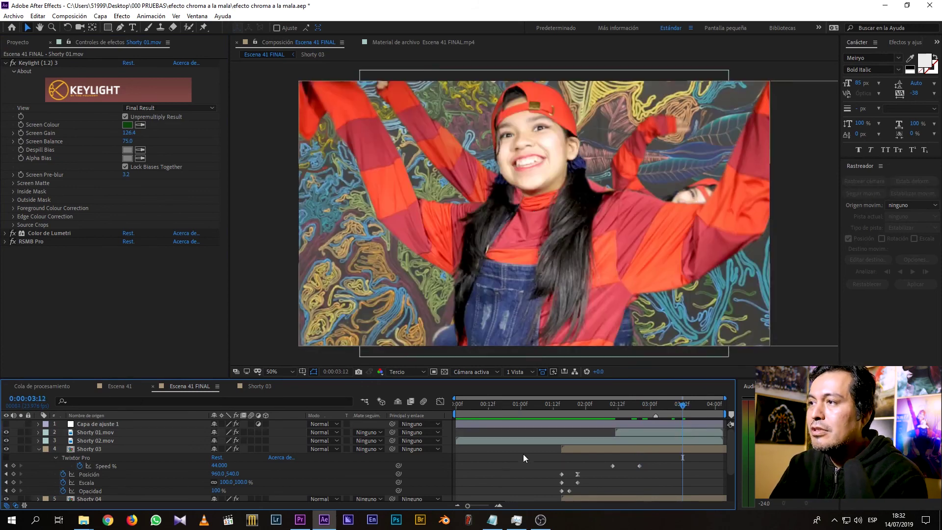
# Collapse the Shorty 03 properties, enable its Twixtor Pro effect, and go through the effects of Shorty 04 and Shorty 05.
pyautogui.click(37, 449)
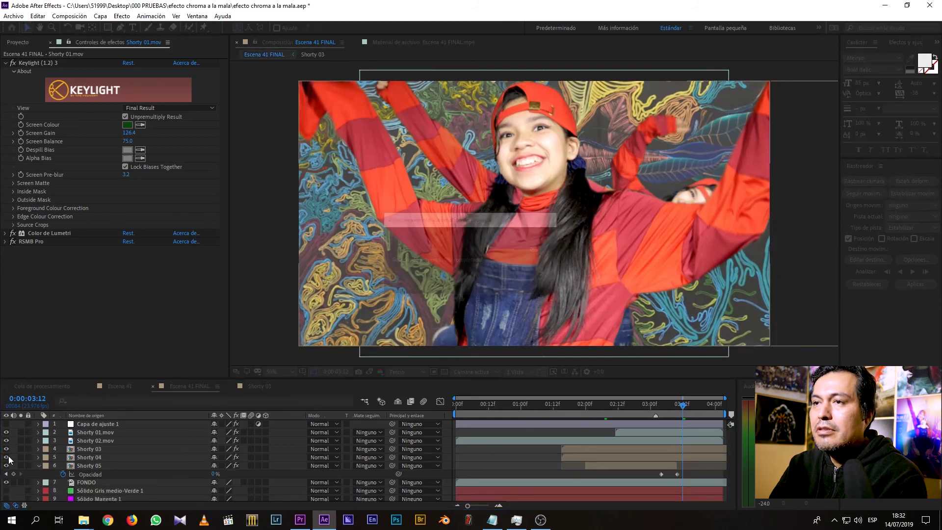
pyautogui.click(66, 447)
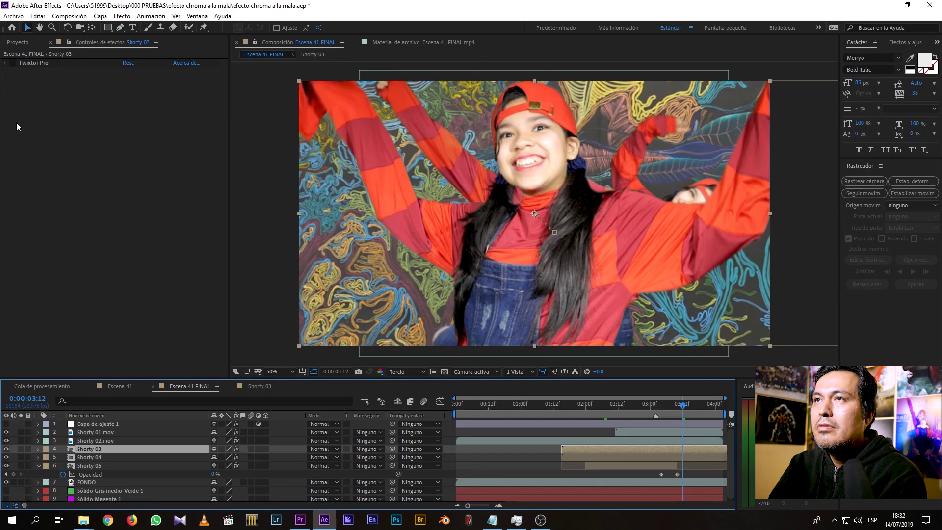
pyautogui.click(64, 457)
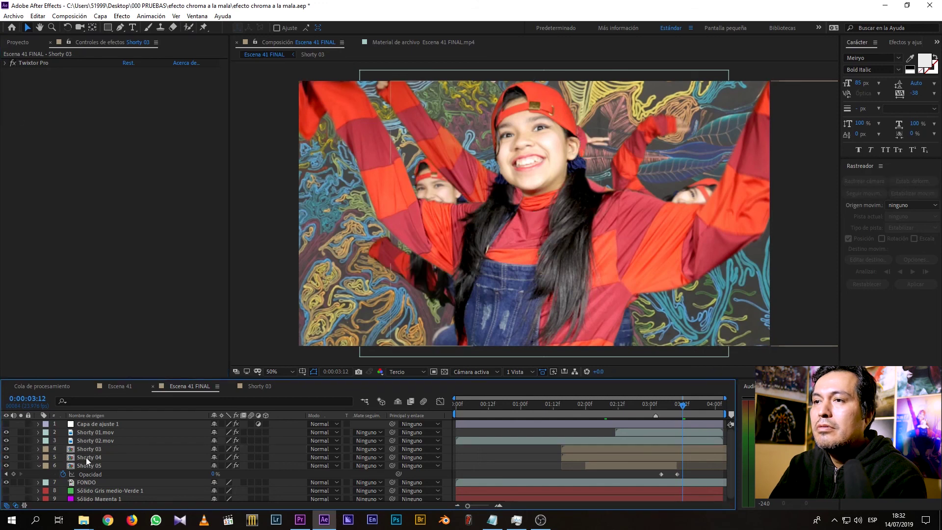
pyautogui.click(82, 465)
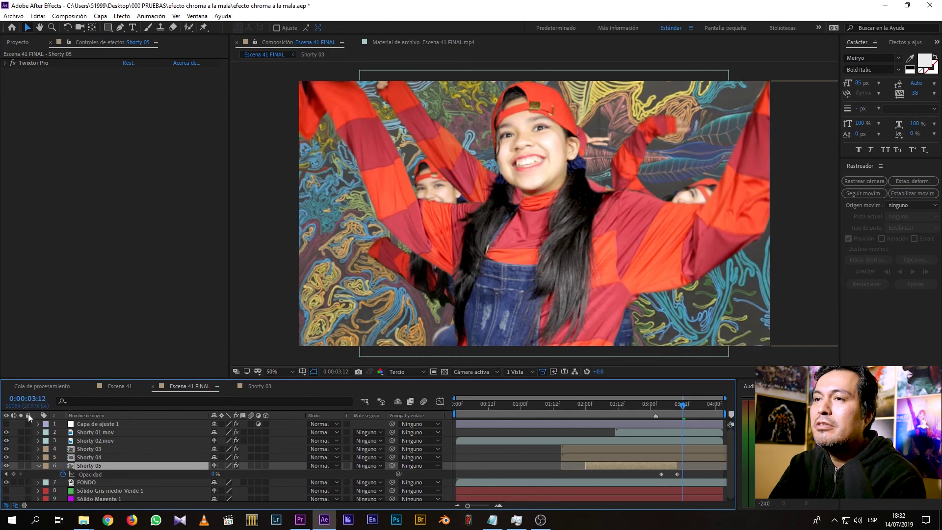
# Make Capa de ajuste 1 visible and set the composition's preview resolution to Completa.
pyautogui.click(6, 425)
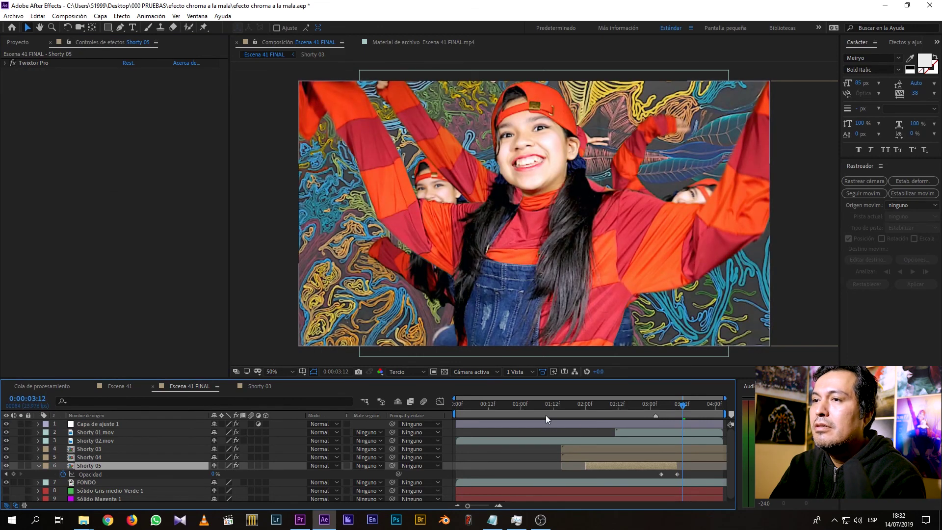
pyautogui.click(411, 374)
pyautogui.click(403, 397)
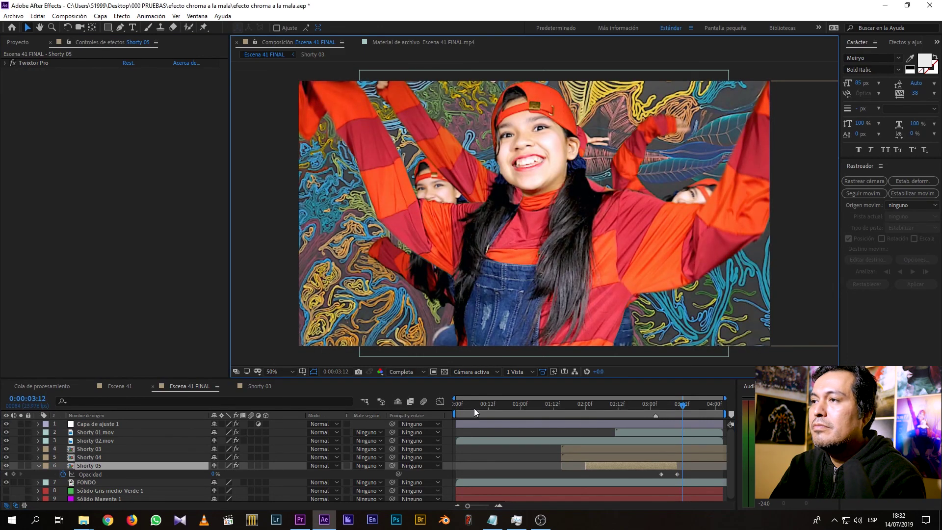
# Show the Color de Lumetri effects of Capa de ajuste 1 and compare the composite with the layer hidden and visible.
pyautogui.click(482, 423)
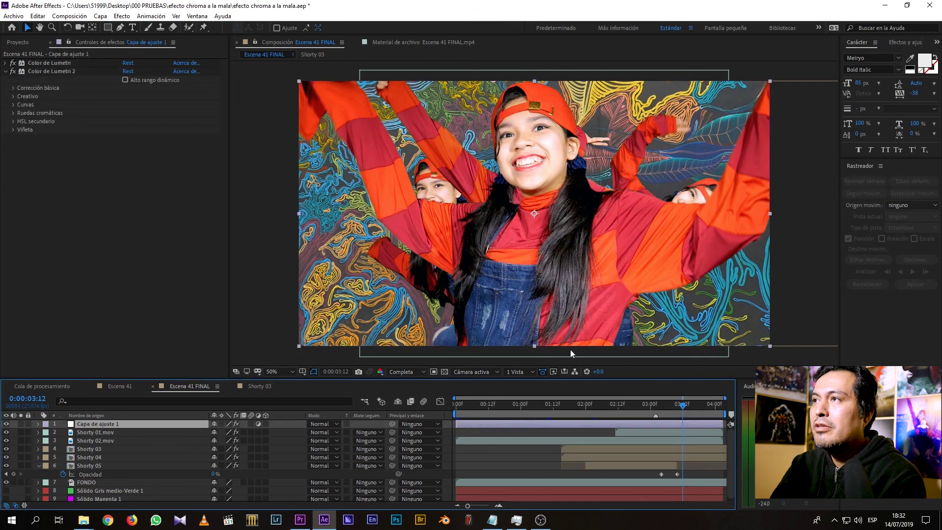
pyautogui.click(6, 425)
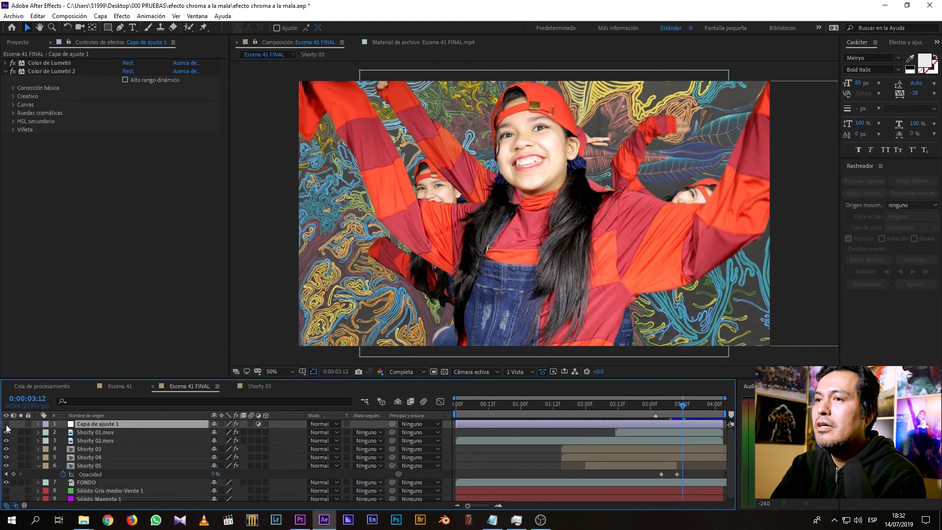
pyautogui.click(6, 425)
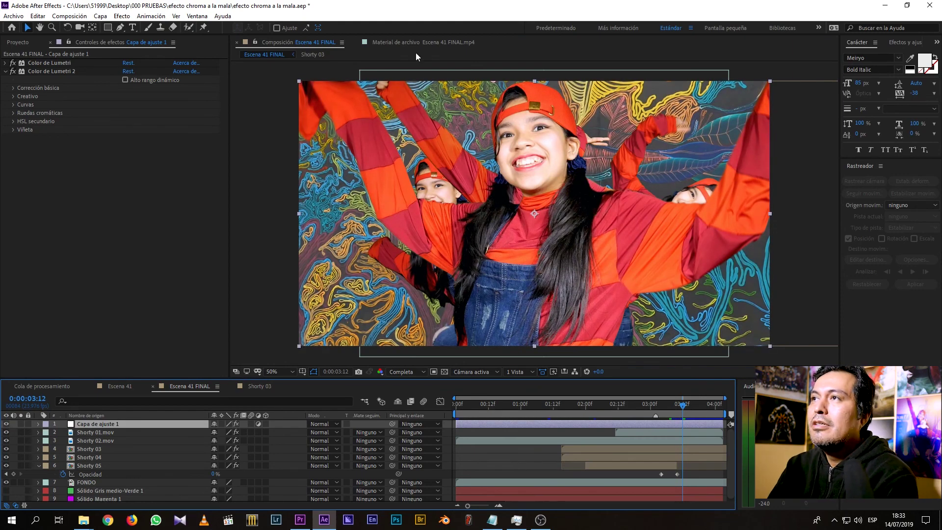
# Display the rendered footage Escena 41 FINAL.mp4.
pyautogui.click(428, 43)
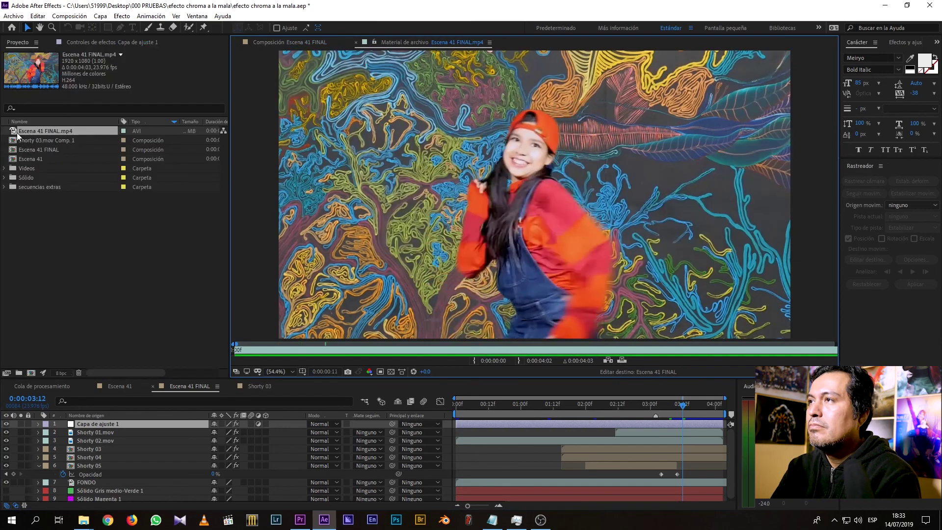